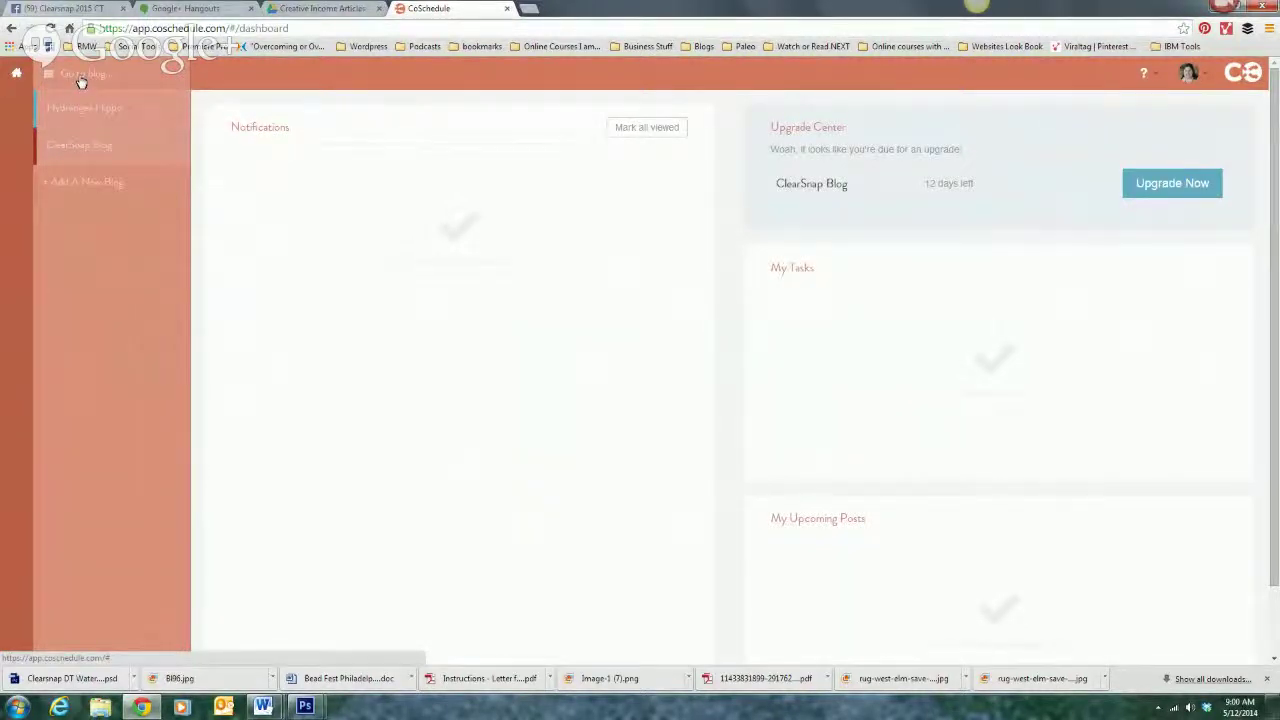
Step: Add a new blog by entering the Rainmaker Media Works blog URL and finding it
left_click(81, 179)
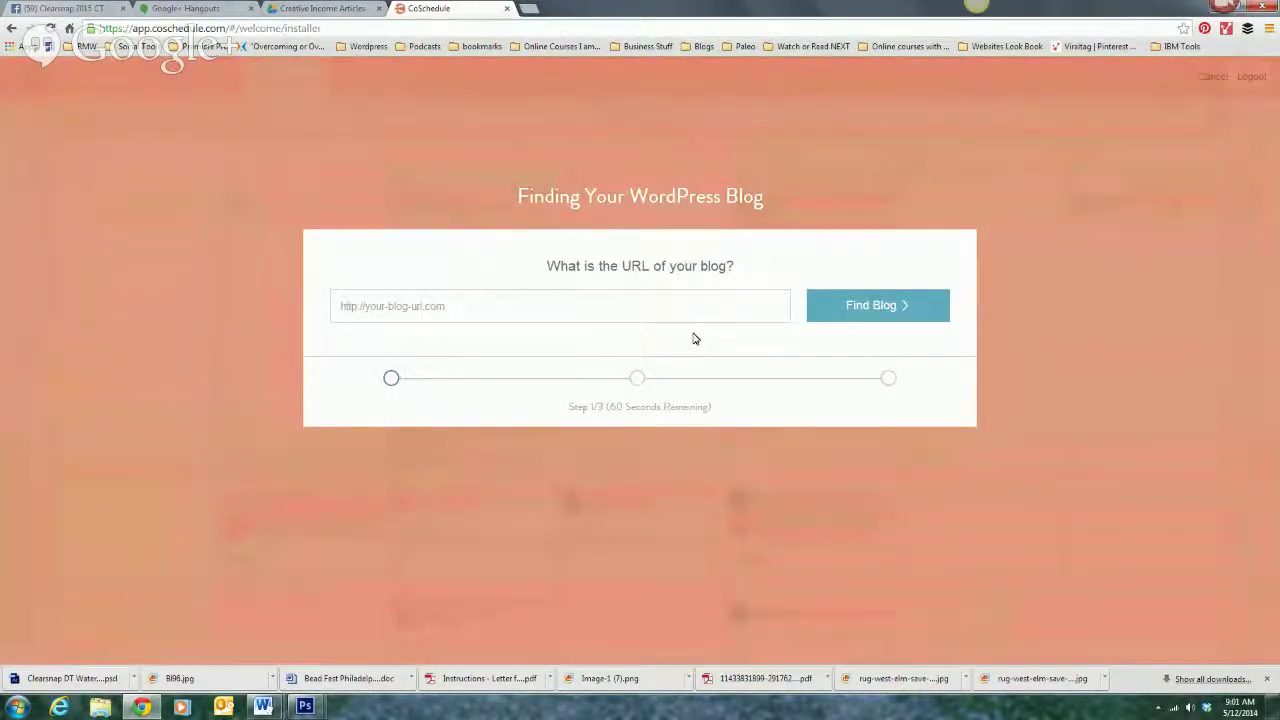
left_click(598, 311)
type("http://rainmakermediaworks.com")
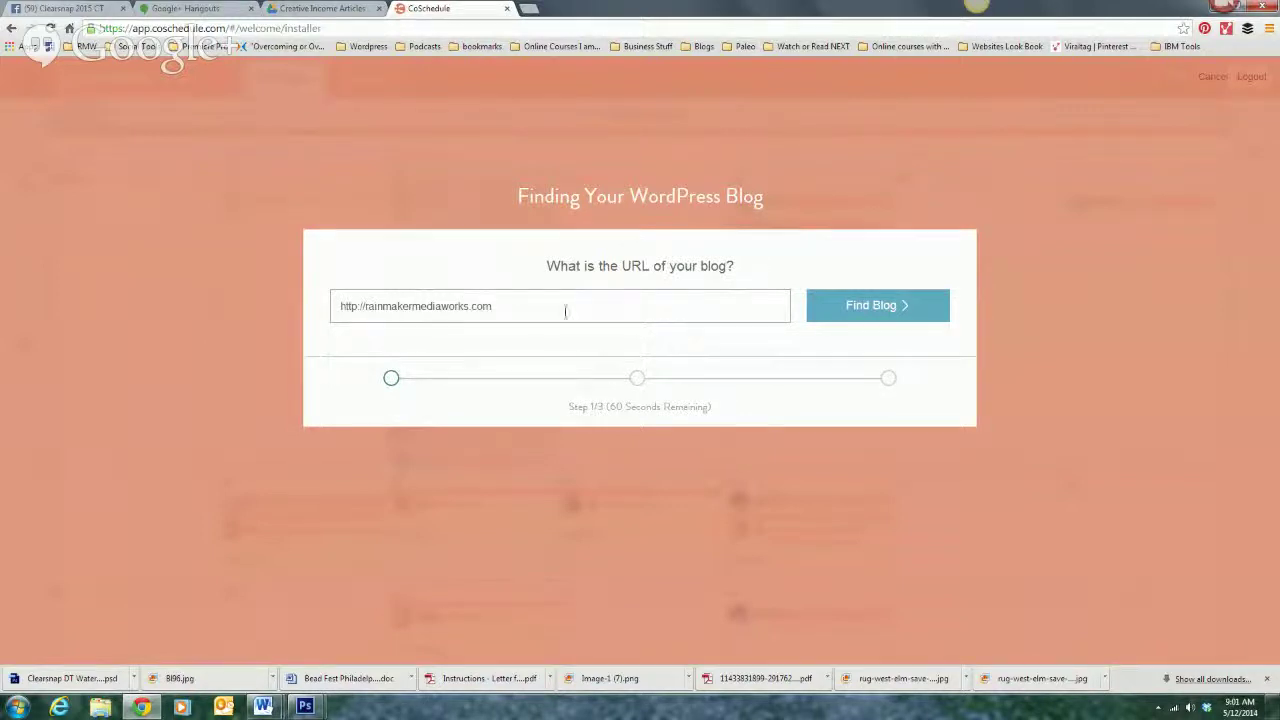
left_click(894, 314)
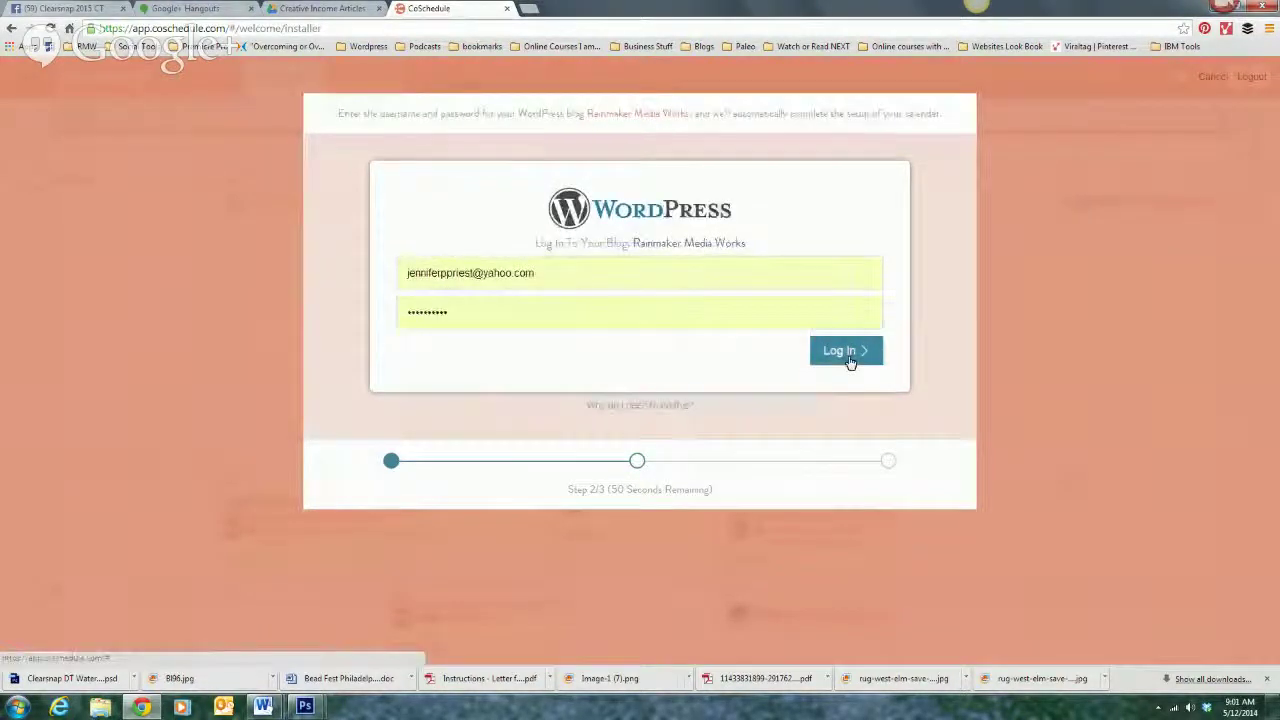
Step: Re-enter the WordPress username and password and submit the login until setup succeeds
left_click(846, 352)
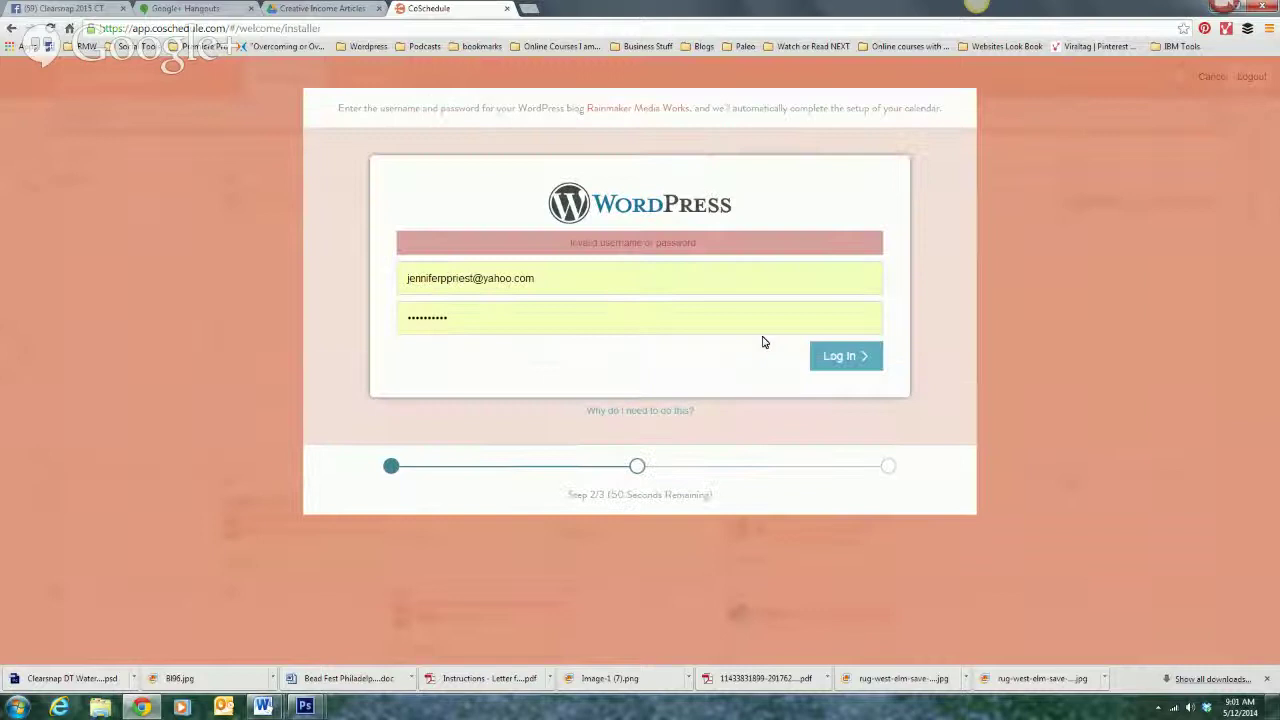
double_click(414, 317)
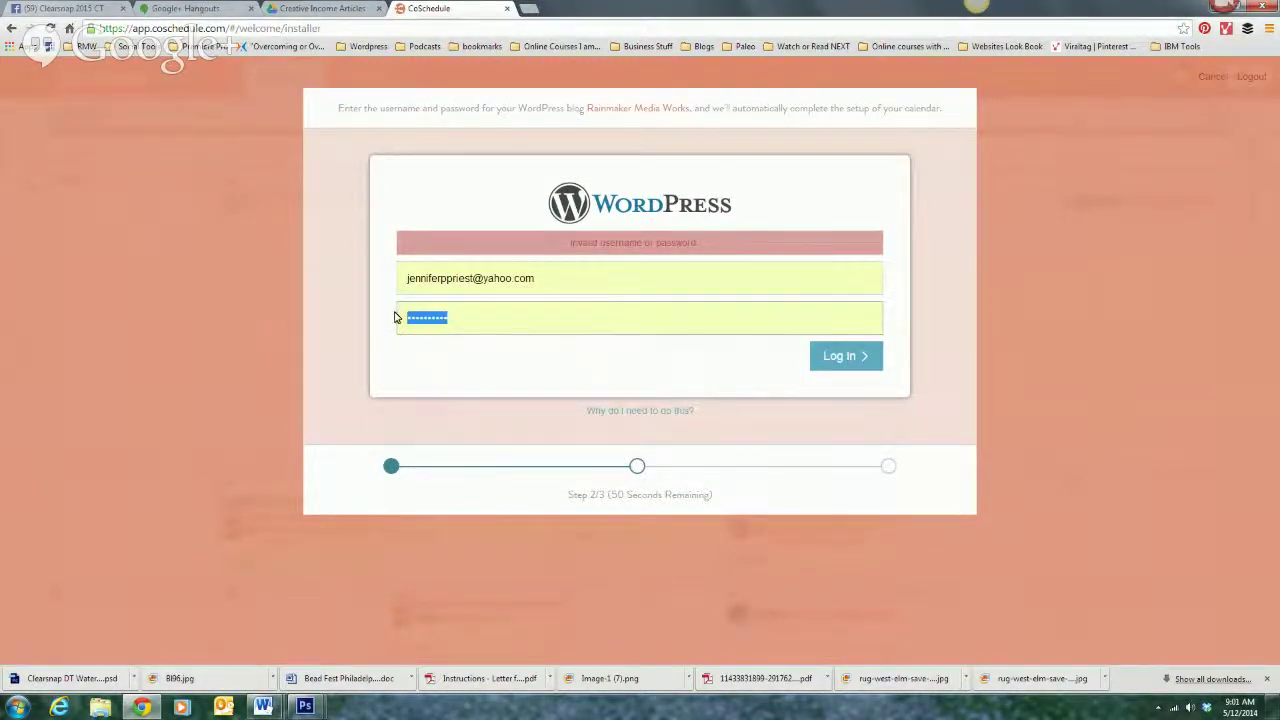
type("•")
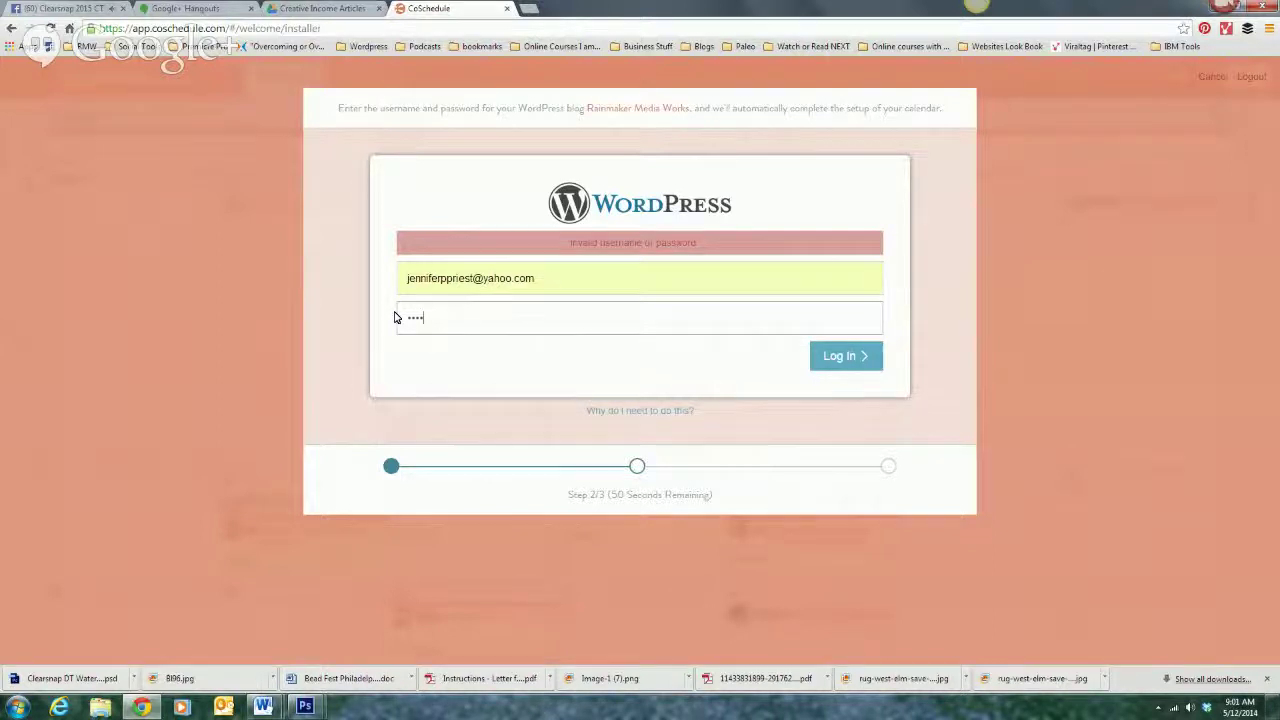
type("•••••••")
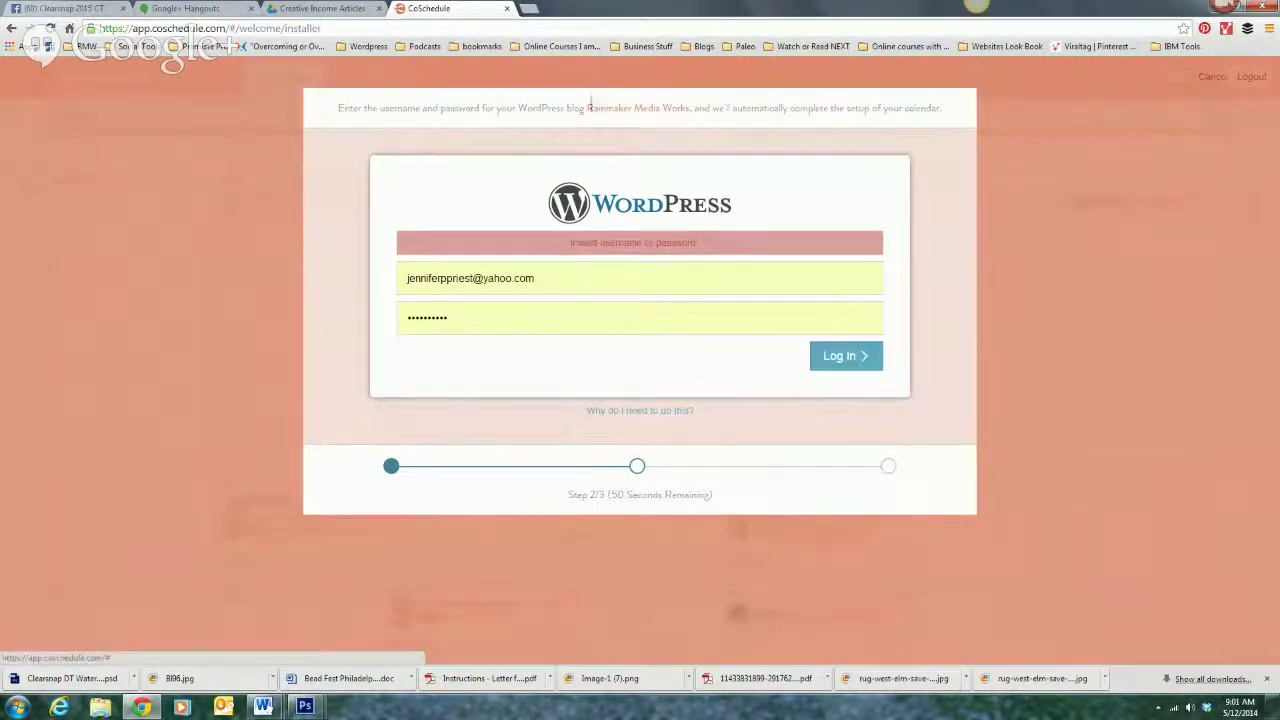
left_click_drag(536, 278, 307, 280)
type("Jewnni")
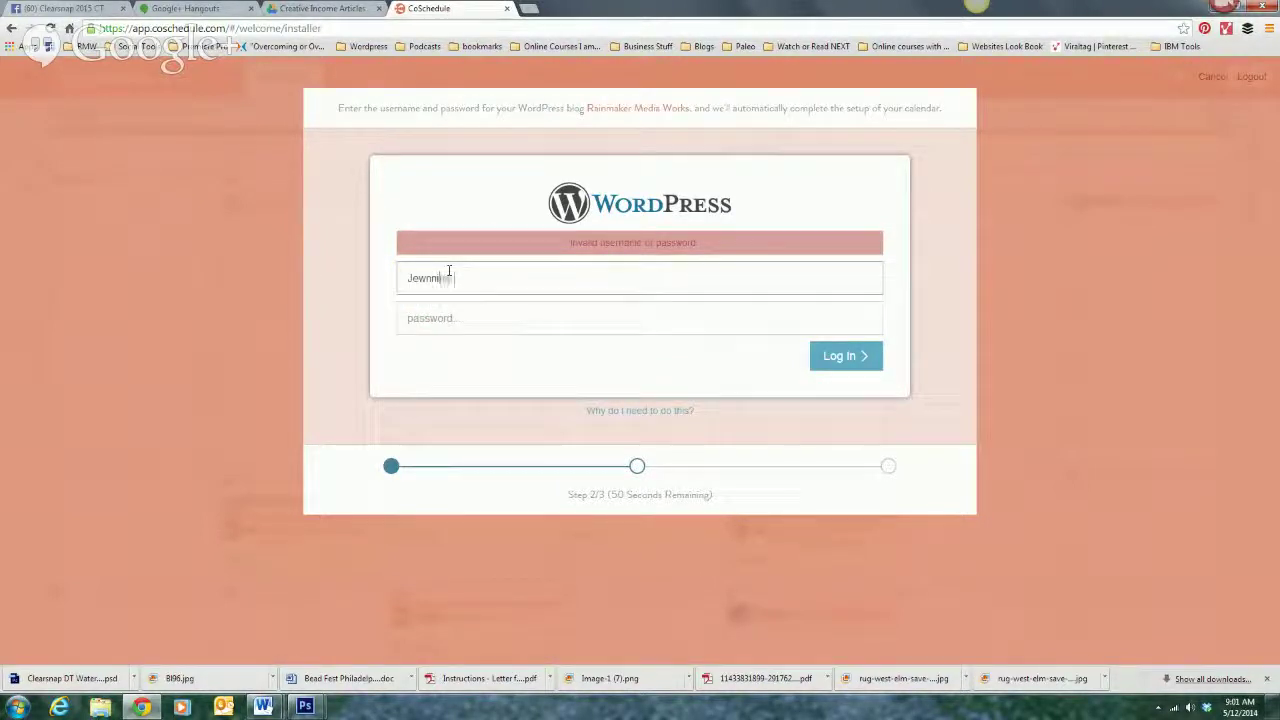
type("fer")
key("BackSpace")
key("BackSpace")
key("BackSpace")
key("BackSpace")
key("BackSpace")
key("BackSpace")
key("BackSpace")
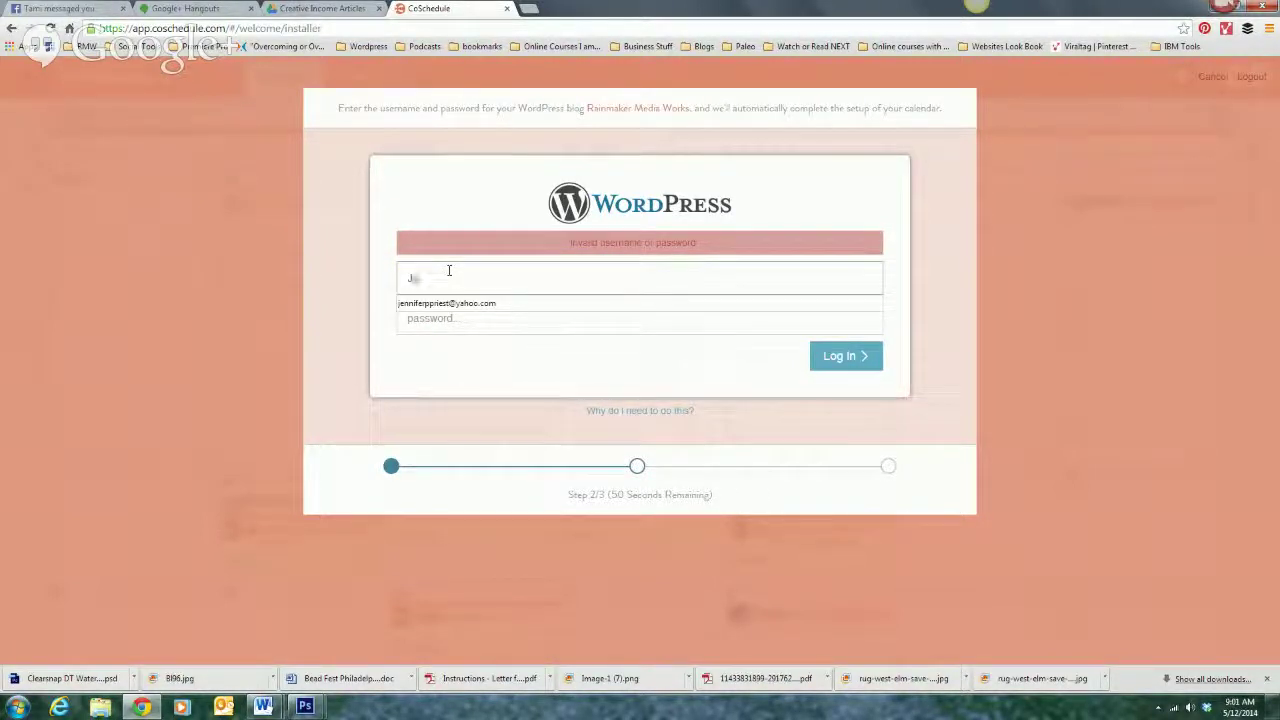
type("nnifer Priest")
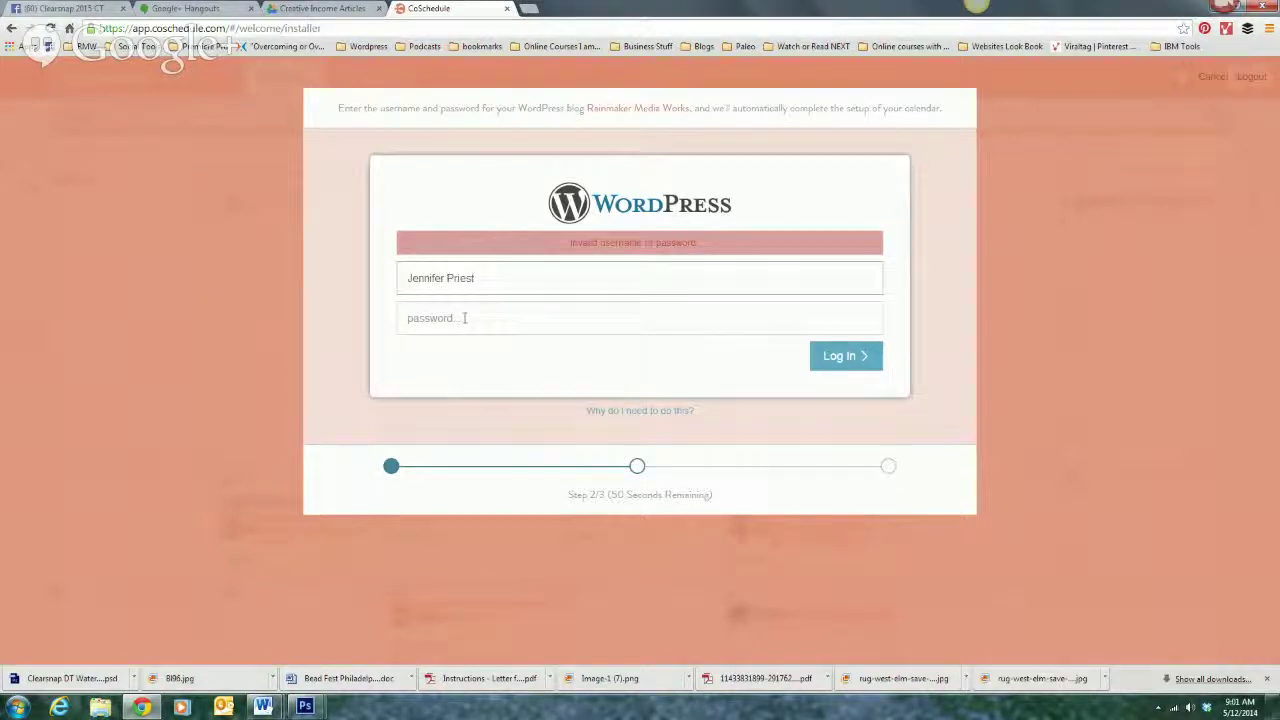
left_click(464, 318)
type("*")
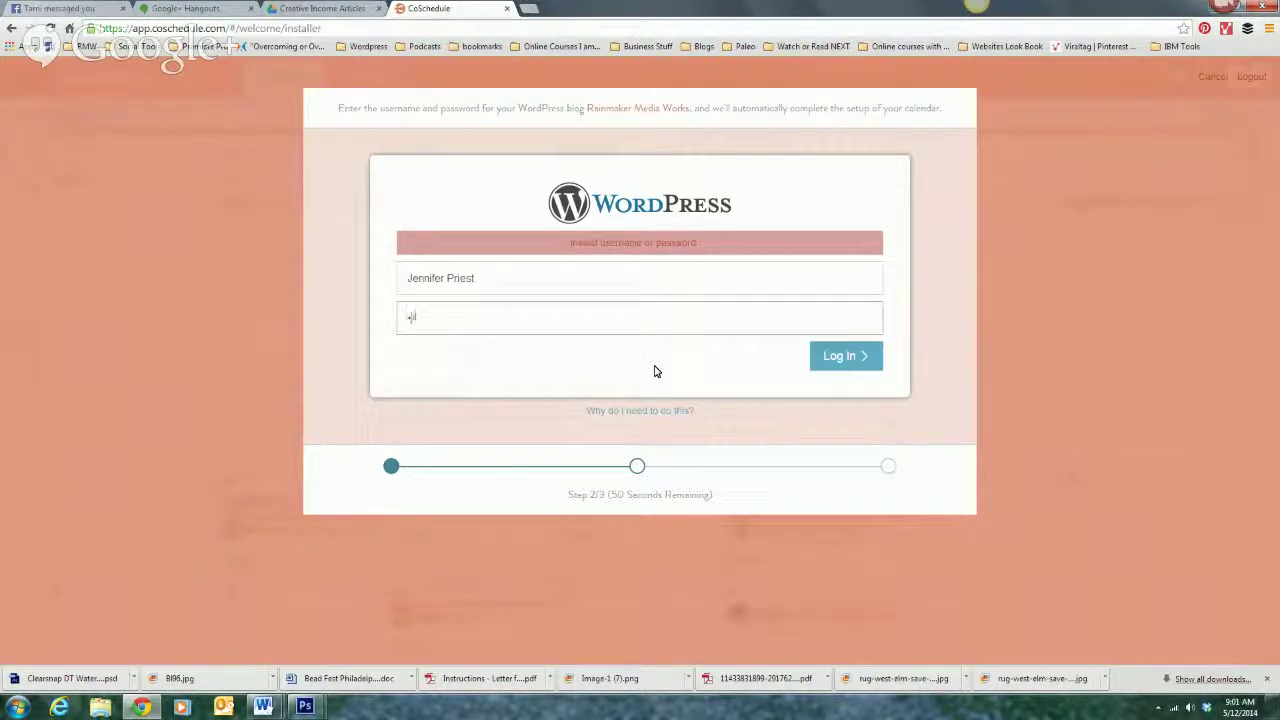
type("****")
left_click(817, 357)
type("••••")
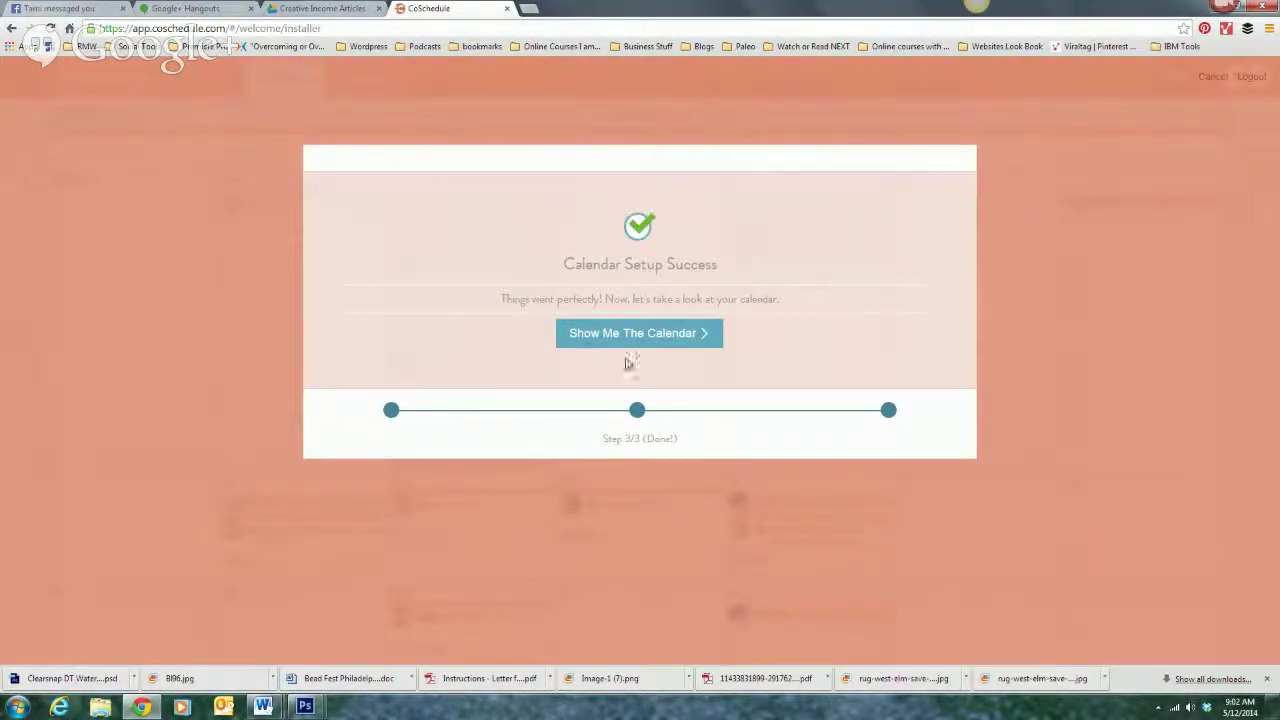
Step: Open the new blog's calendar and confirm the detected timezone is correct
left_click(632, 330)
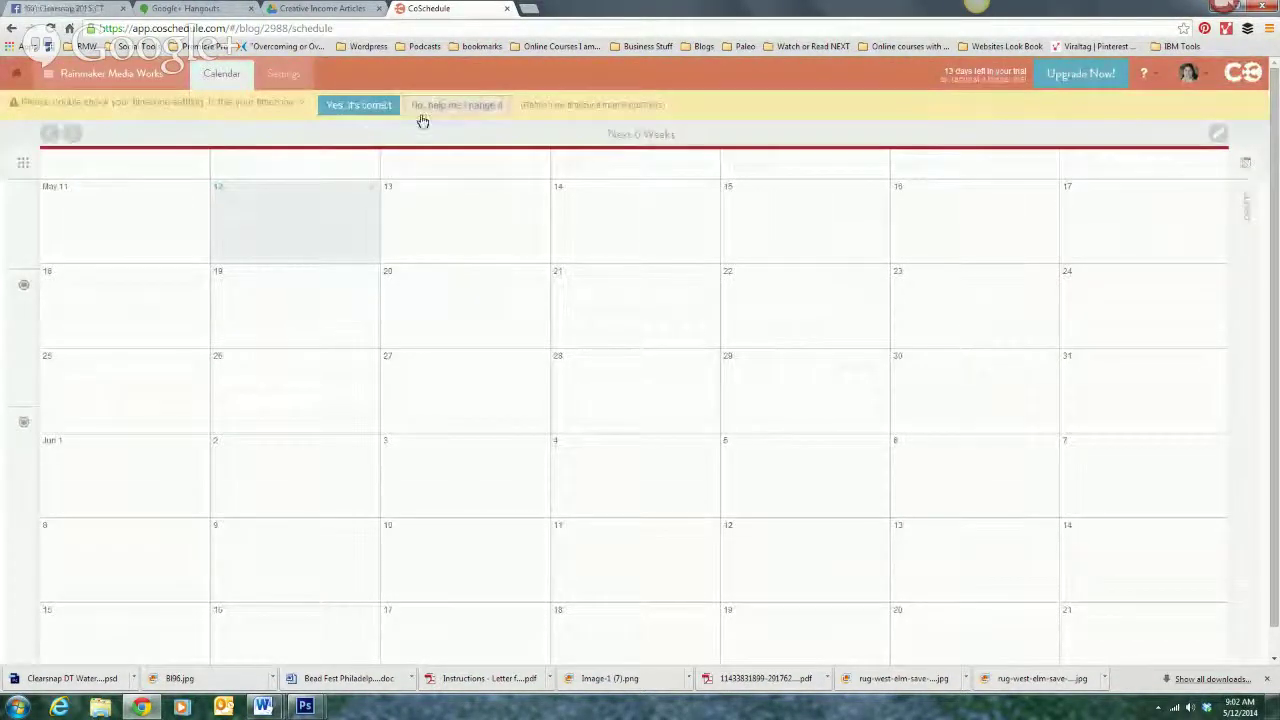
left_click(360, 106)
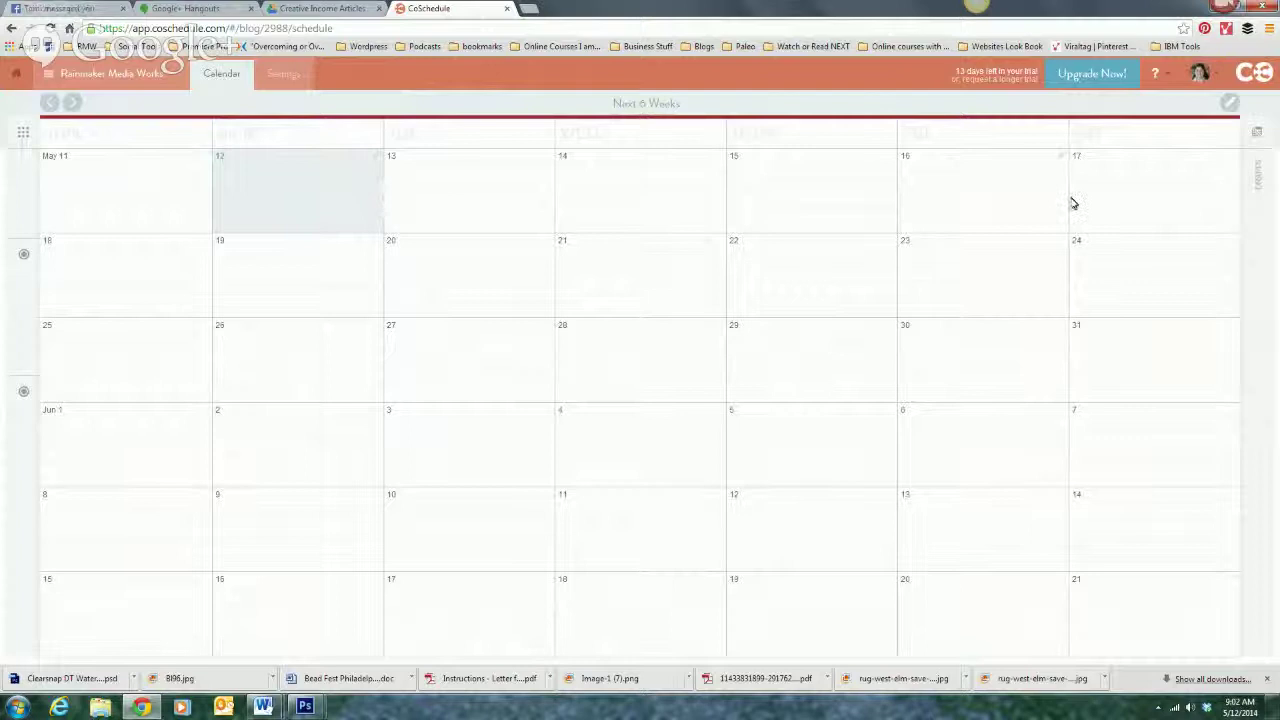
left_click(1262, 190)
left_click(1268, 192)
Step: Open the drafts side panel and filter it to Draft posts
left_click(1256, 180)
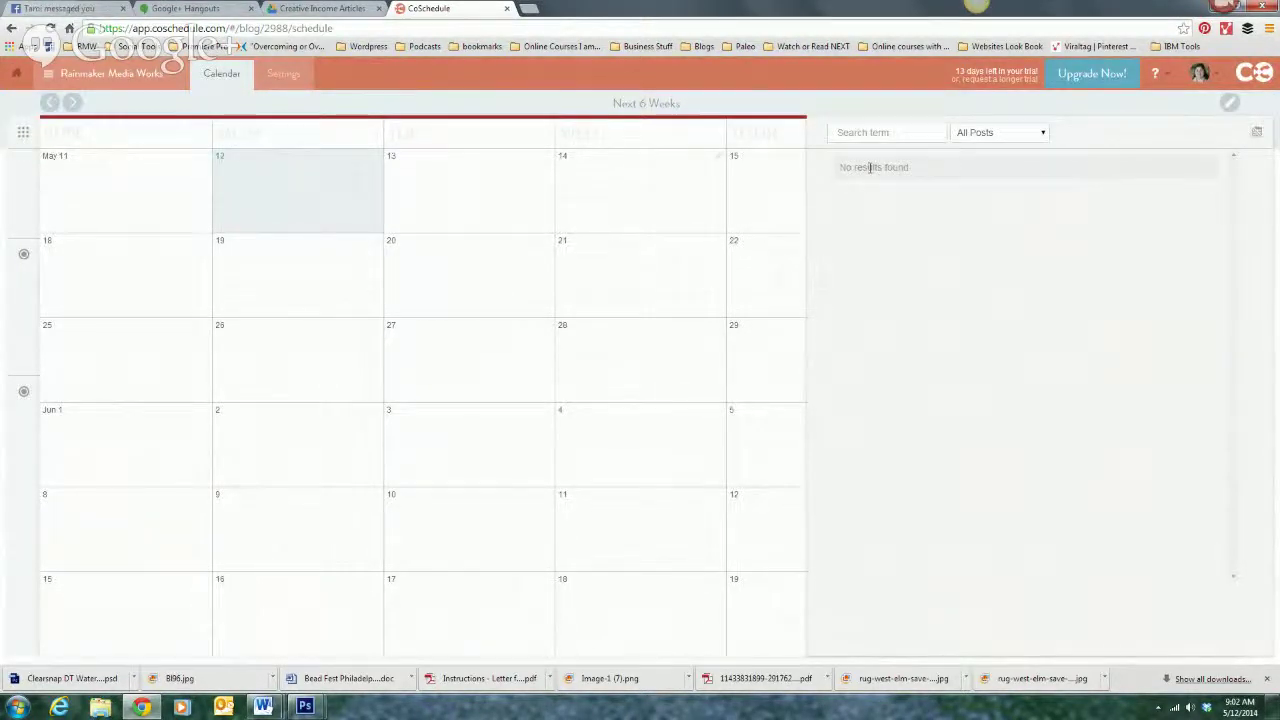
left_click(611, 183)
left_click(1261, 165)
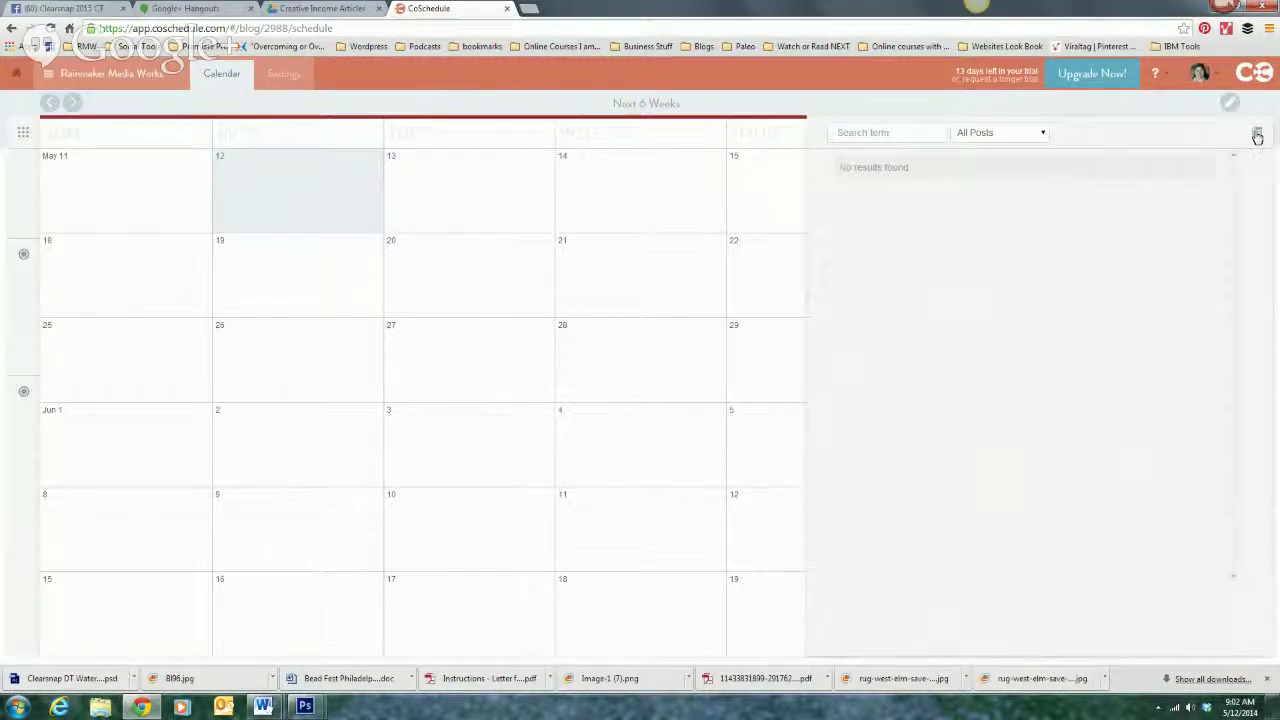
left_click(991, 138)
left_click(972, 145)
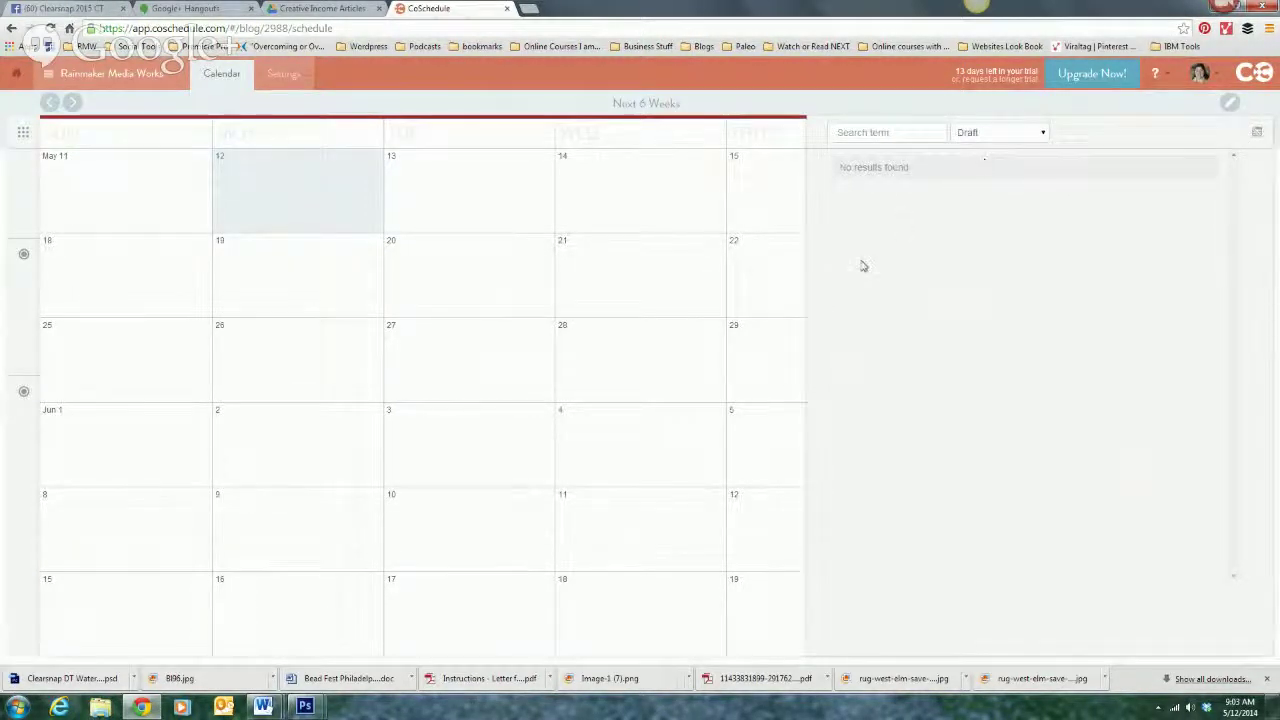
left_click(897, 134)
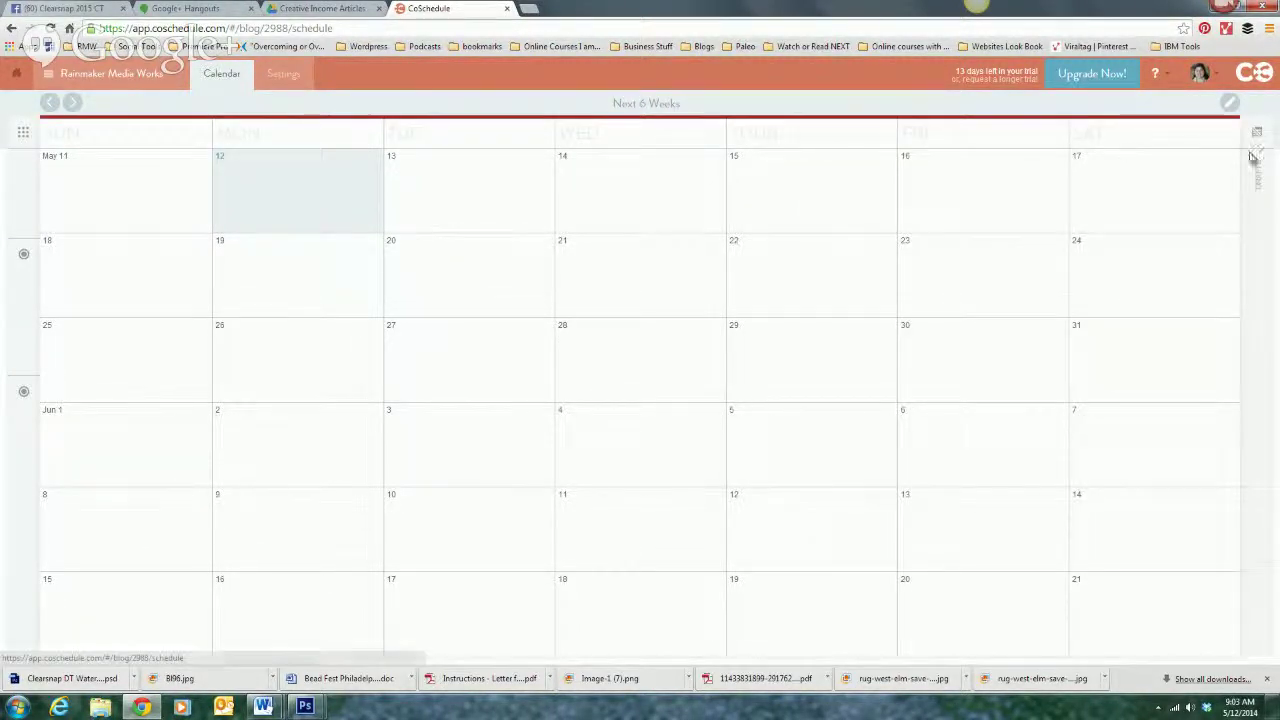
left_click(1257, 177)
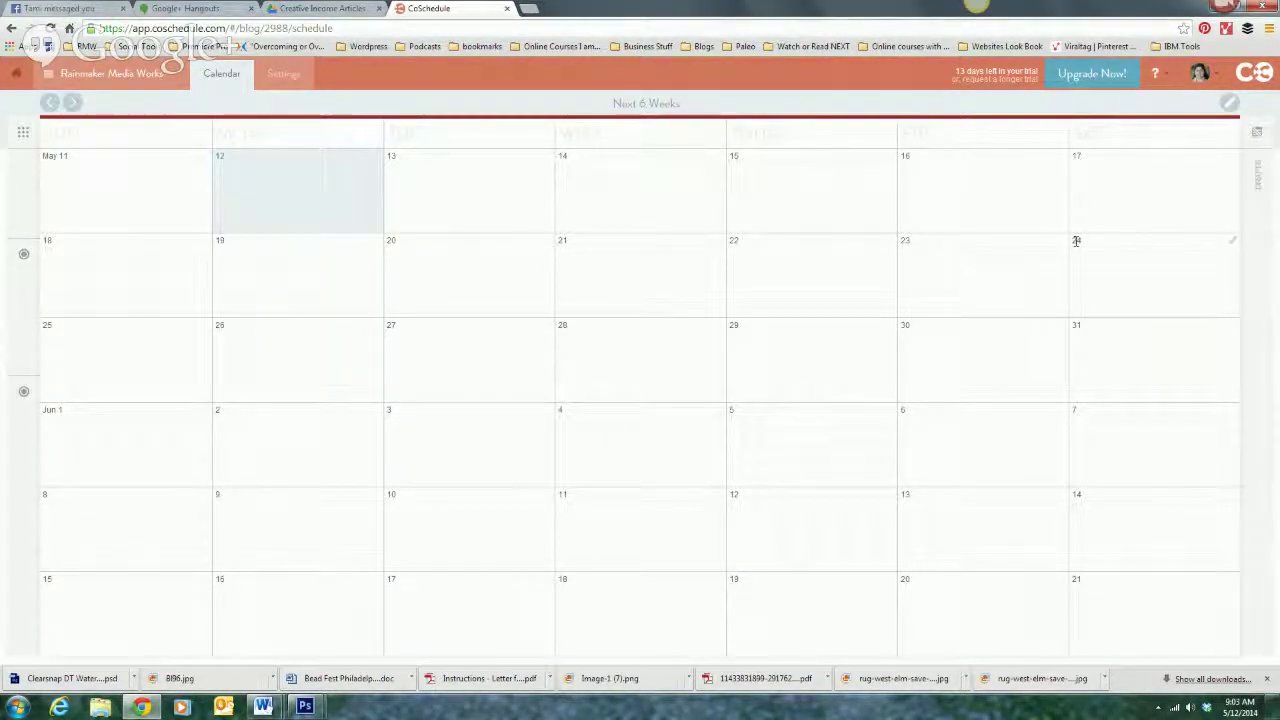
Step: Browse the blog's Settings from Social Profiles to the Integrations page (Bitly, Google Analytics, Google Calendar)
left_click(285, 75)
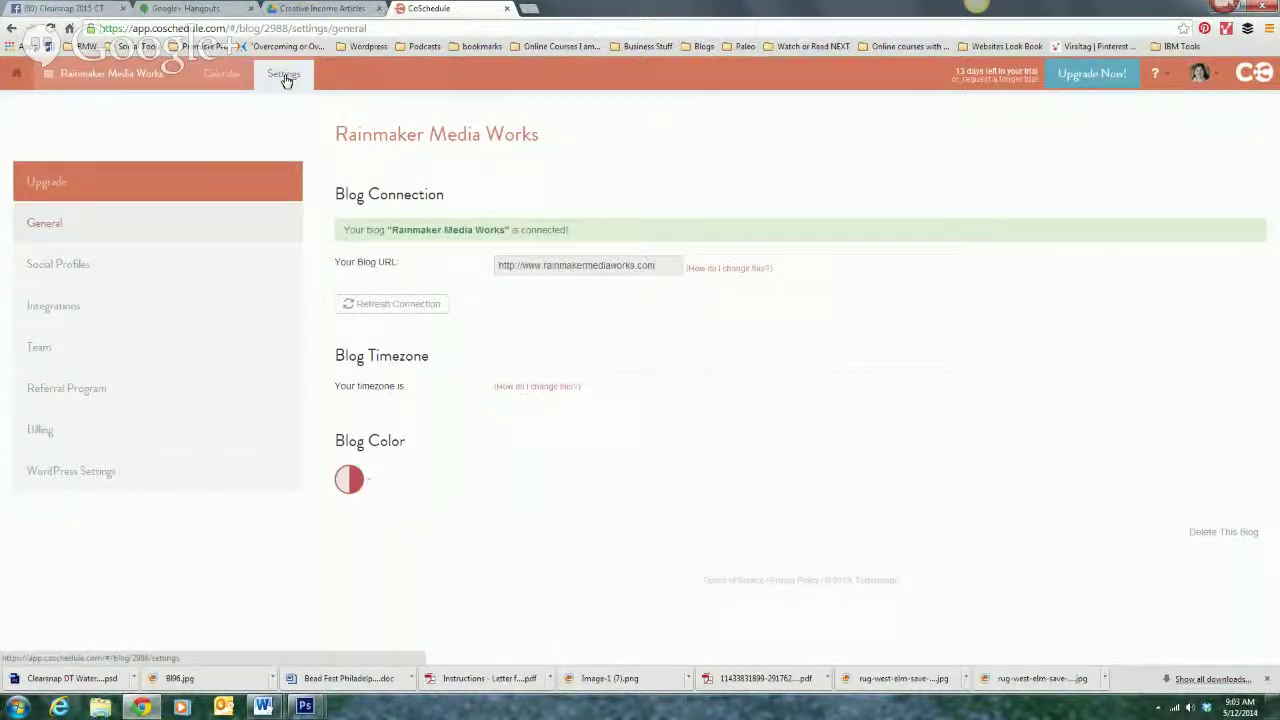
left_click(62, 265)
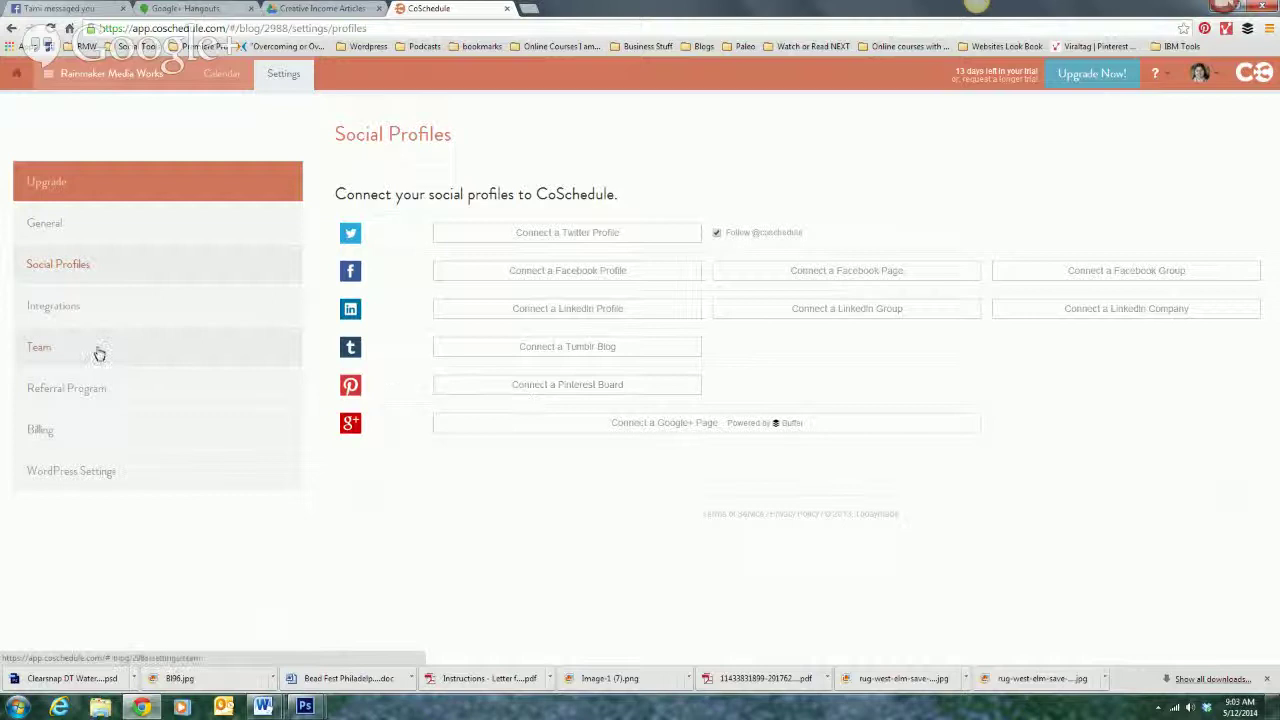
left_click(73, 310)
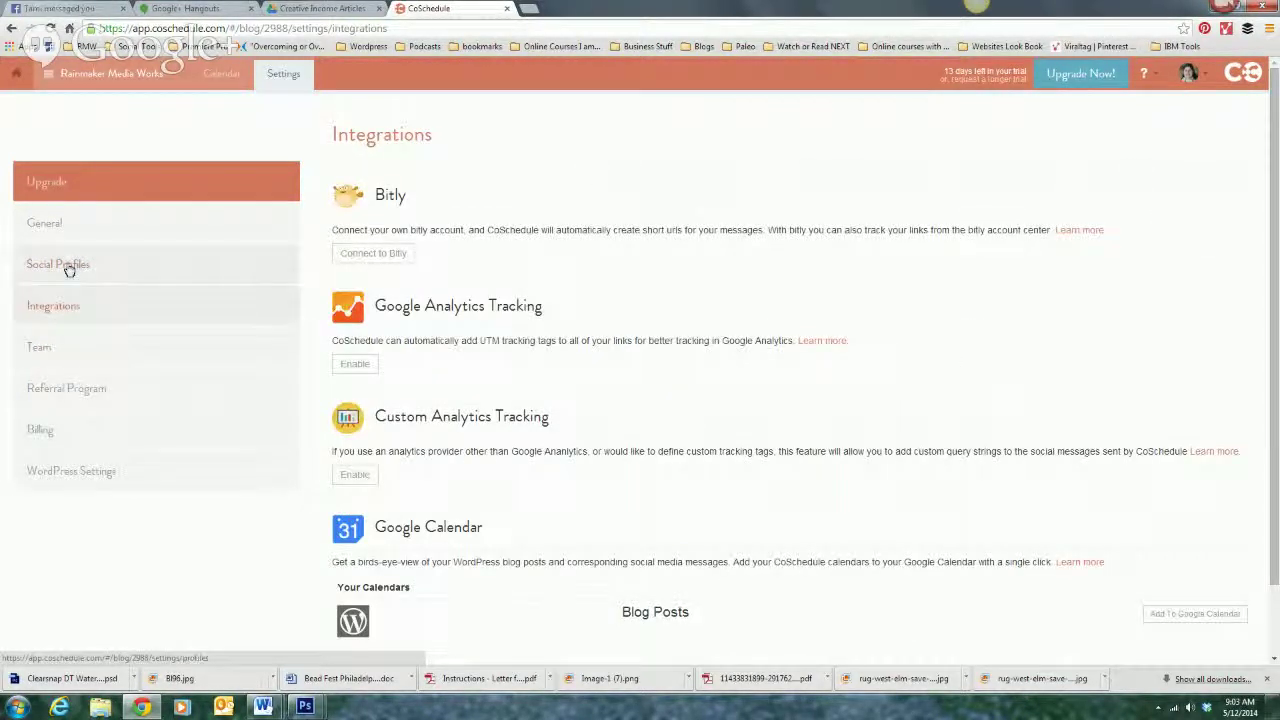
Step: Connect the Rainmaker Media Works Facebook page and authorize its link to Buffer
left_click(68, 268)
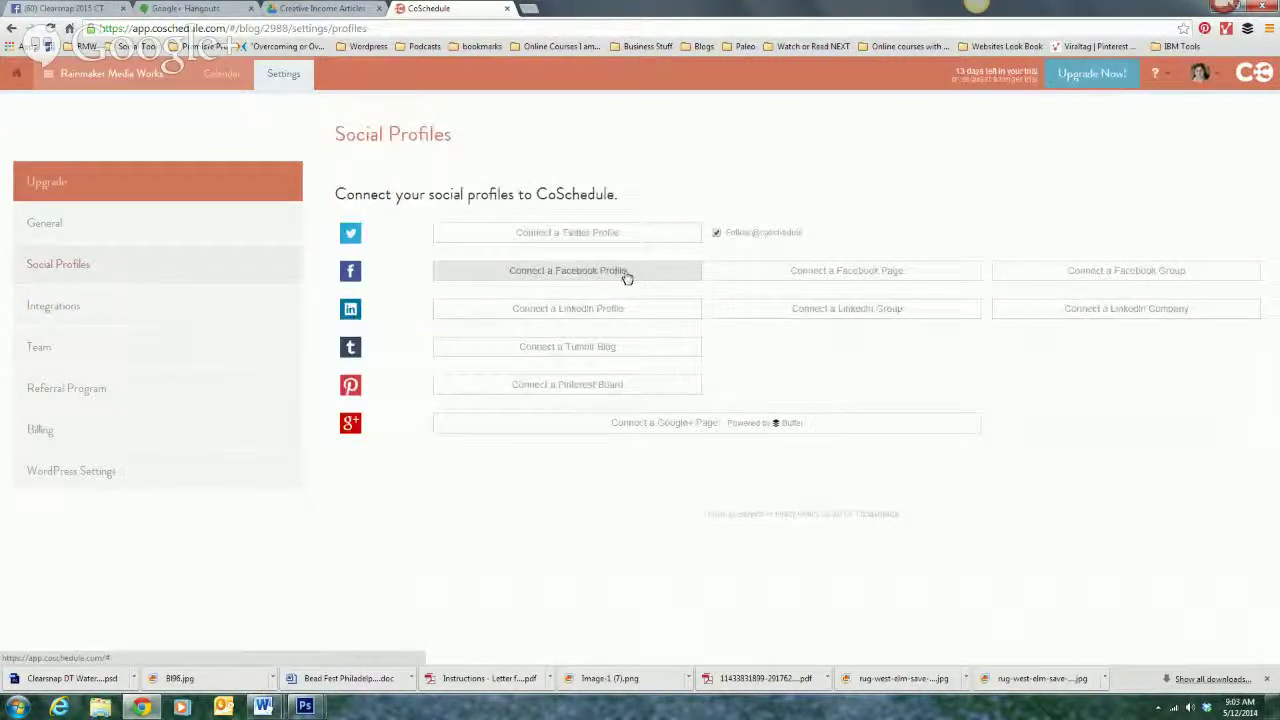
left_click(626, 278)
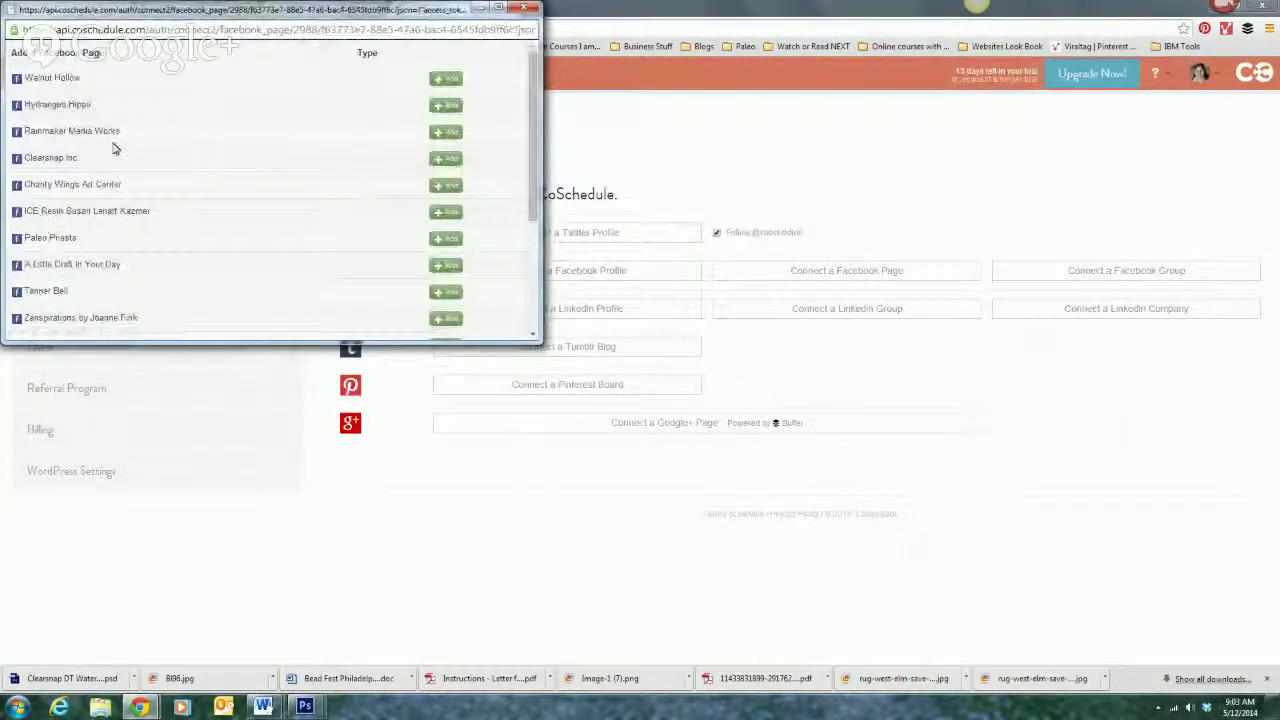
left_click(448, 134)
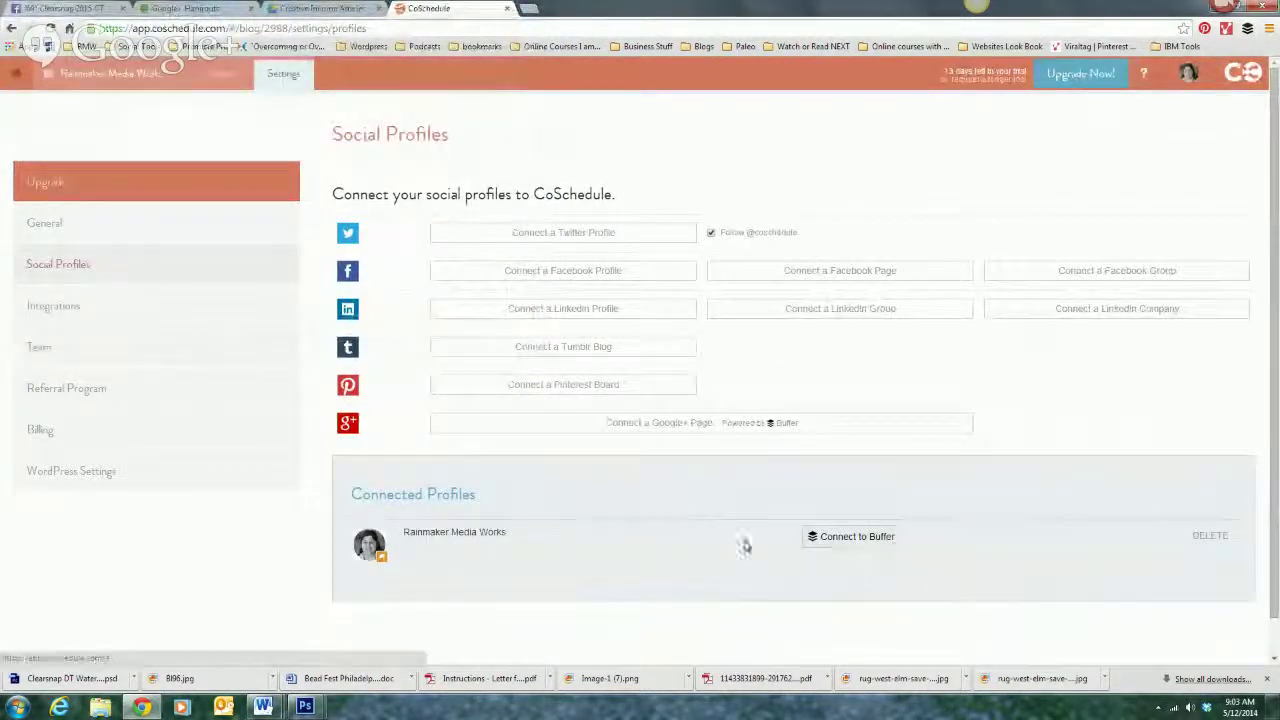
left_click(845, 538)
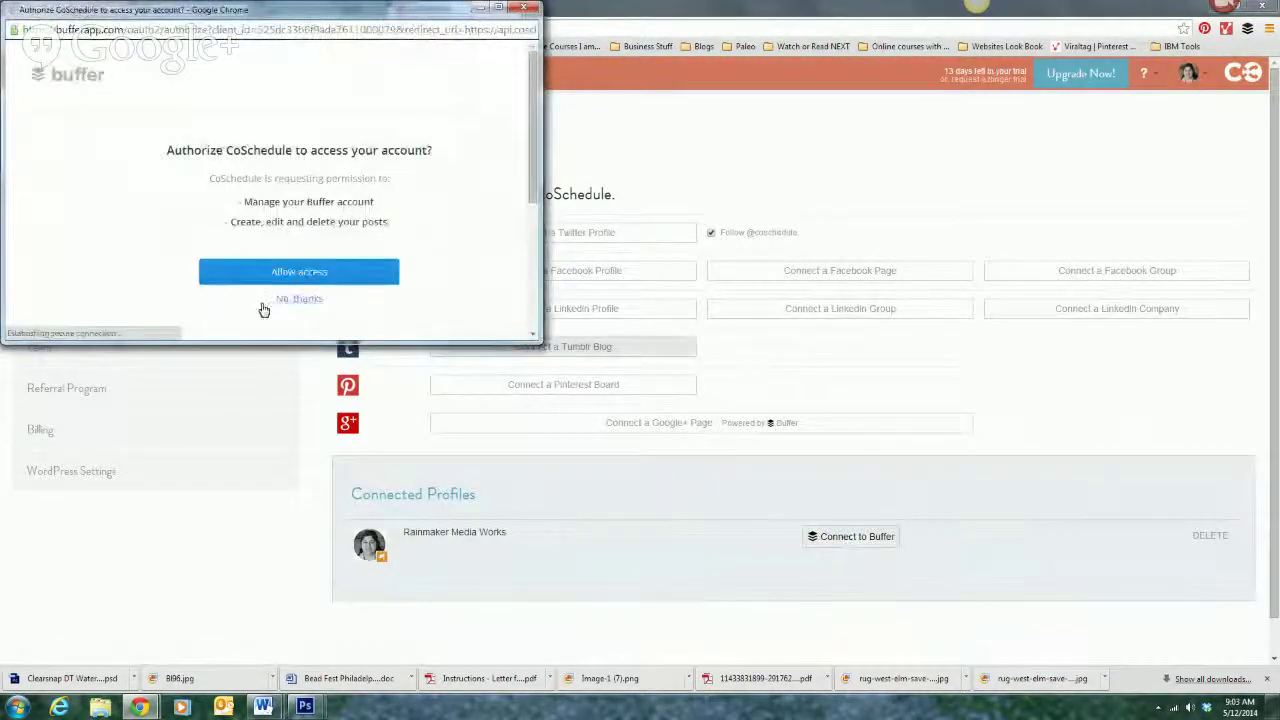
left_click(272, 285)
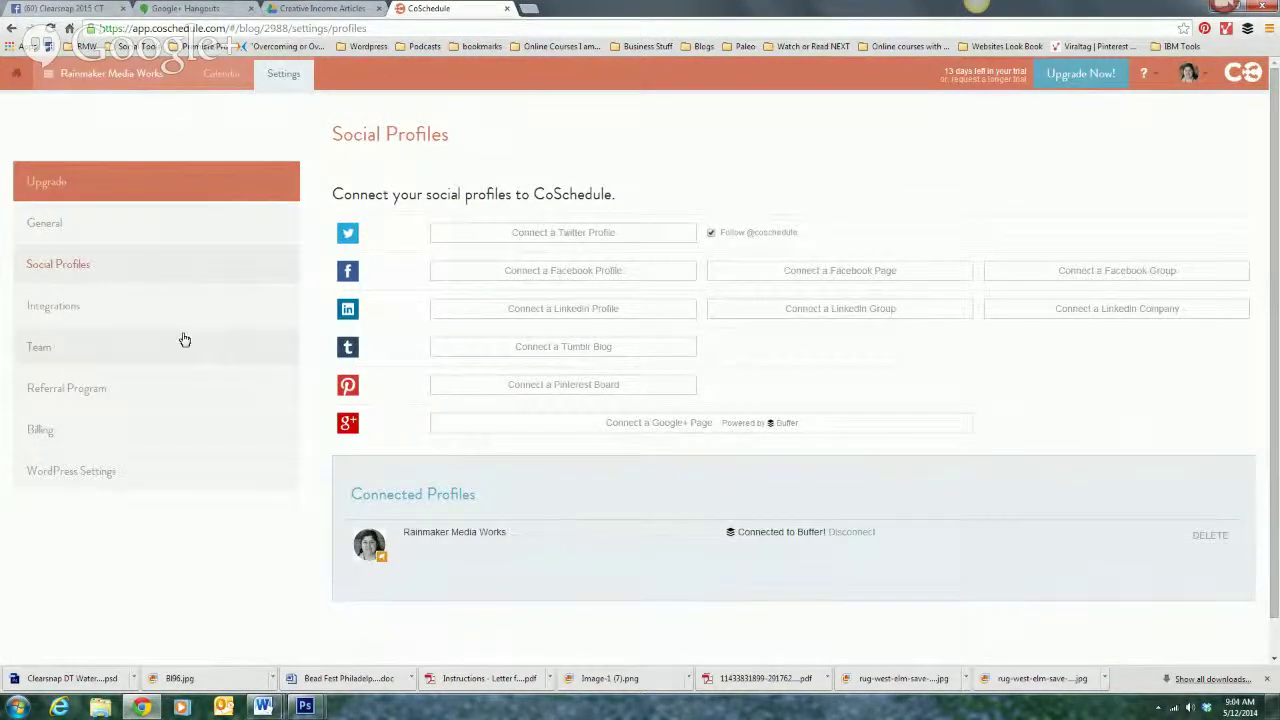
Step: Add the Blog Posts calendar to Google Calendar from the Integrations settings
left_click(82, 317)
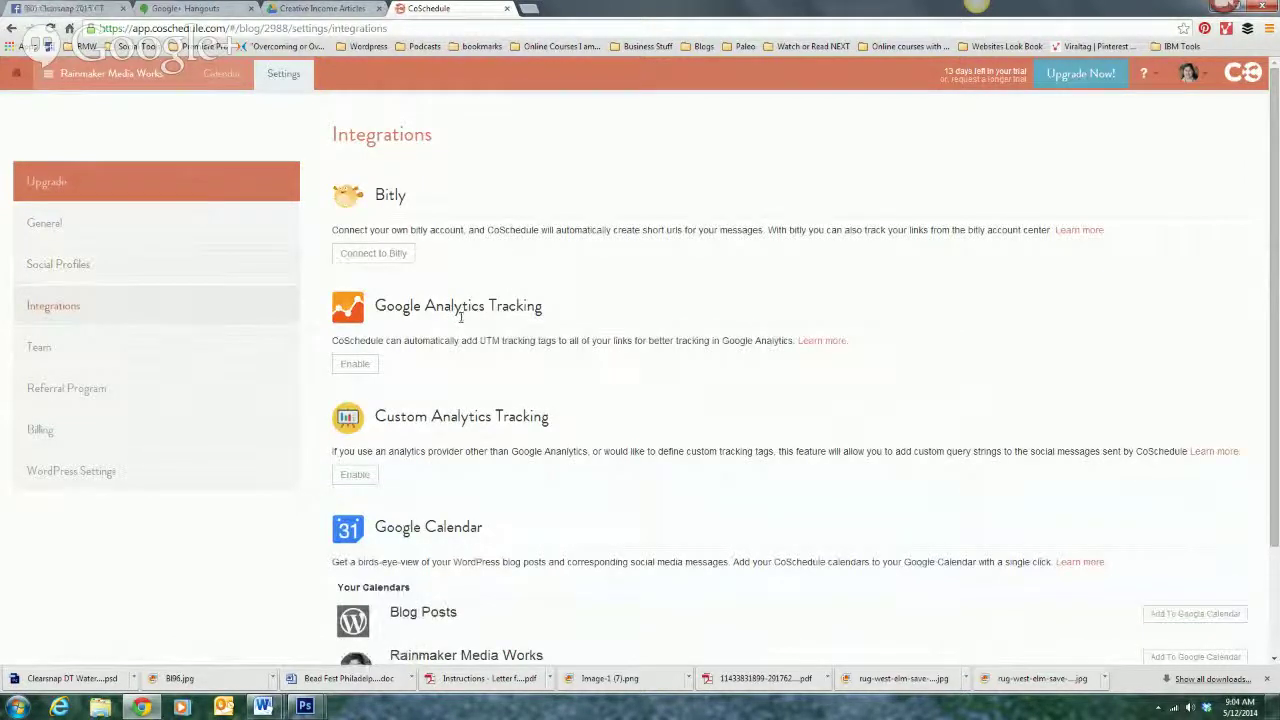
scroll(520, 405, "down", 3)
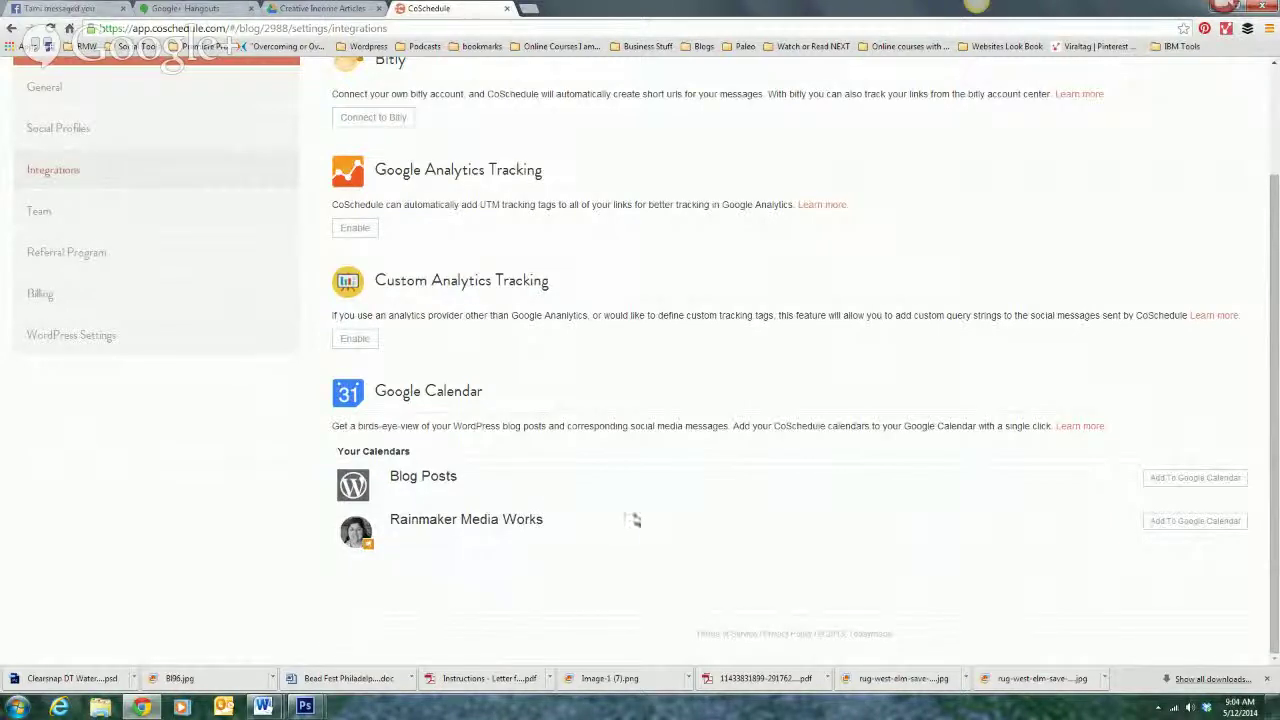
left_click(1172, 482)
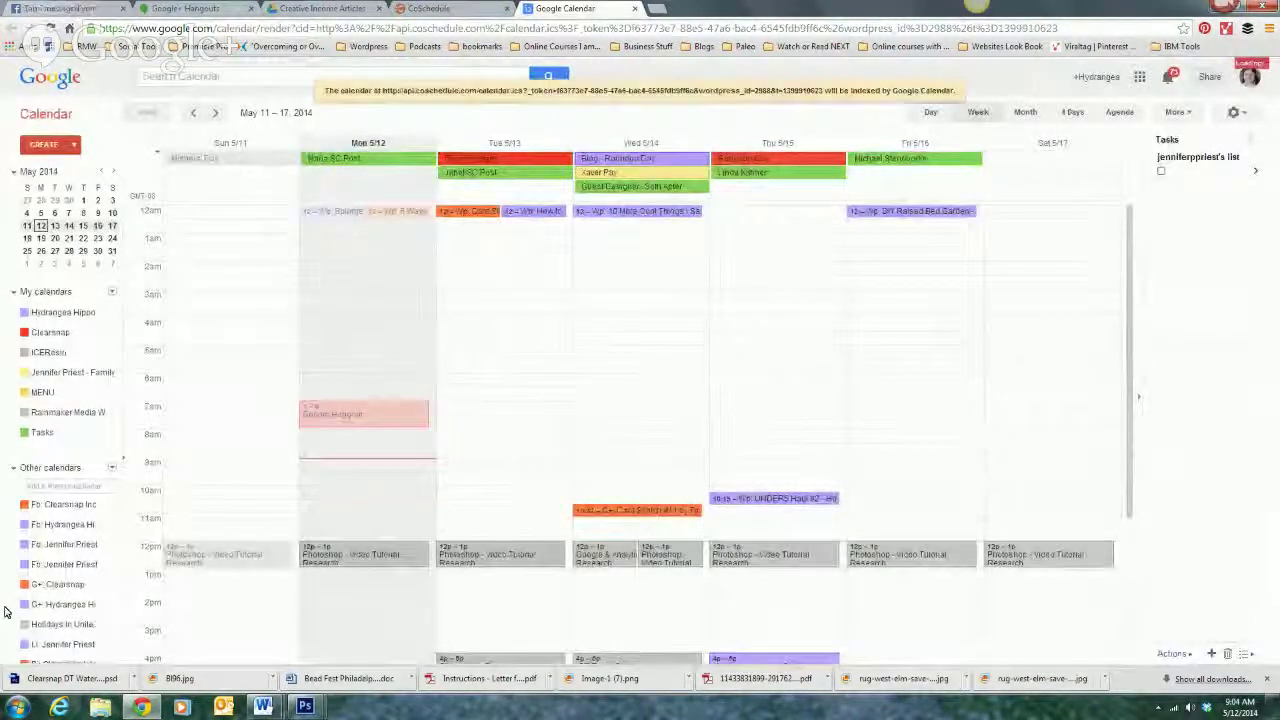
Step: Choose a colour swatch for the api.coschedule calendar, then close the Google Calendar tab
scroll(117, 528, "down", 2)
left_click(101, 531)
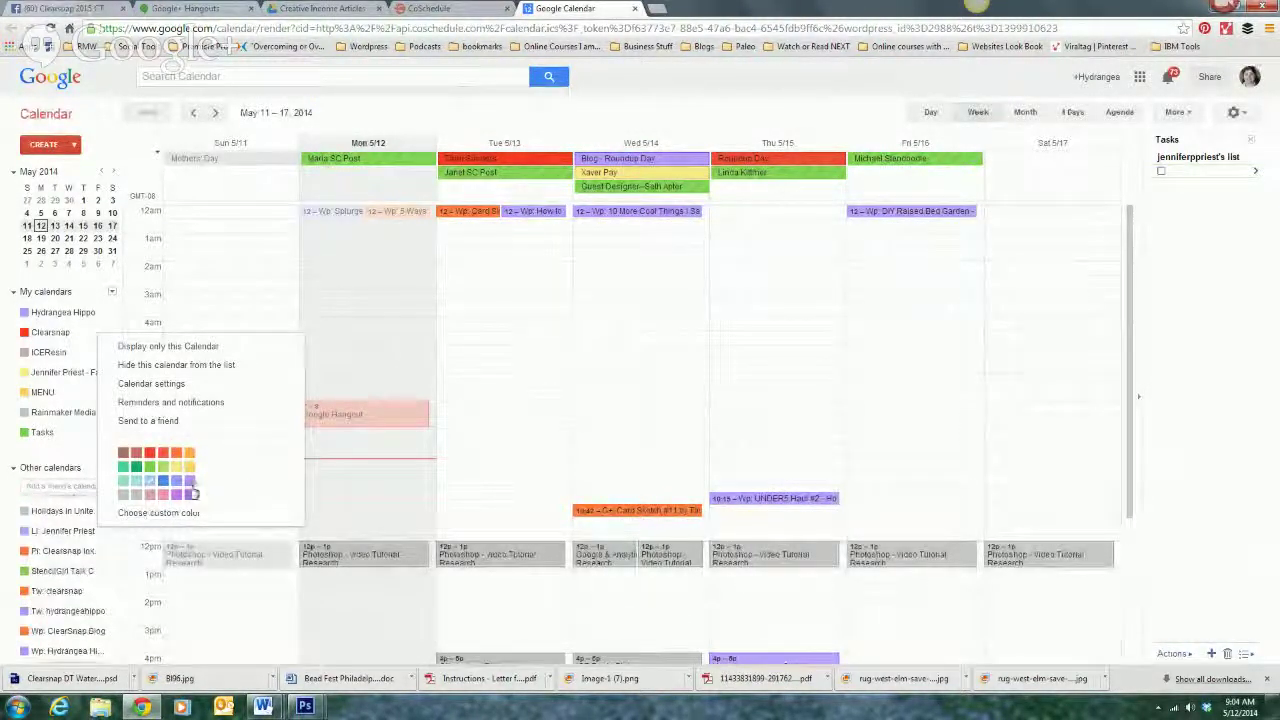
left_click(136, 494)
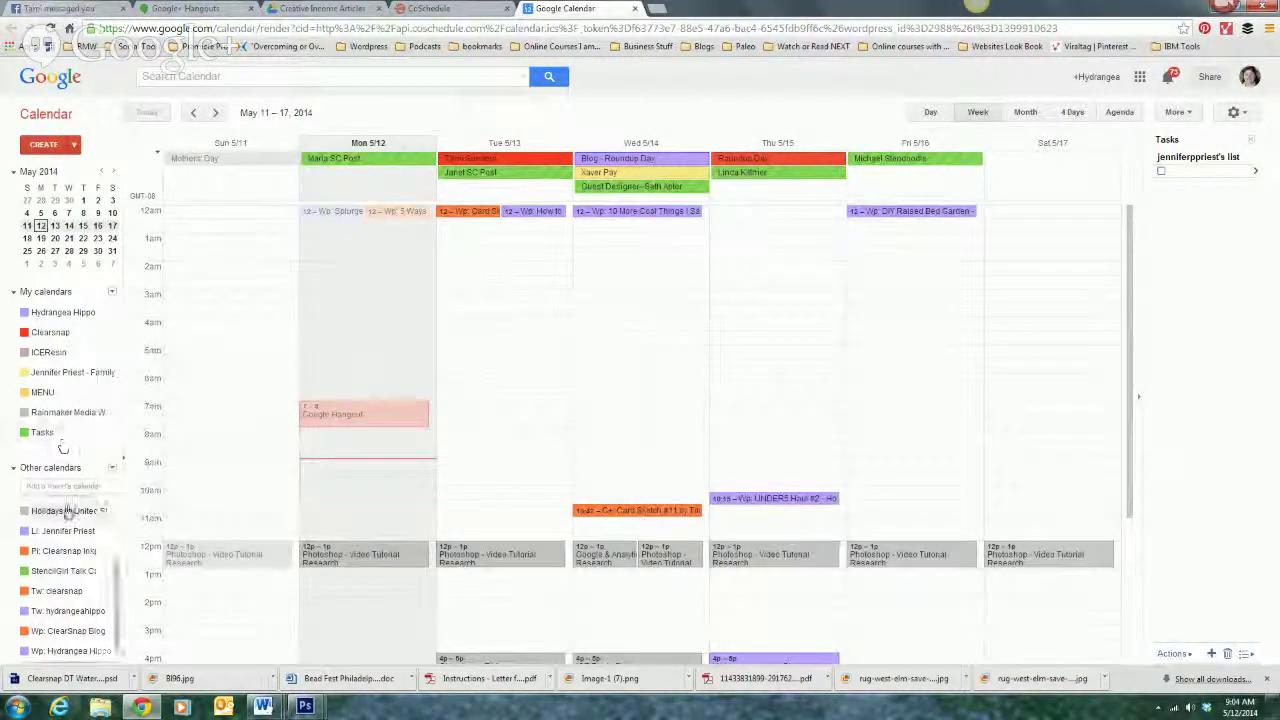
scroll(118, 572, "up", 1)
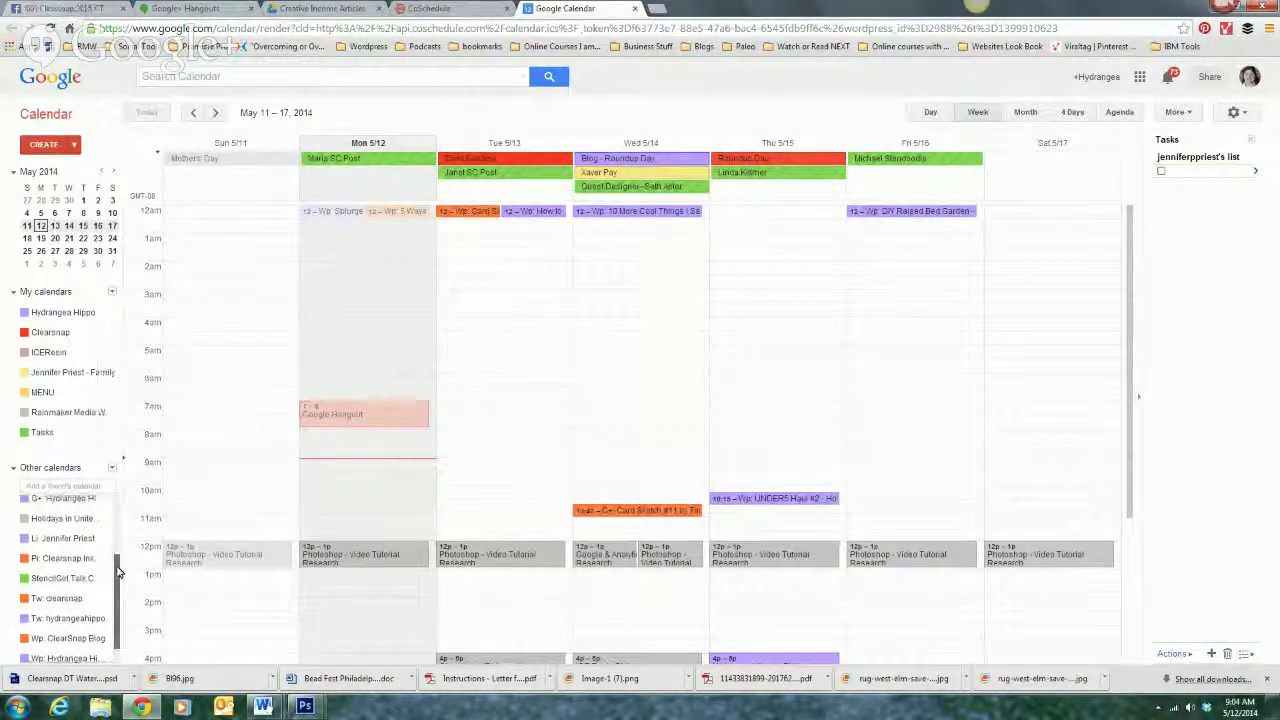
mouse_move(118, 572)
left_mouse_down()
mouse_move(115, 503)
mouse_move(112, 590)
left_mouse_up()
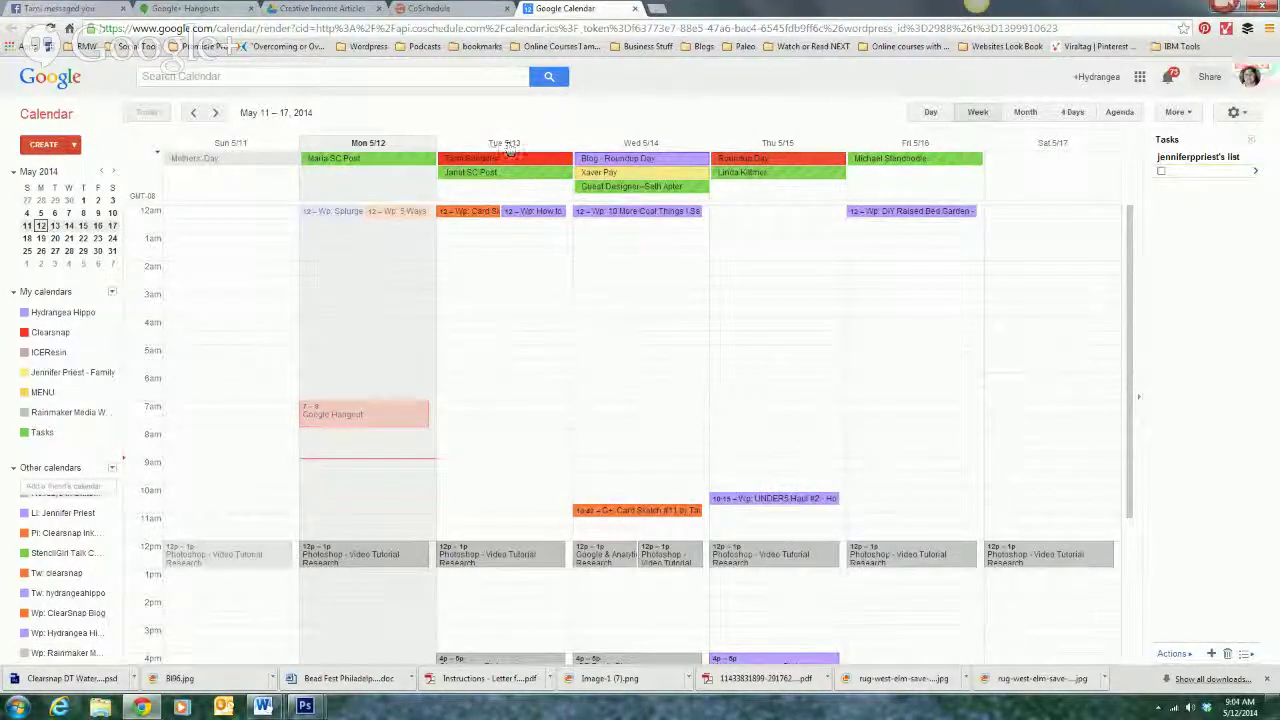
left_click(632, 10)
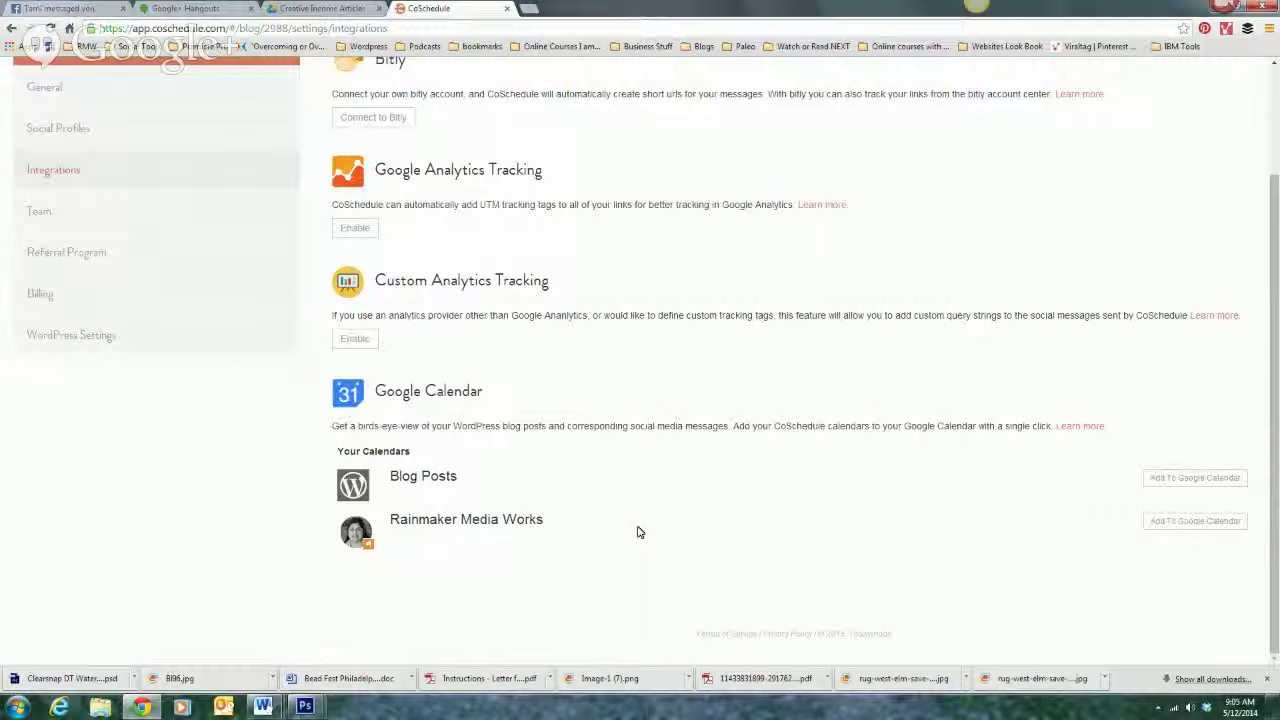
Step: Check the Team members and available roles, keeping Editor, then view Referral Program settings
left_click(48, 216)
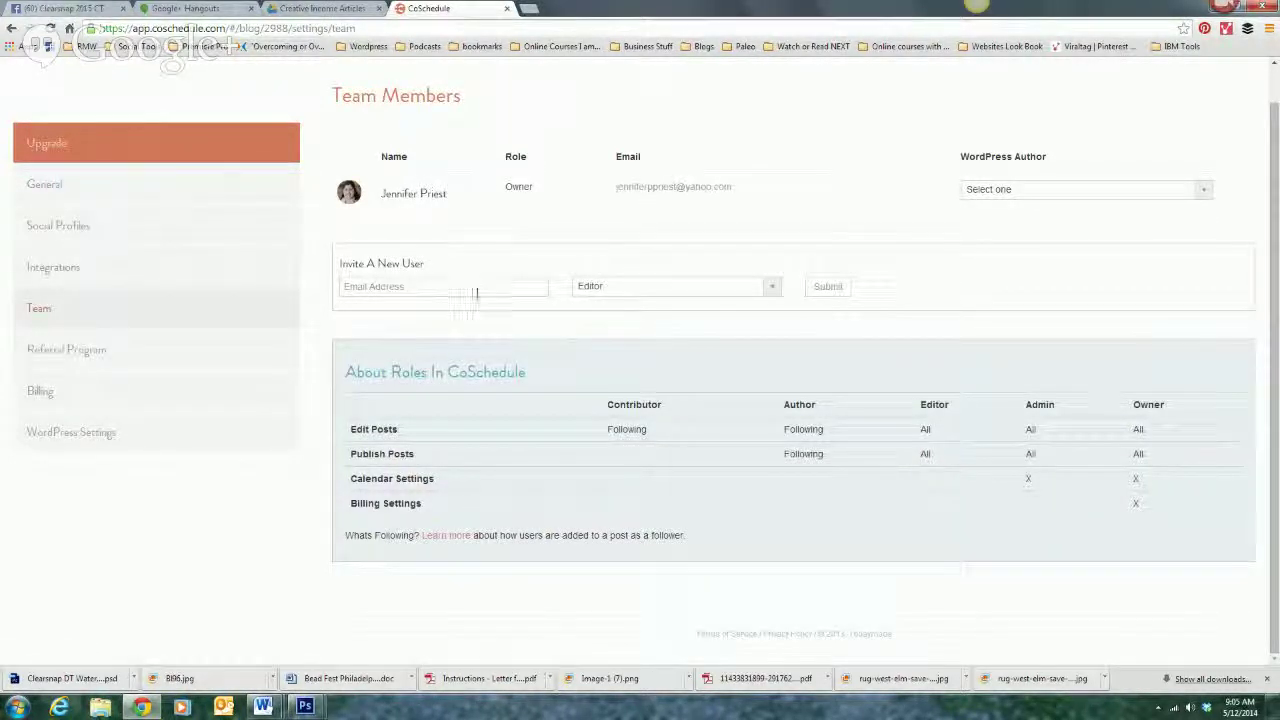
left_click(774, 290)
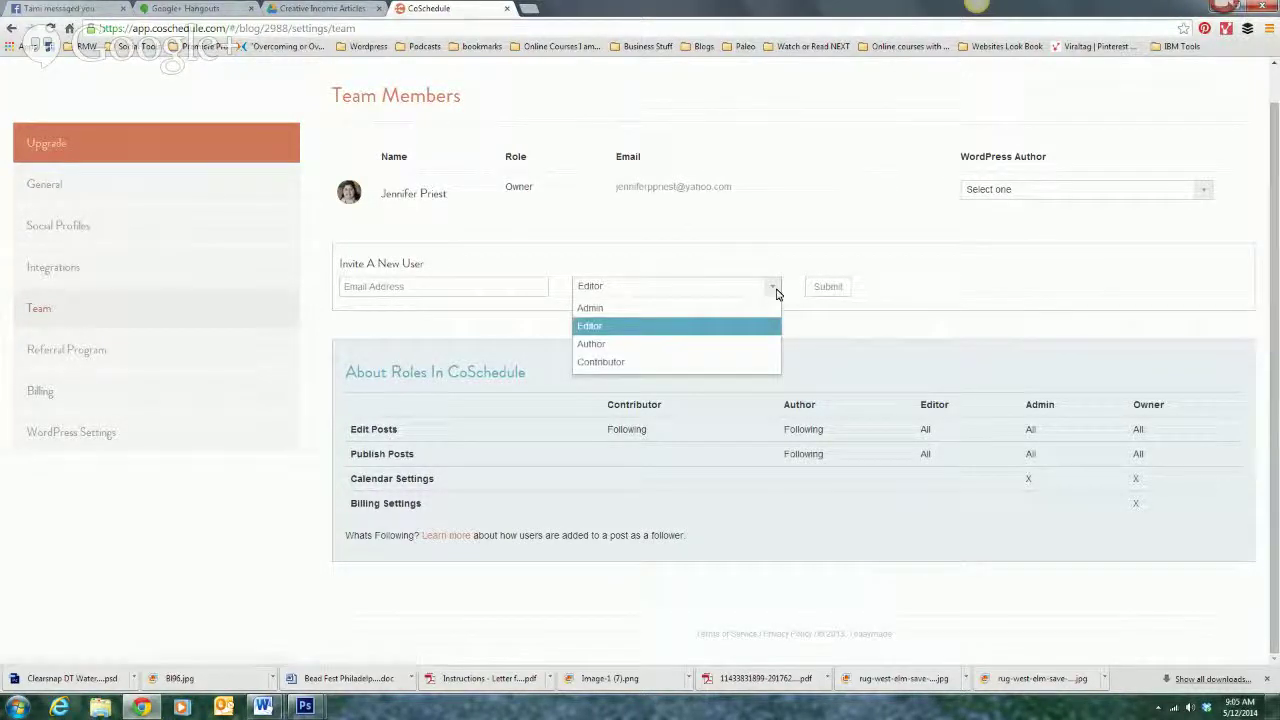
left_click(316, 325)
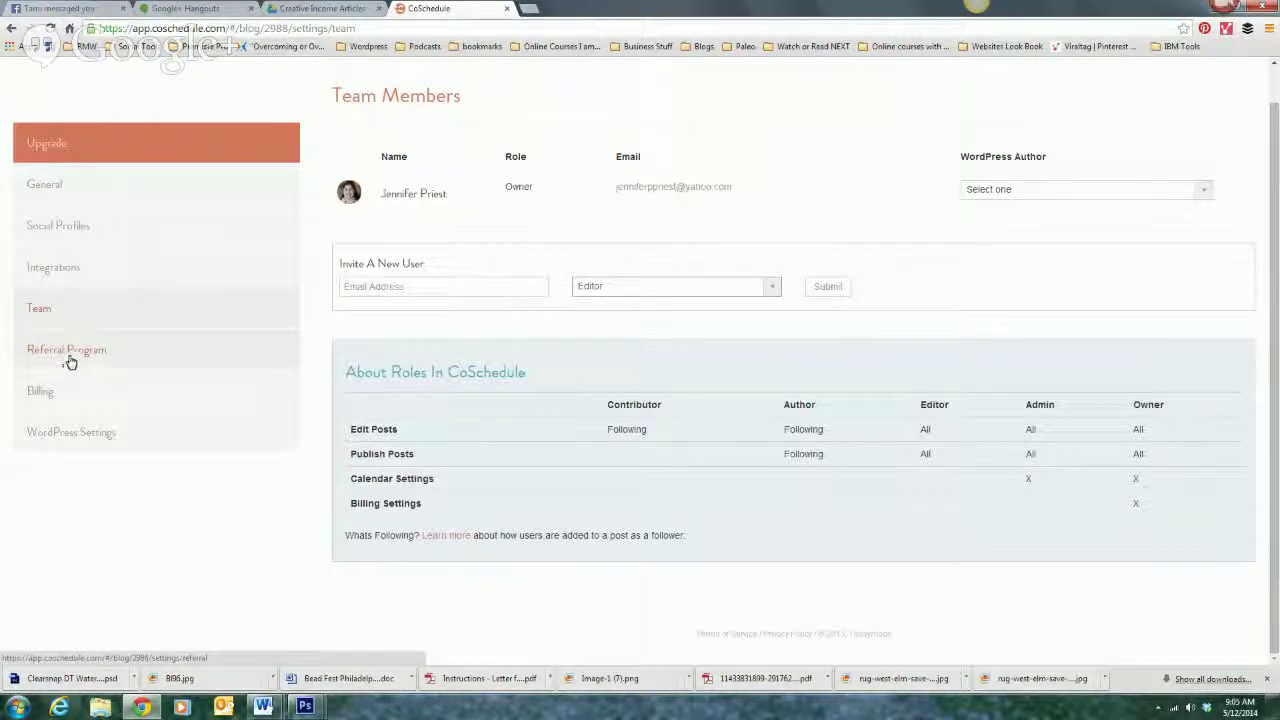
left_click(91, 361)
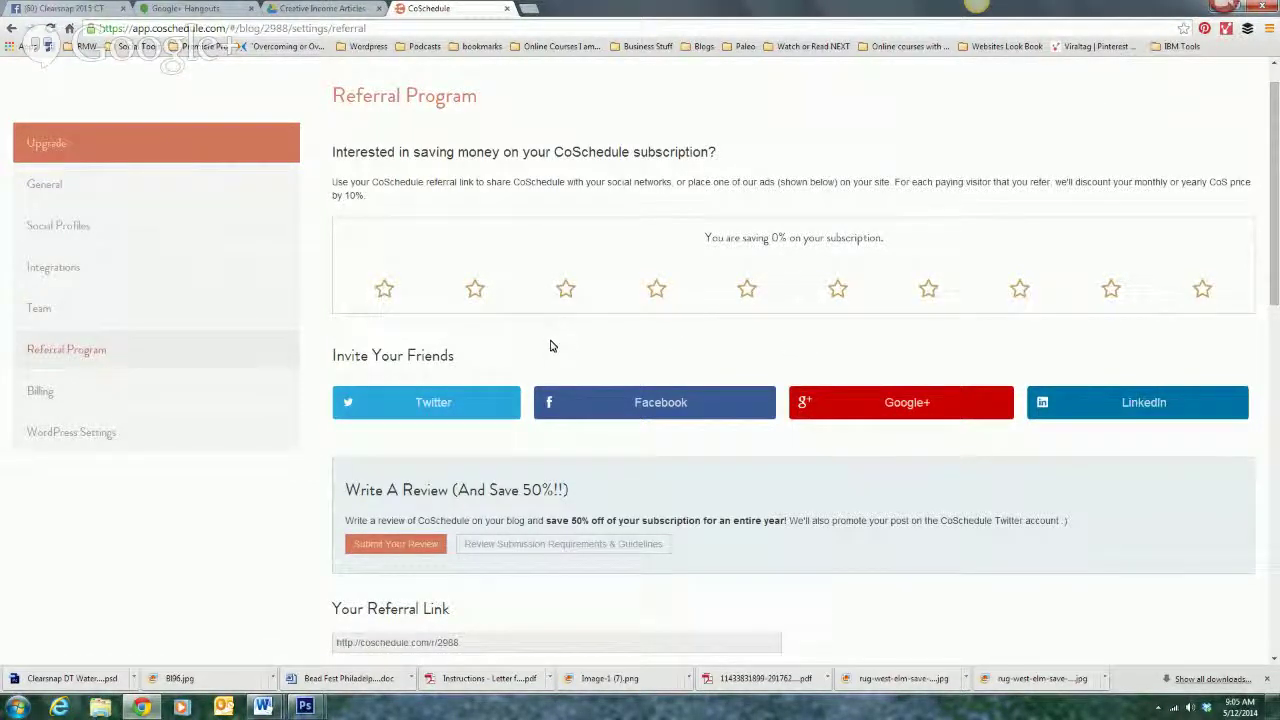
Step: View the WordPress Settings page, then open the calendar switcher in the top bar
scroll(620, 418, "down", 2)
scroll(174, 394, "up", 3)
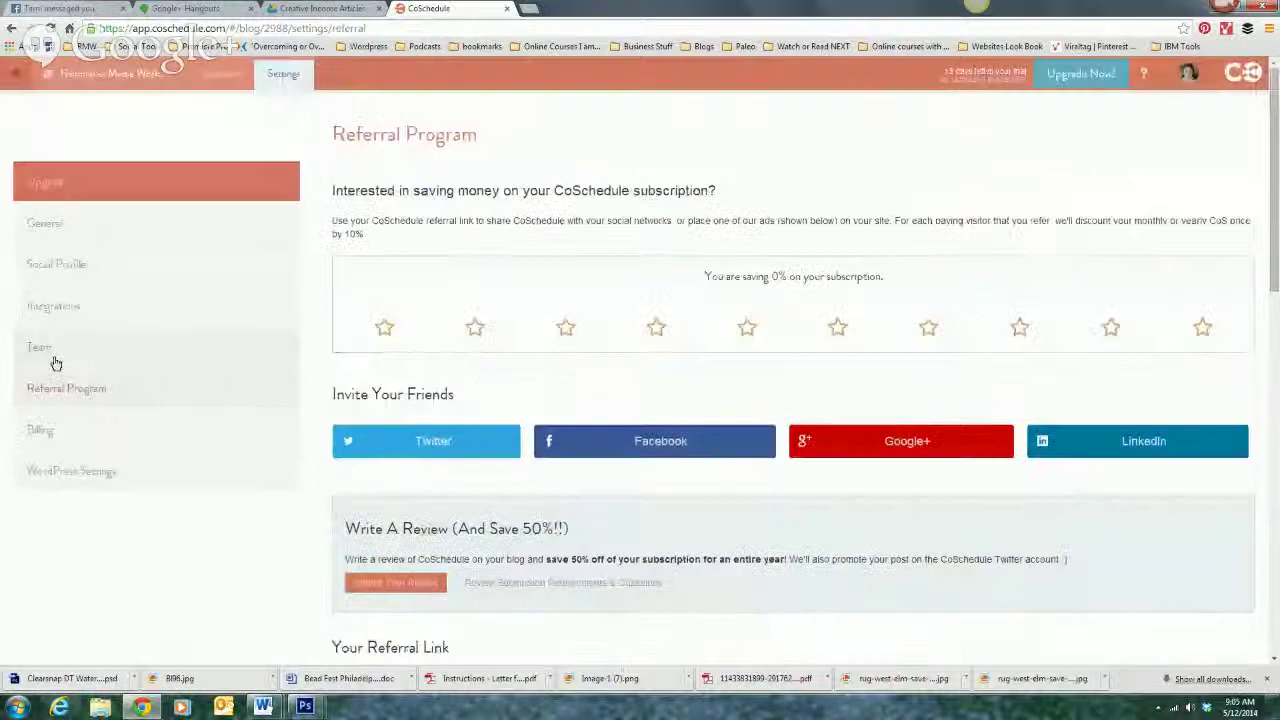
left_click(62, 472)
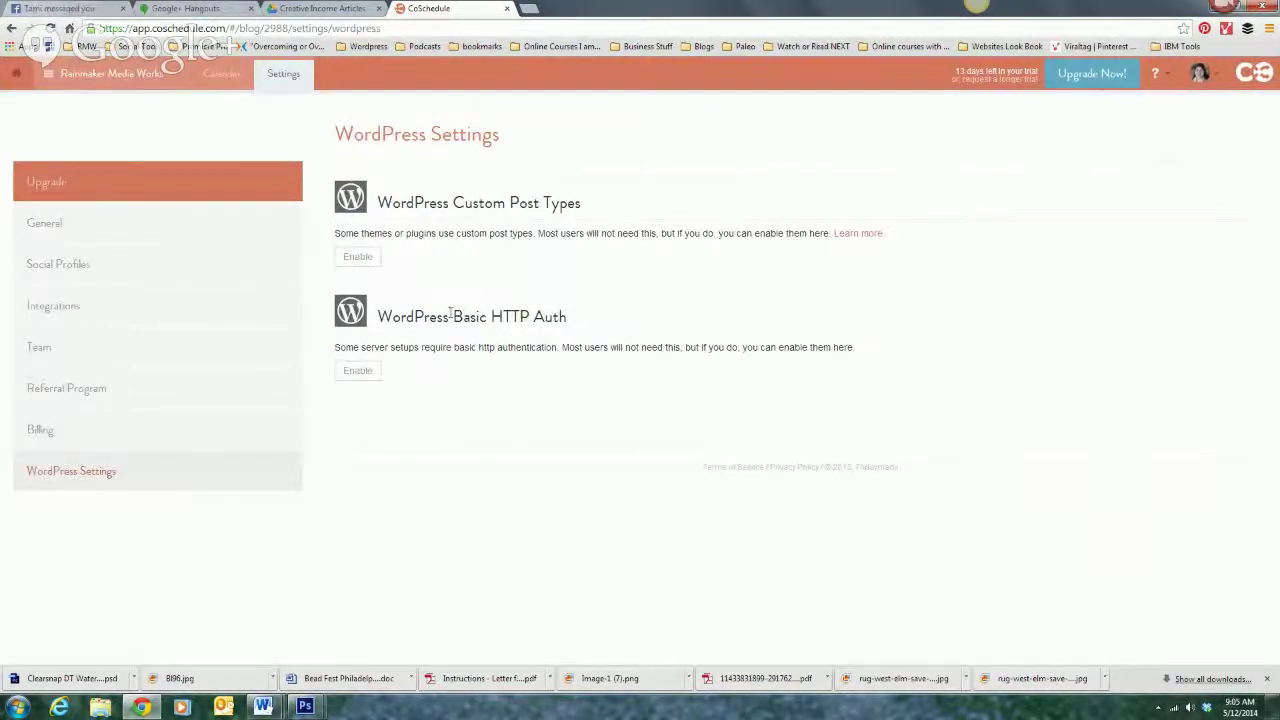
left_click(112, 80)
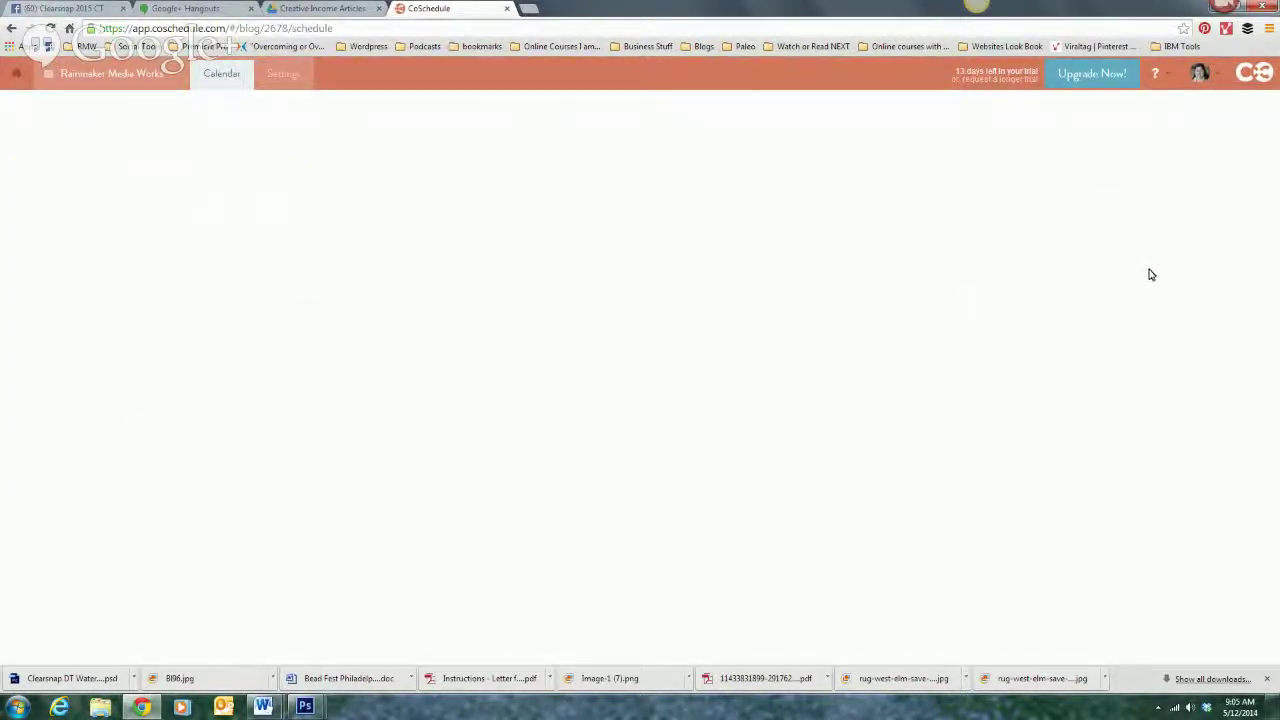
Step: Switch to Hydrangea Hippo, drag the curtain rod draft onto June 2, and open it
left_click(114, 77)
left_click(83, 115)
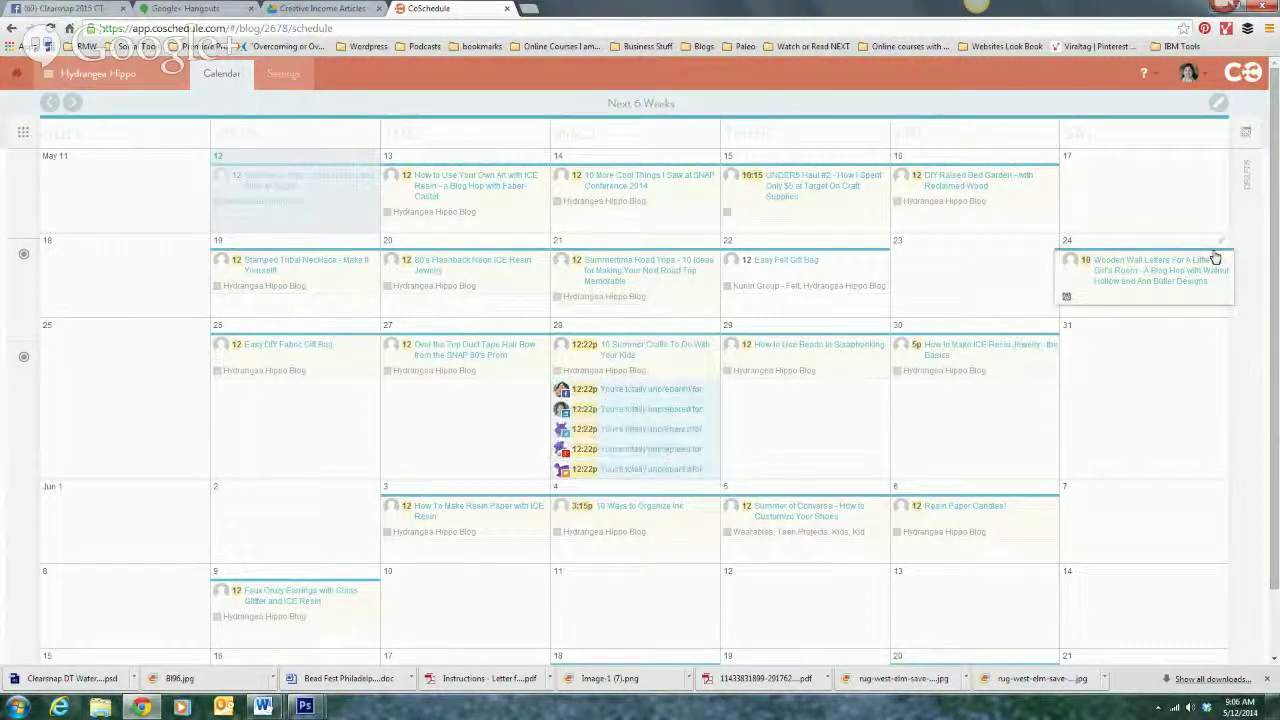
left_click(1246, 178)
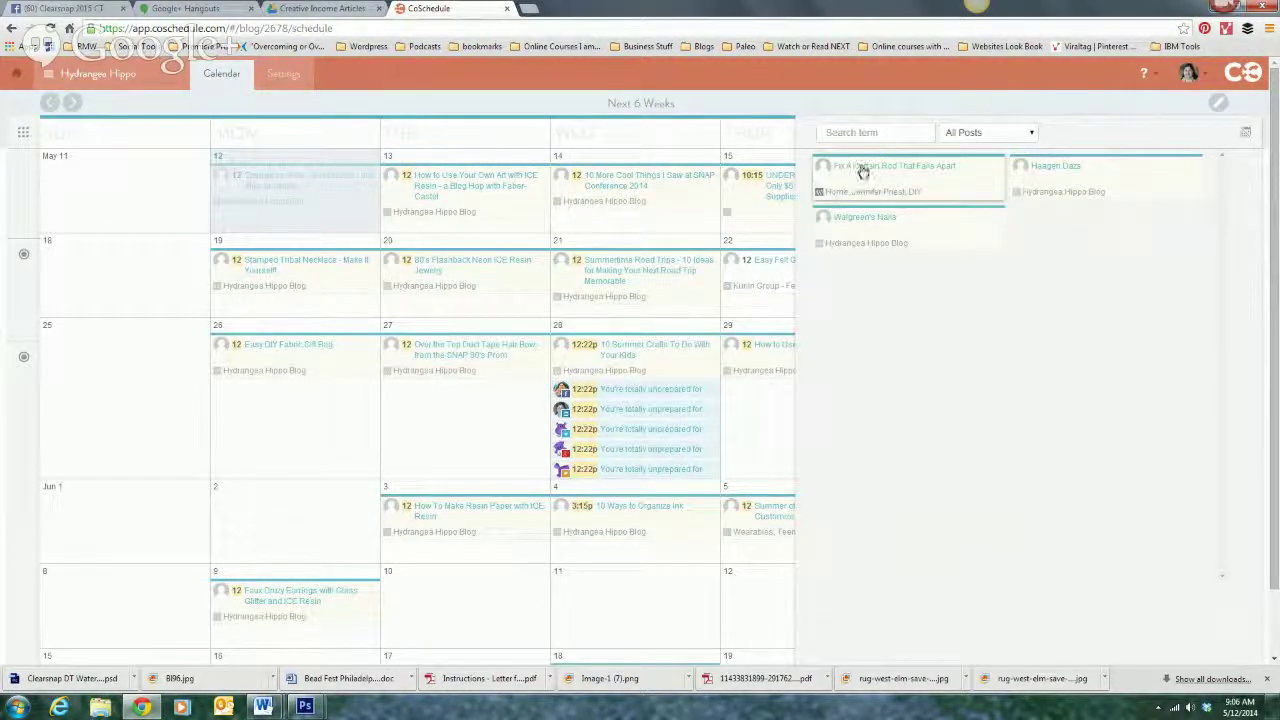
left_click_drag(845, 178, 238, 511)
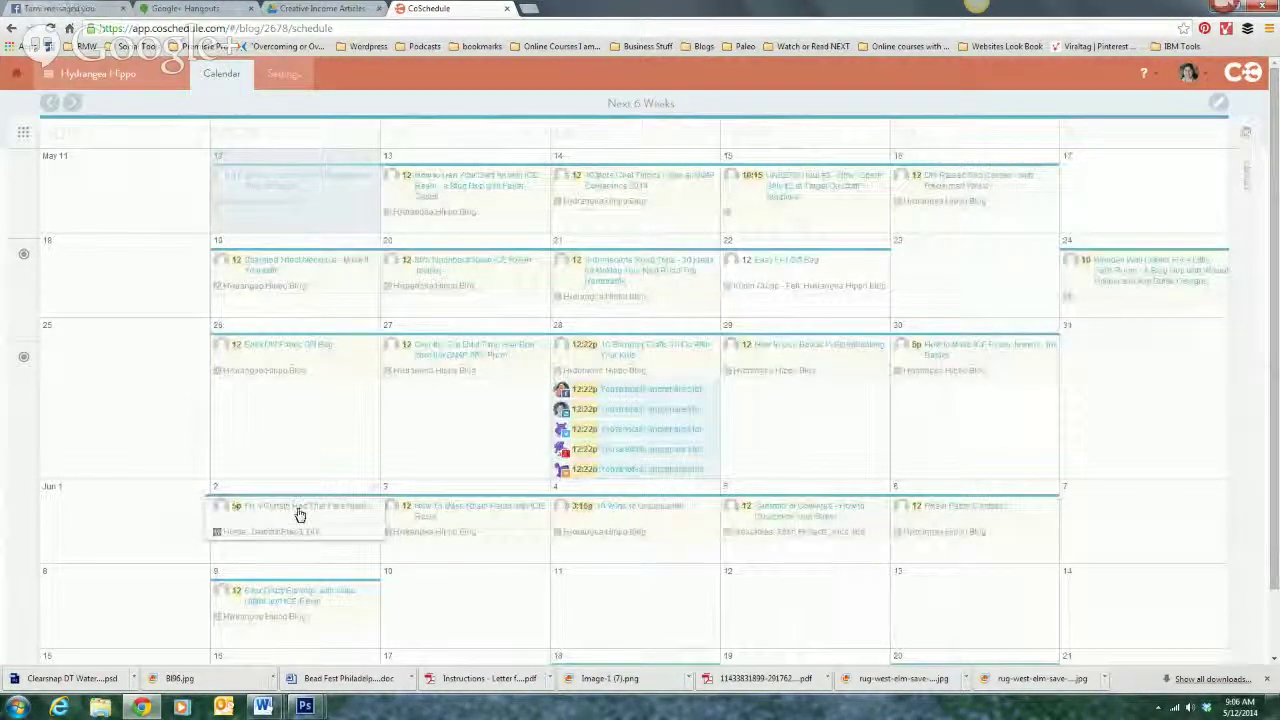
left_click(298, 513)
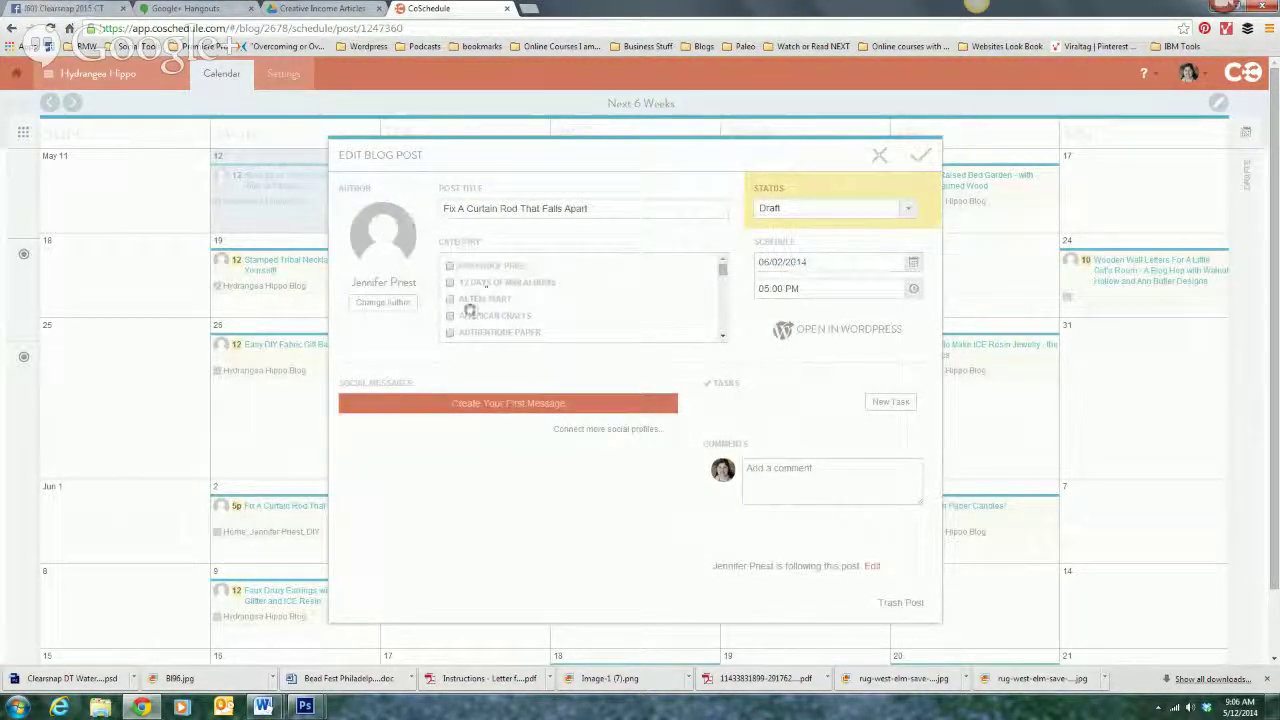
scroll(472, 310, "down", 4)
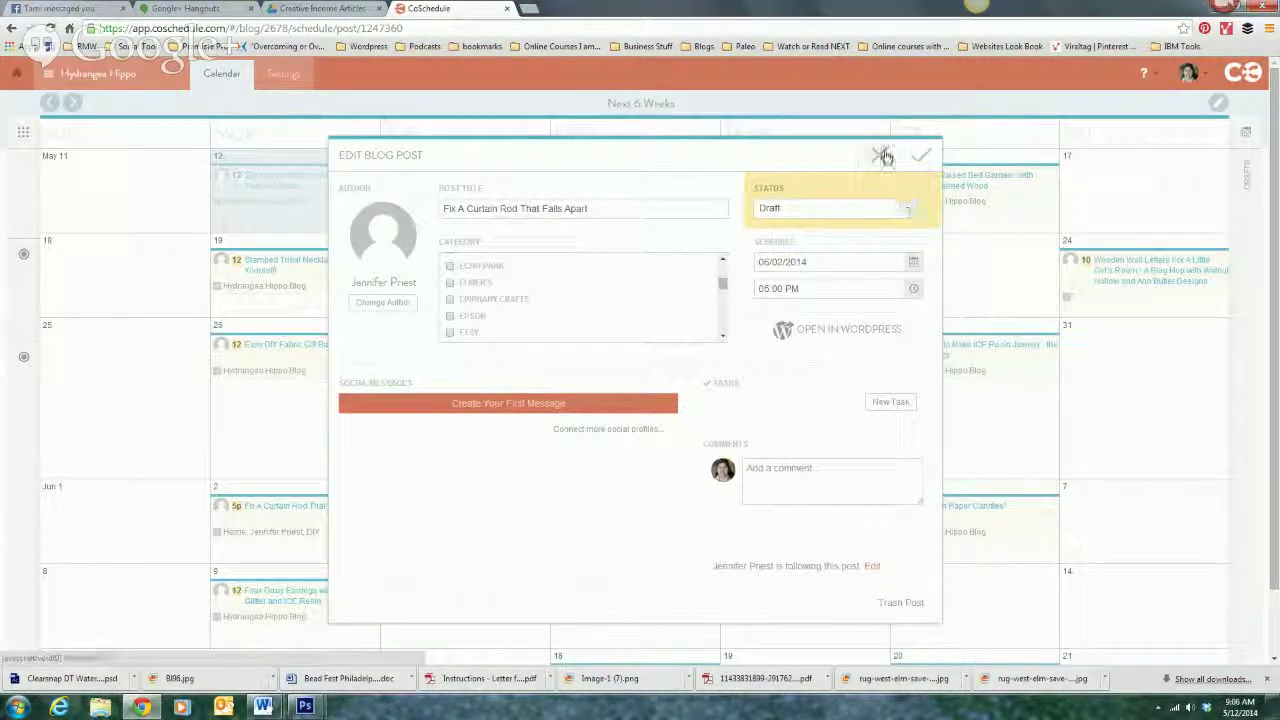
left_click(911, 210)
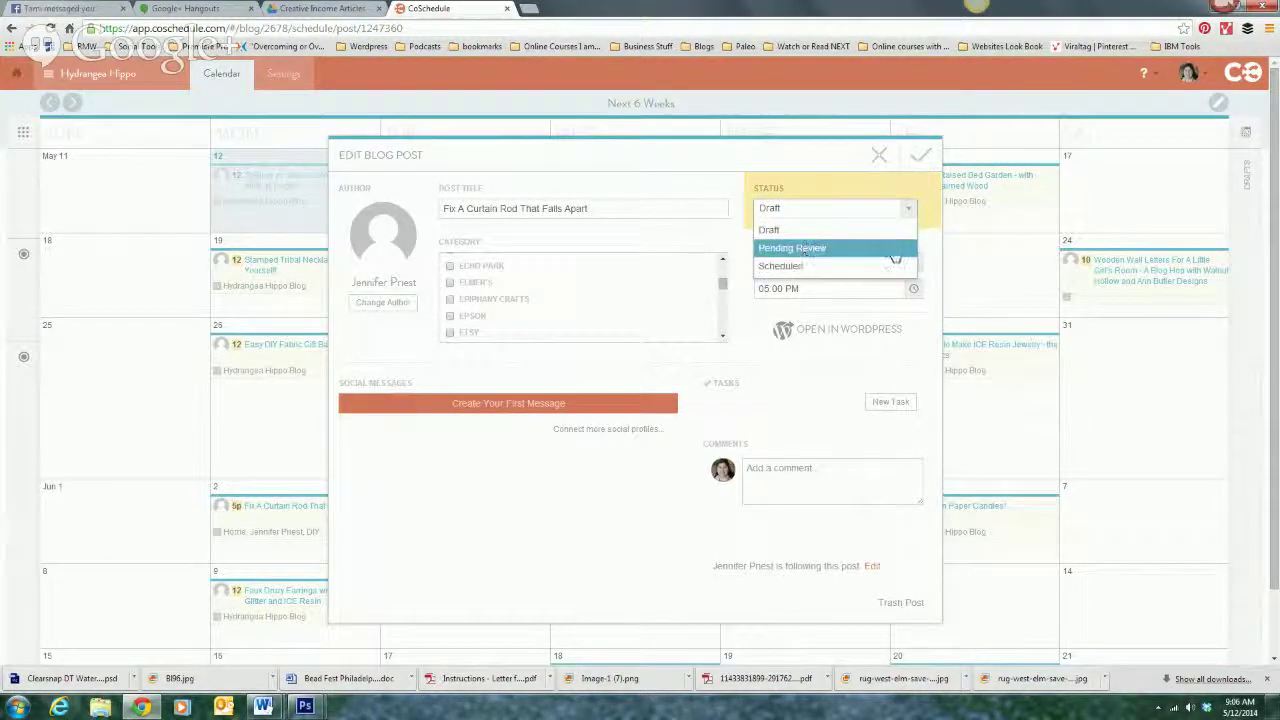
left_click(925, 240)
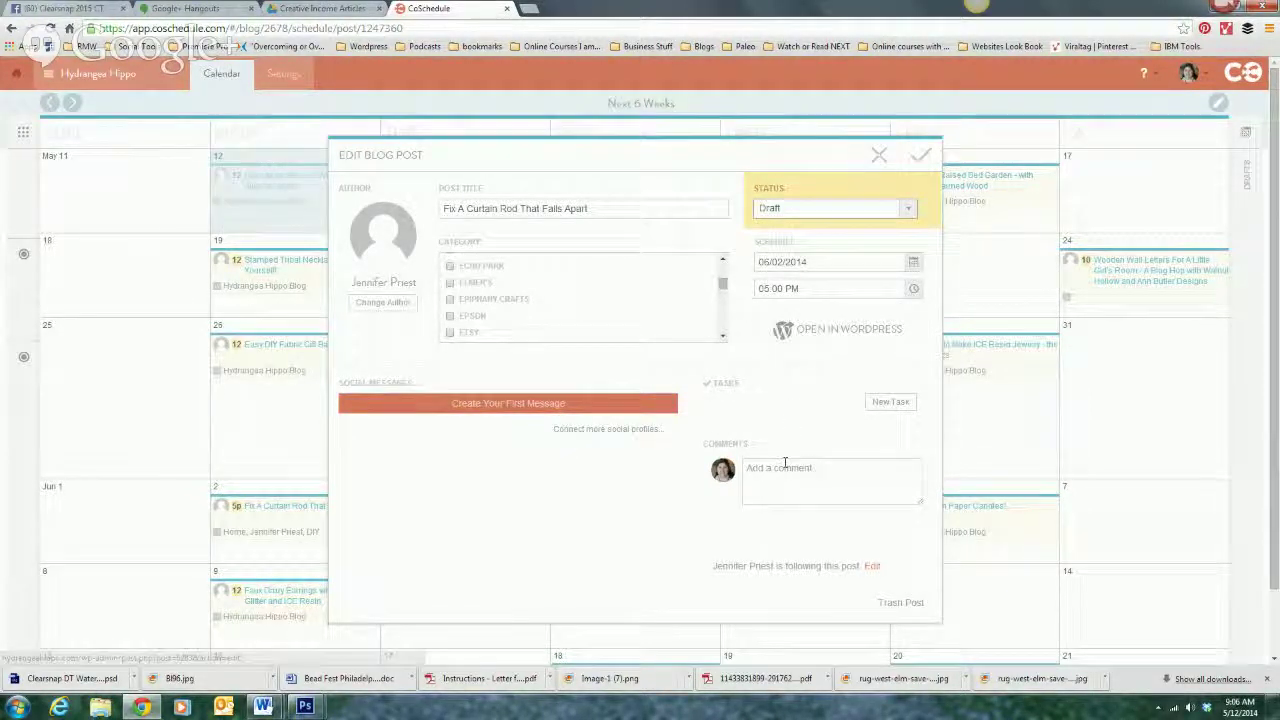
Step: Start the post's first social message for six accounts, including both Facebooks, Google+, LinkedIn and Pinterest
left_click(563, 404)
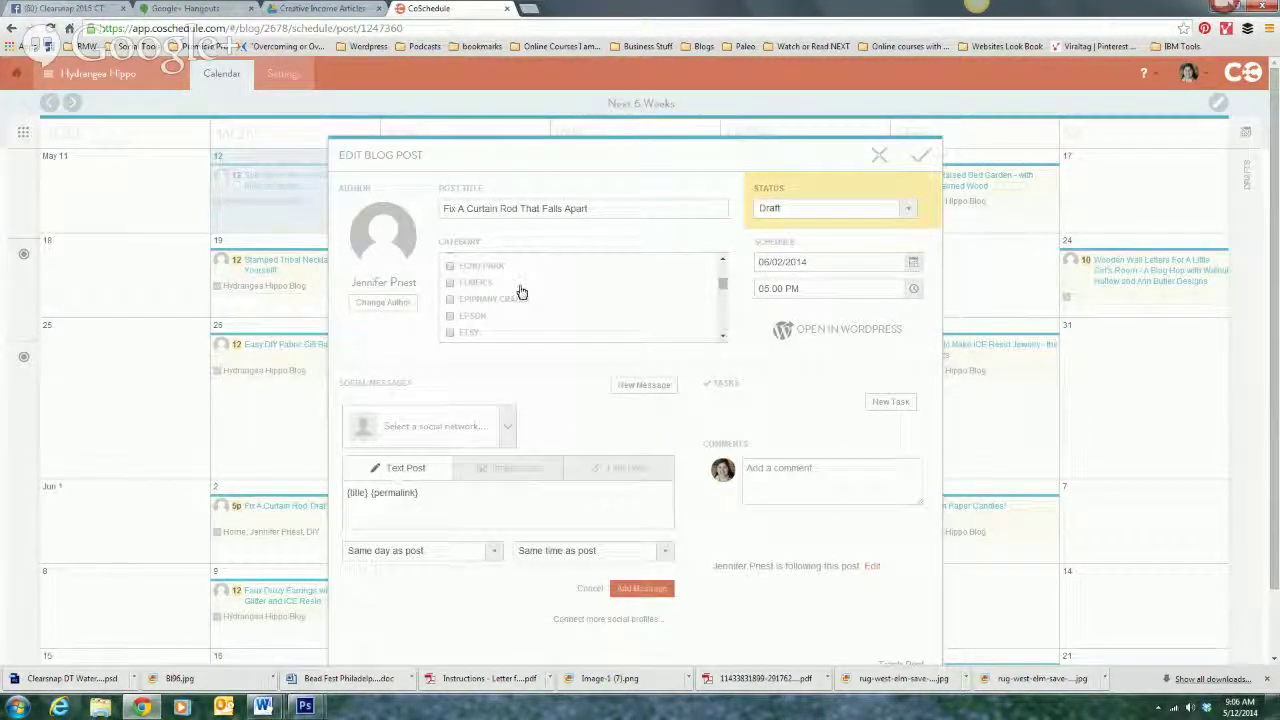
left_click(430, 426)
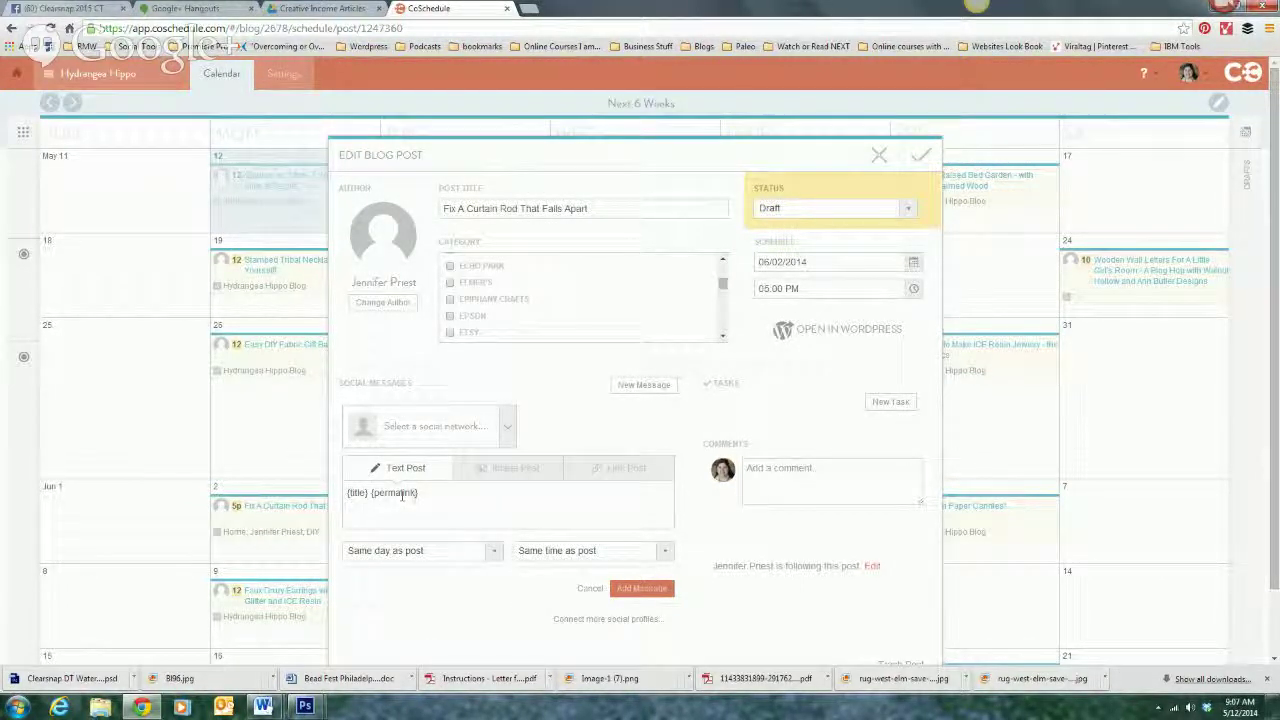
left_click(507, 427)
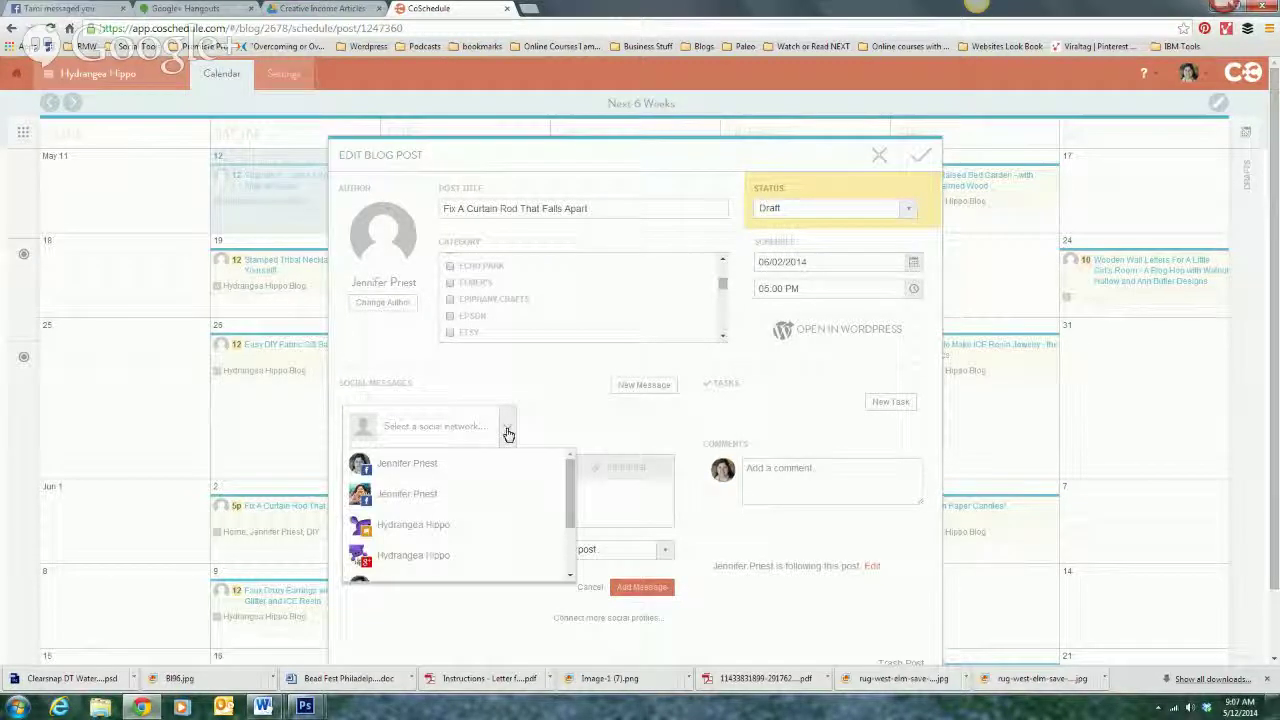
left_click(415, 465)
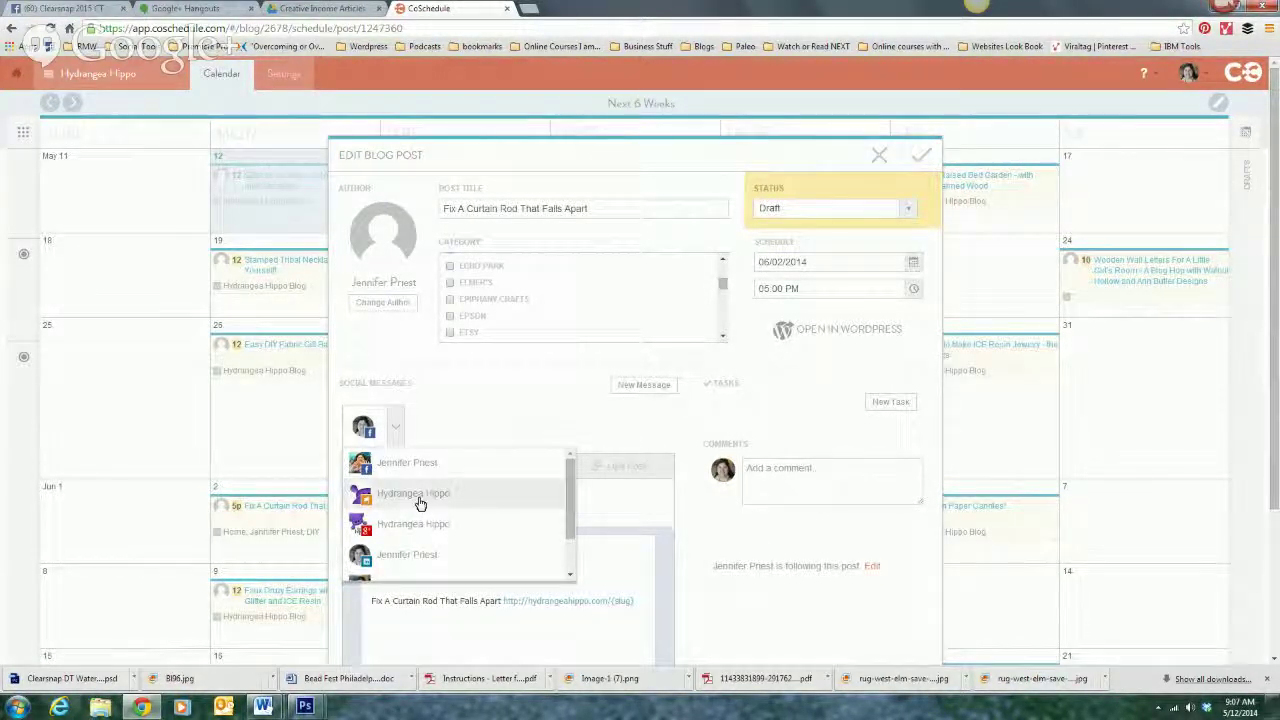
left_click(420, 495)
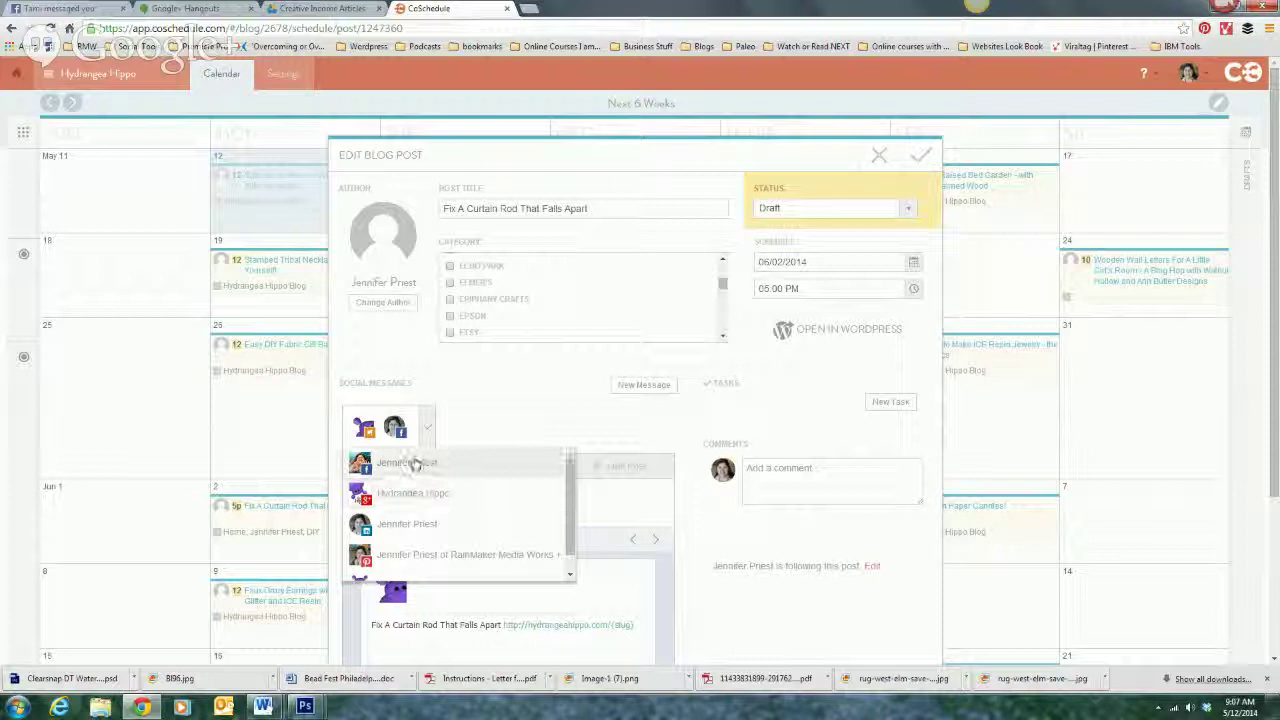
left_click(414, 462)
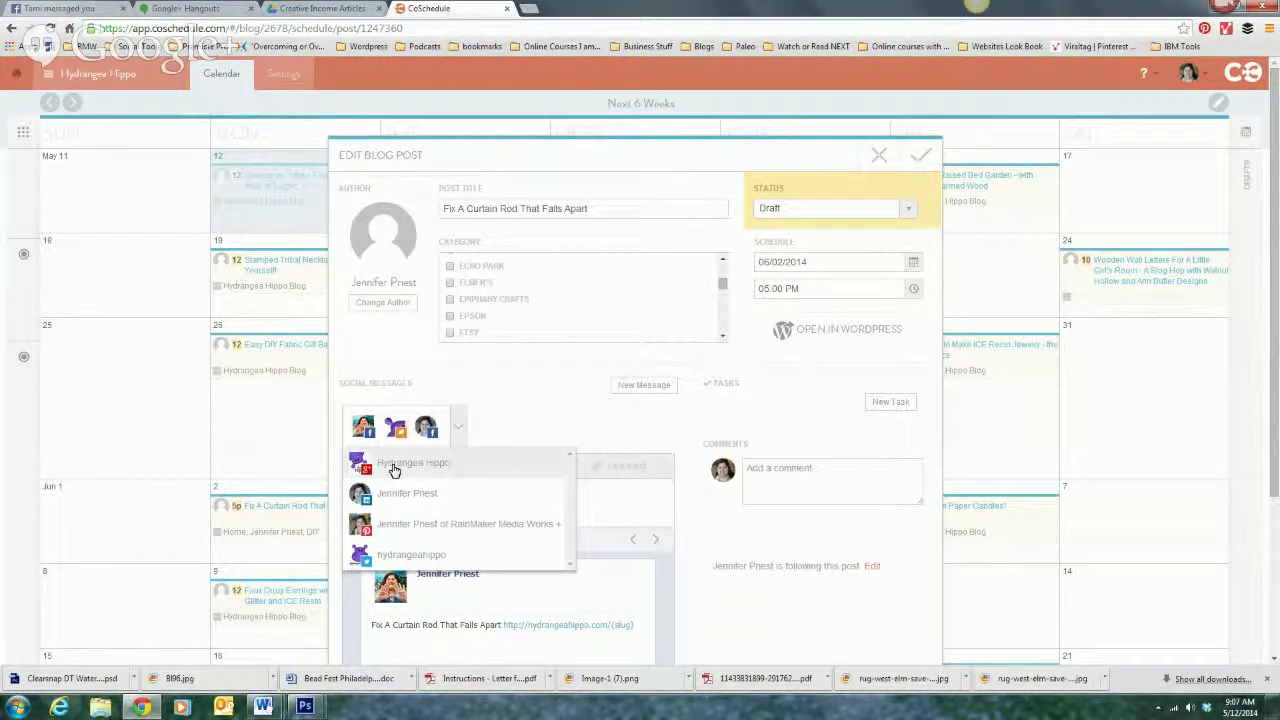
left_click(394, 466)
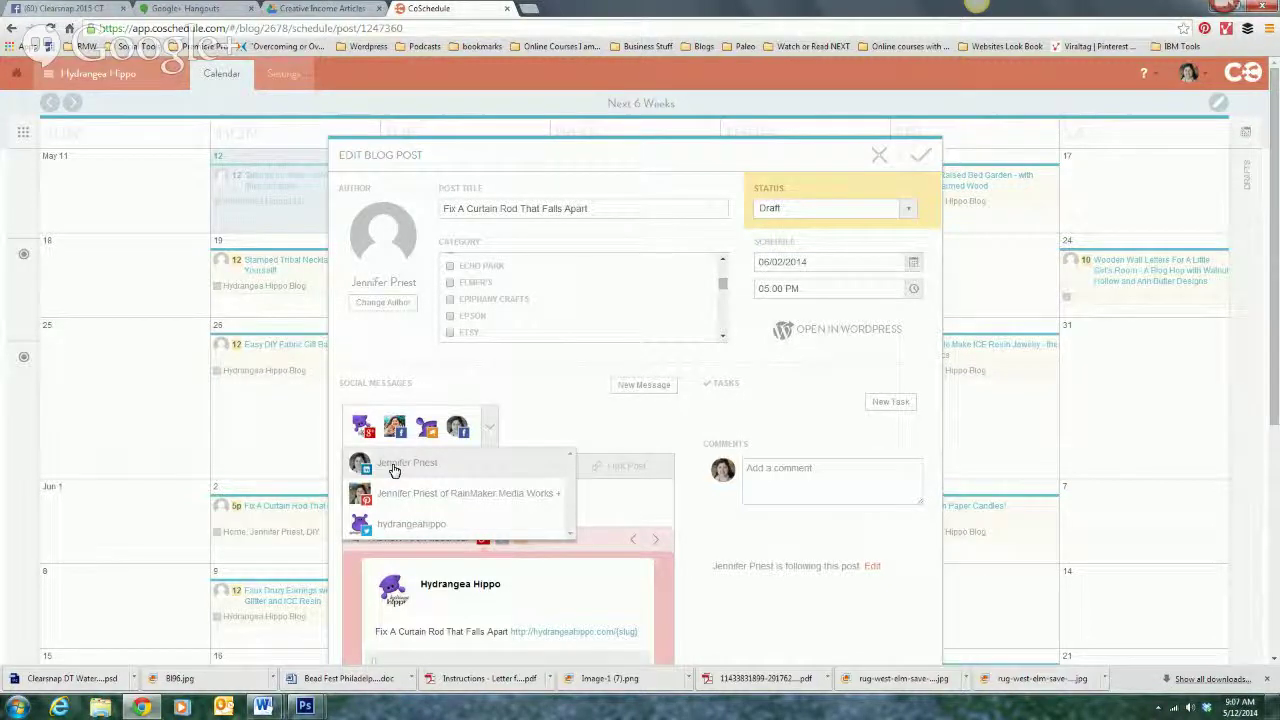
left_click(394, 466)
left_click(394, 466)
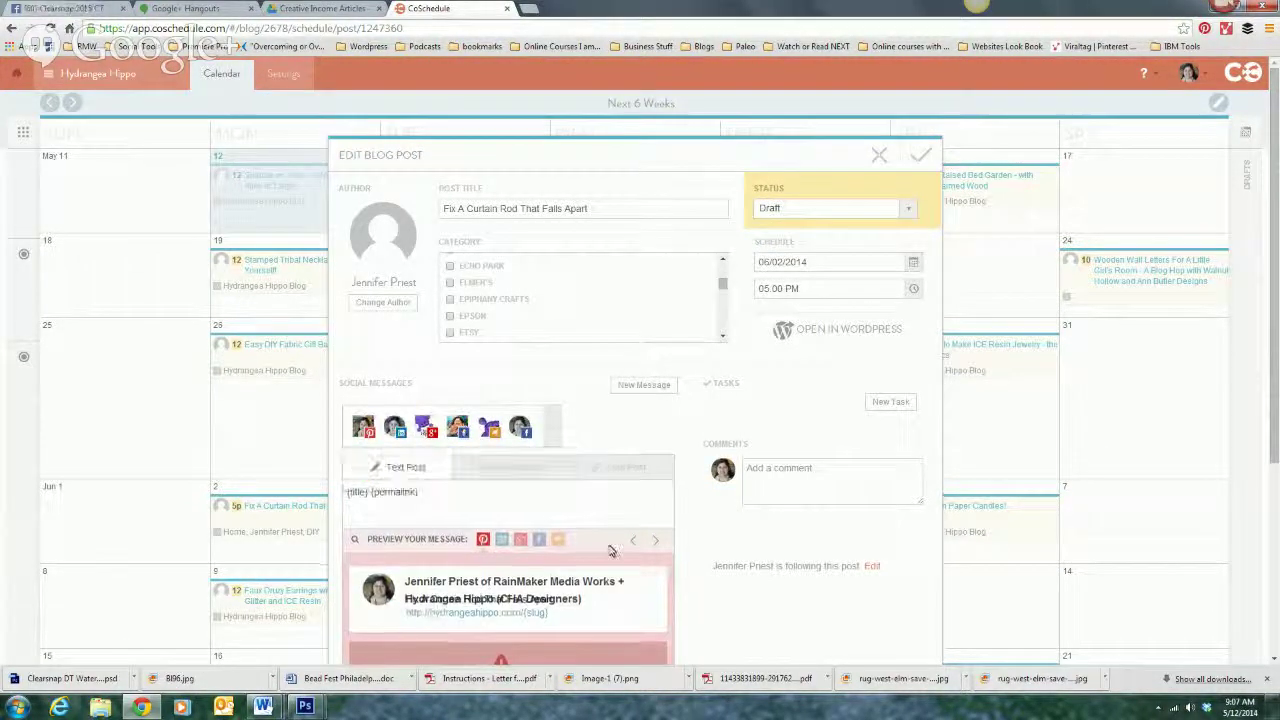
Step: Attach the RAD pendant photo as an image post, then switch the message to a link post
scroll(615, 553, "down", 2)
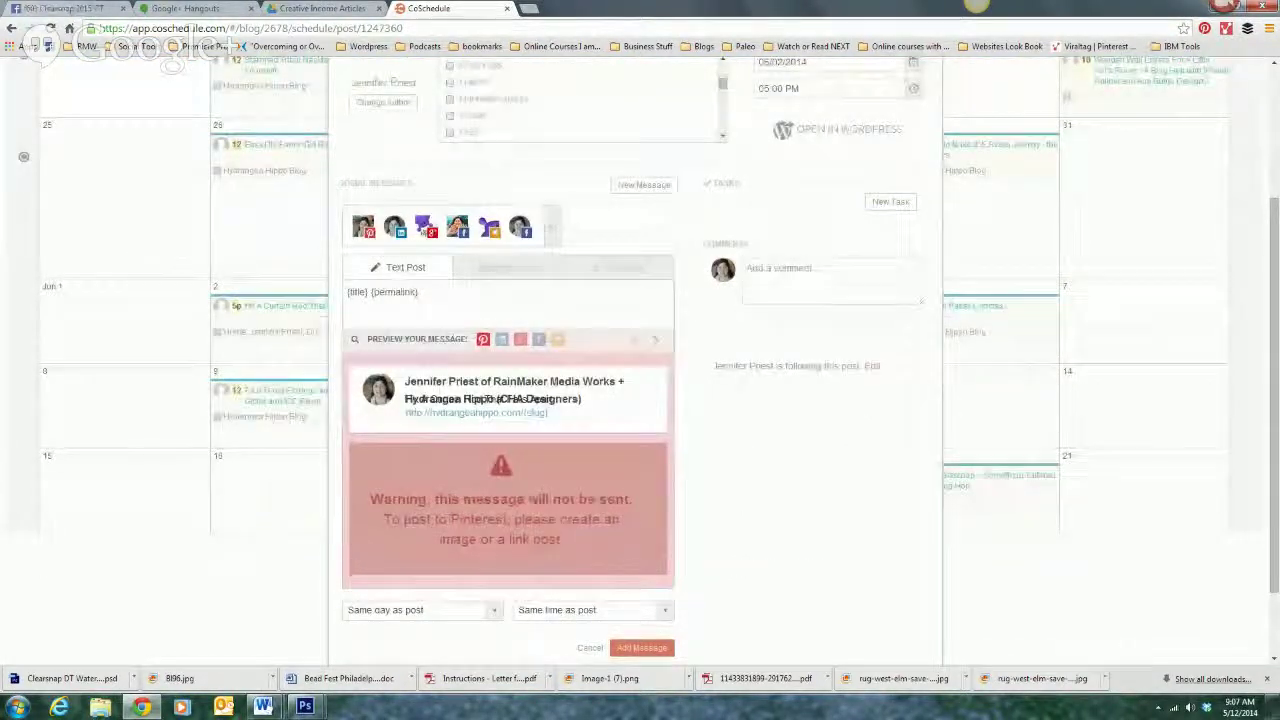
left_click(521, 277)
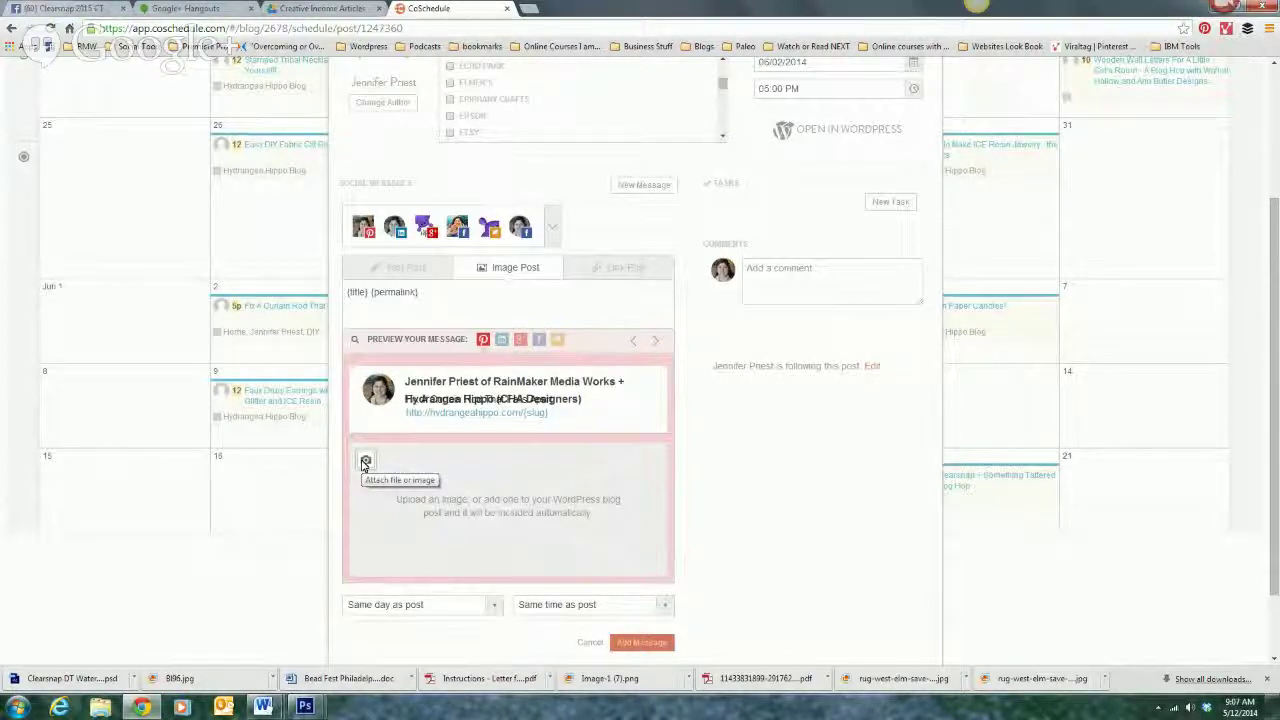
left_click(365, 462)
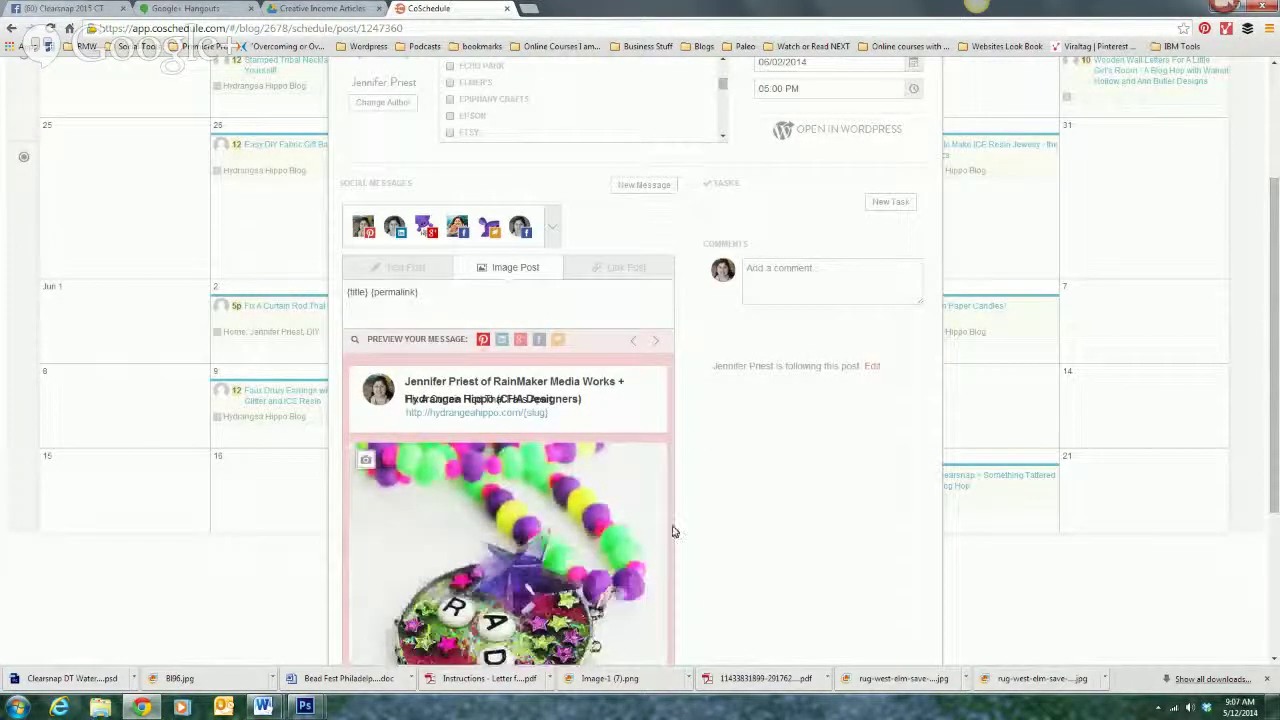
scroll(673, 531, "down", 1)
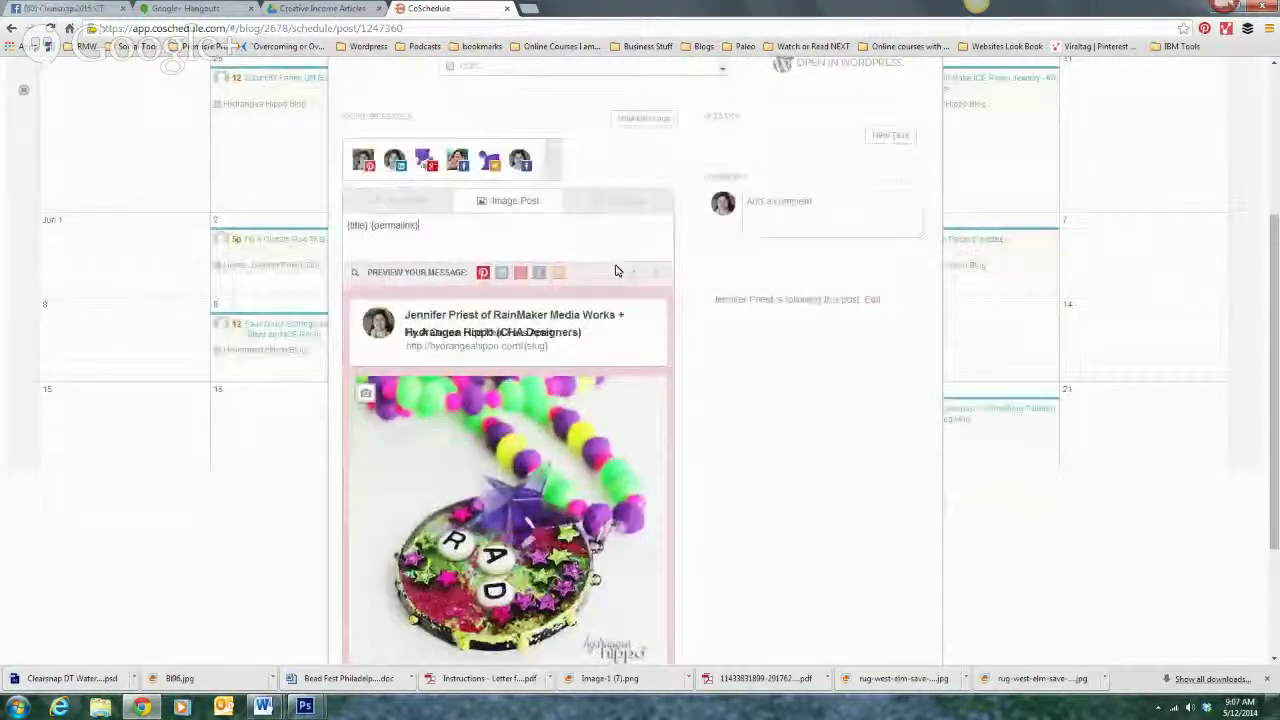
left_click(601, 205)
Step: Add the curtain-rod teaser ending 'check out how on this blog' and move {permalink} to the end
scroll(600, 467, "down", 3)
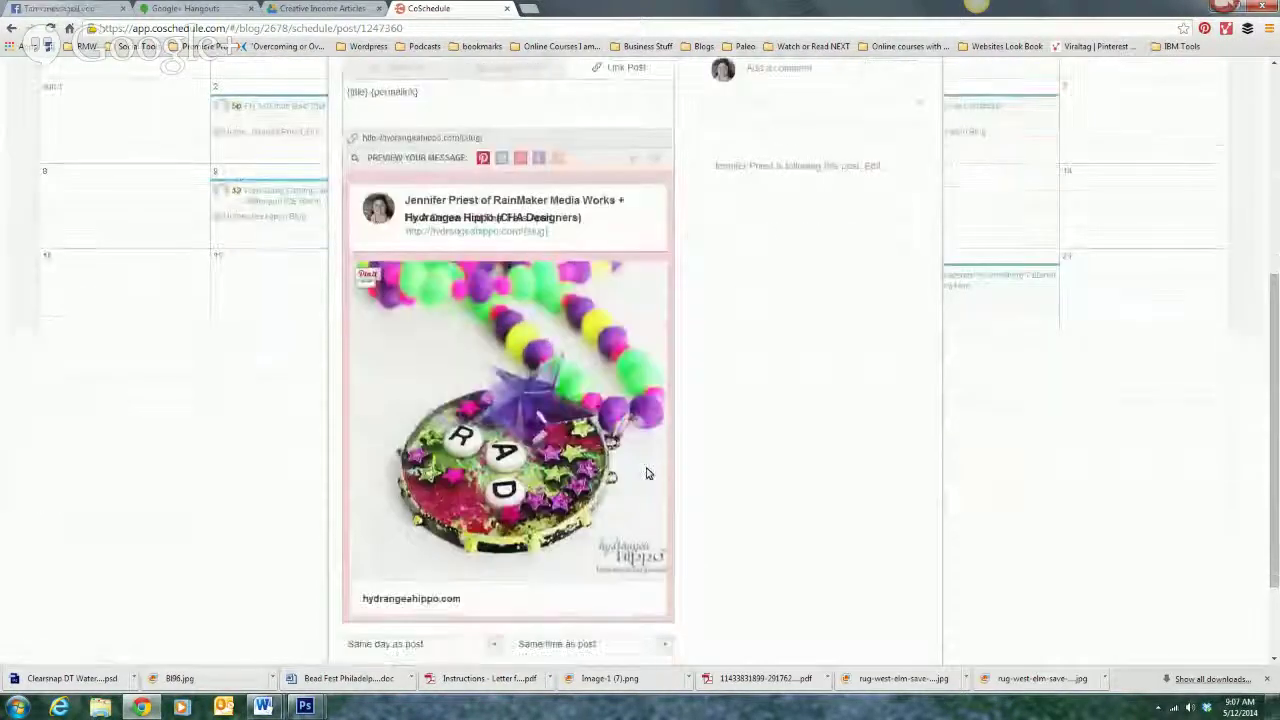
scroll(611, 467, "up", 2)
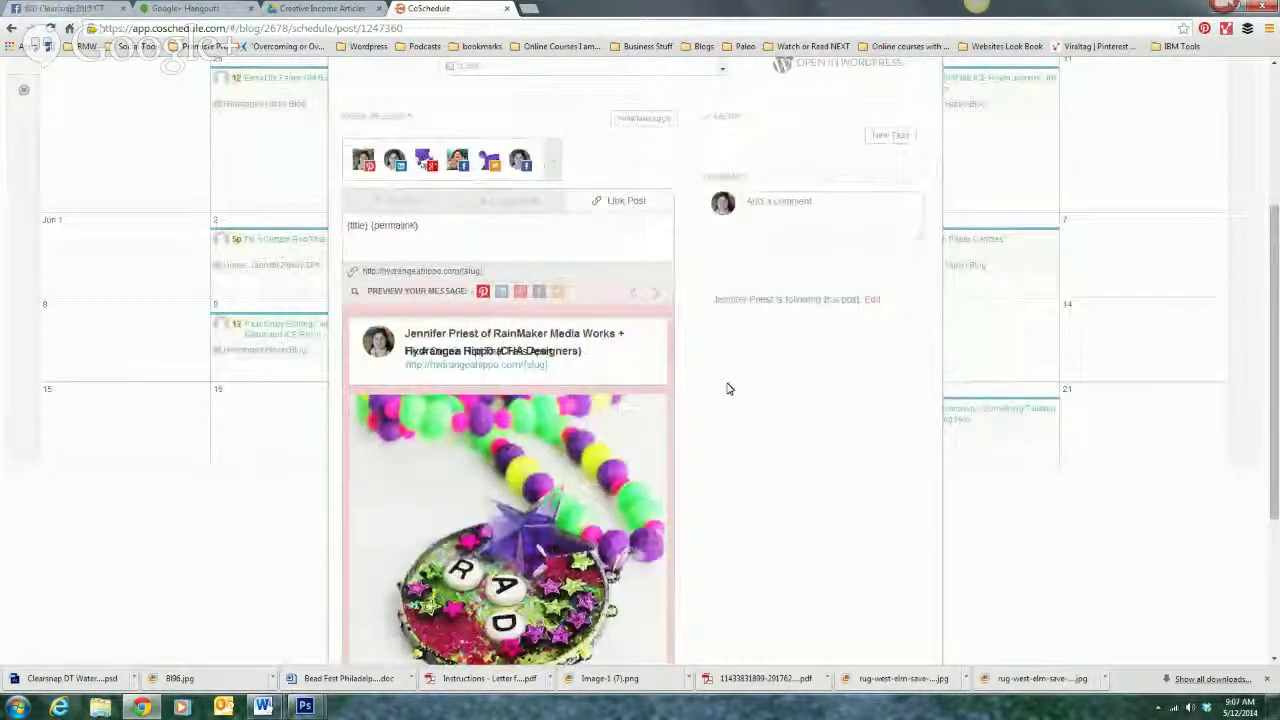
type("Fi")
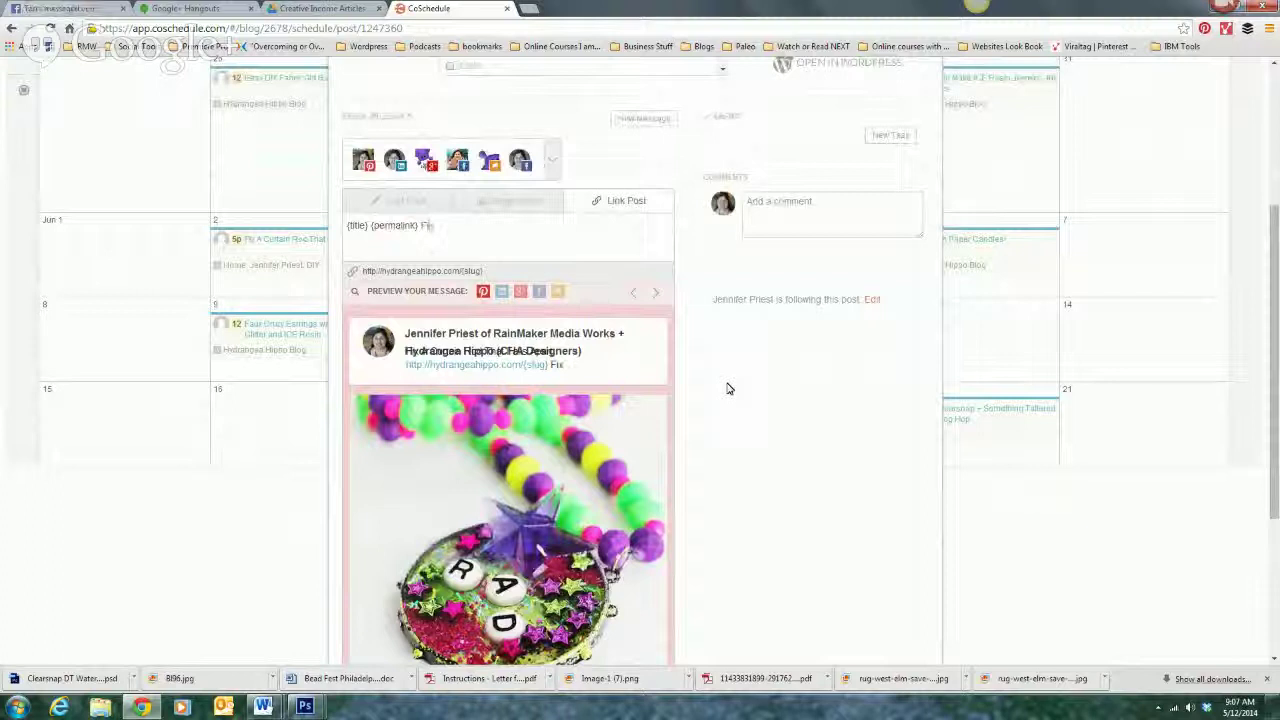
type("xed")
type("he mo")
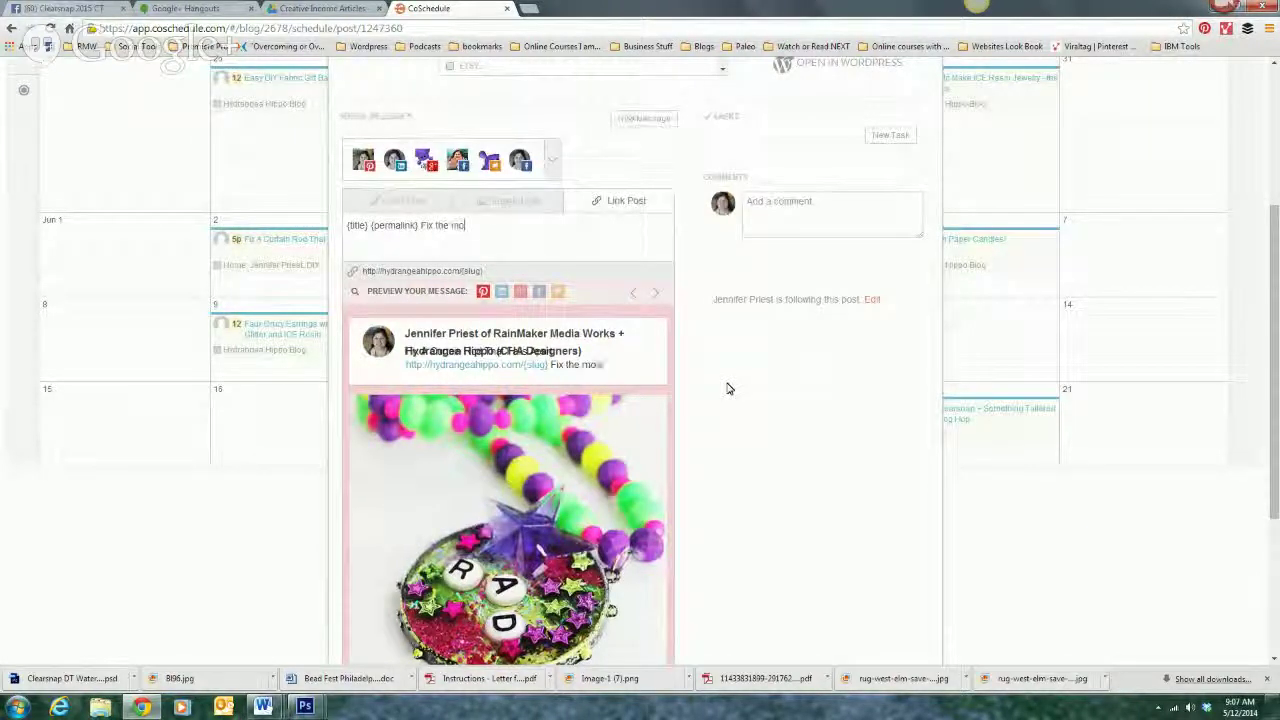
type("st annoying porblem with your")
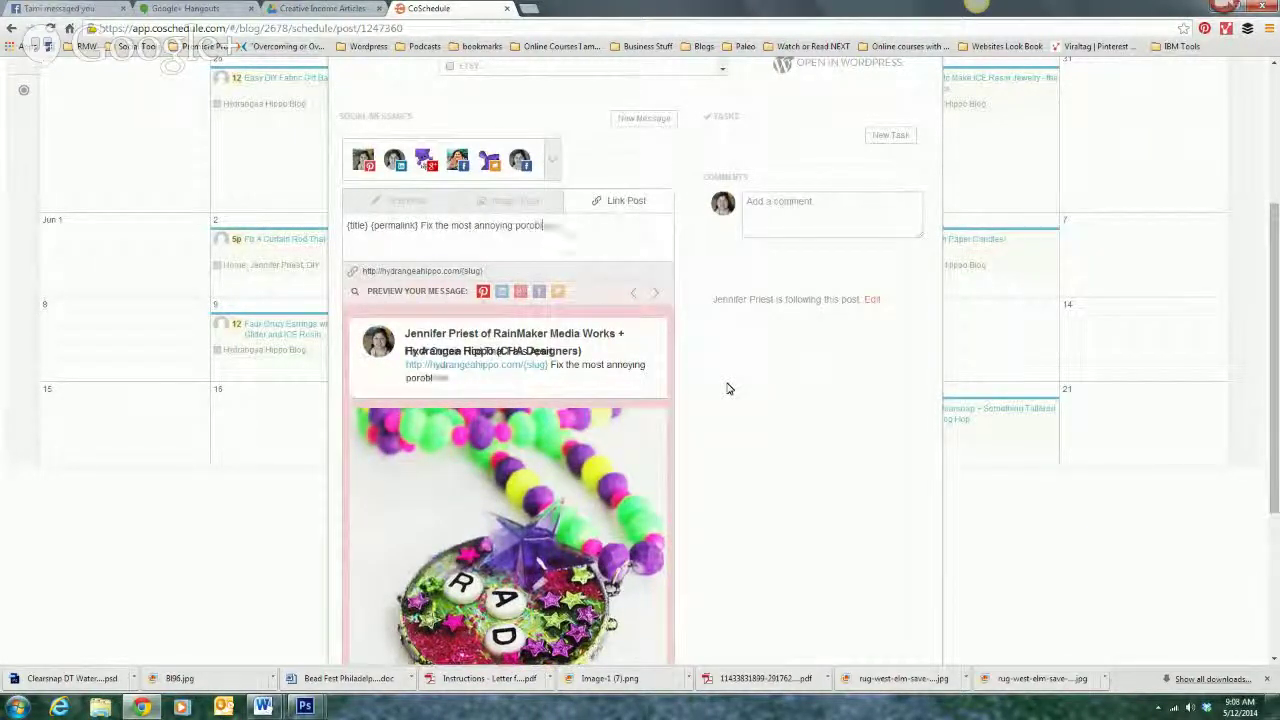
type(" curta")
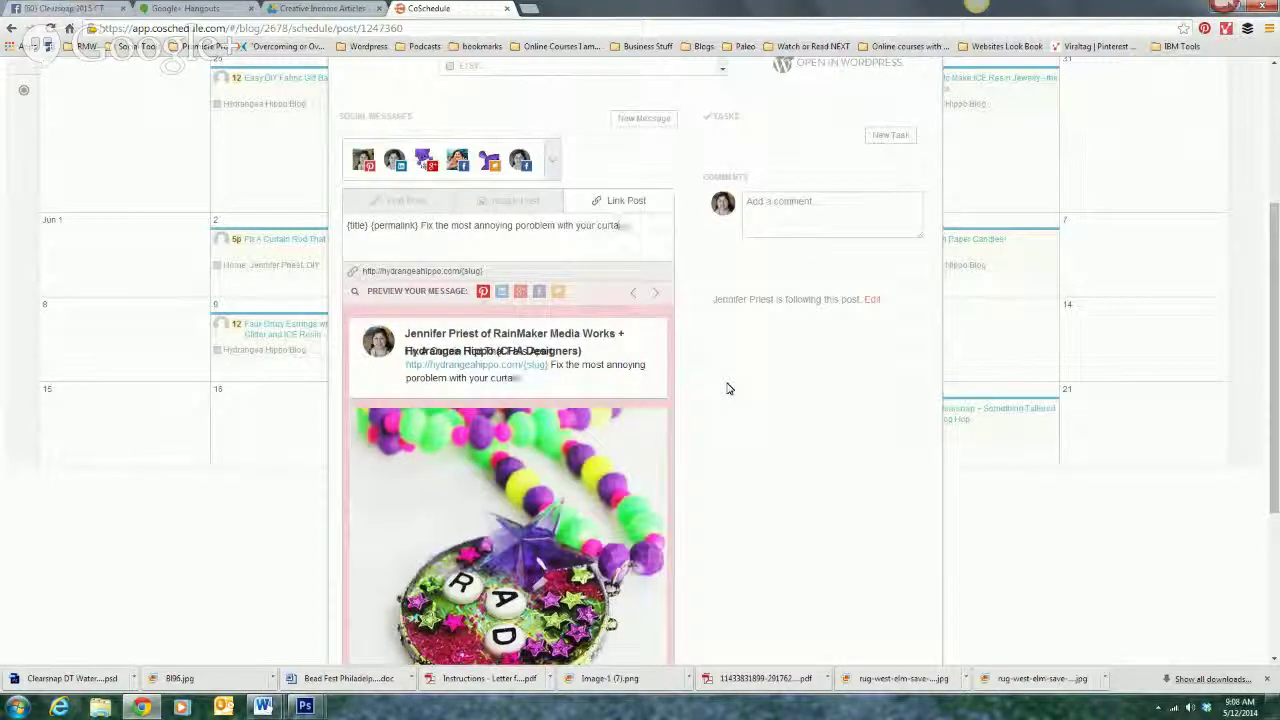
type("in rod")
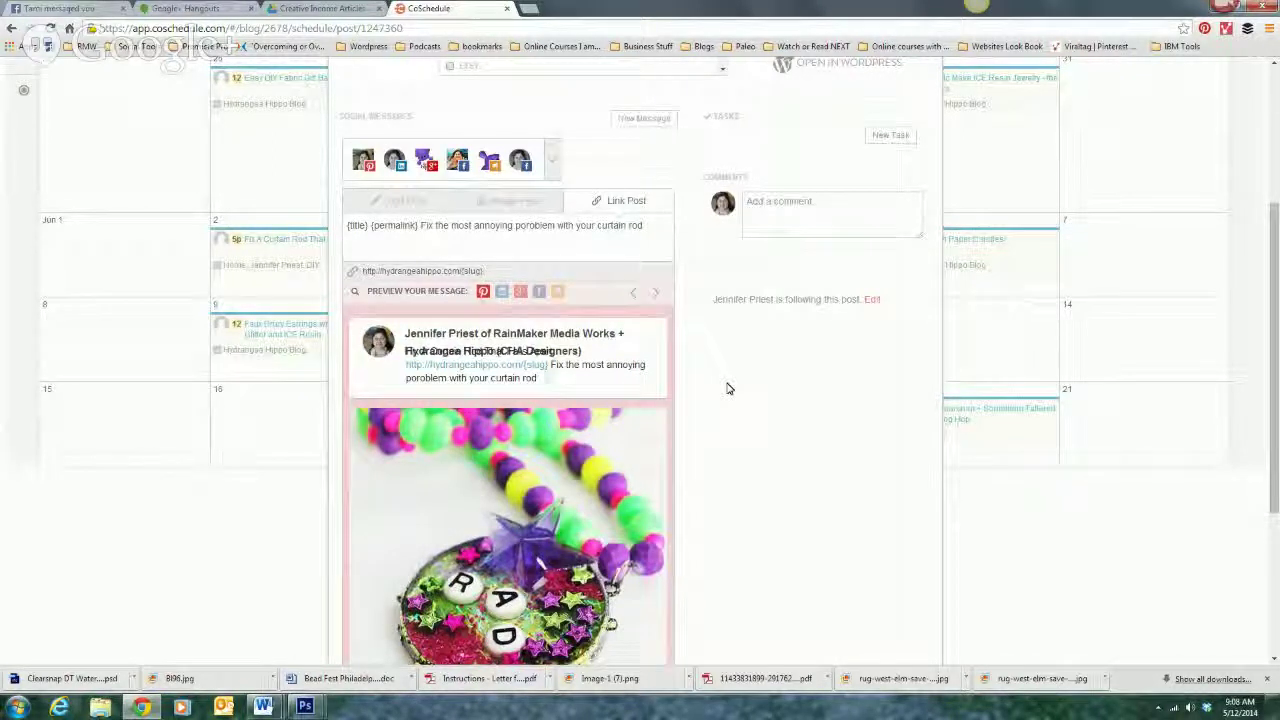
type(" - check out how on this ")
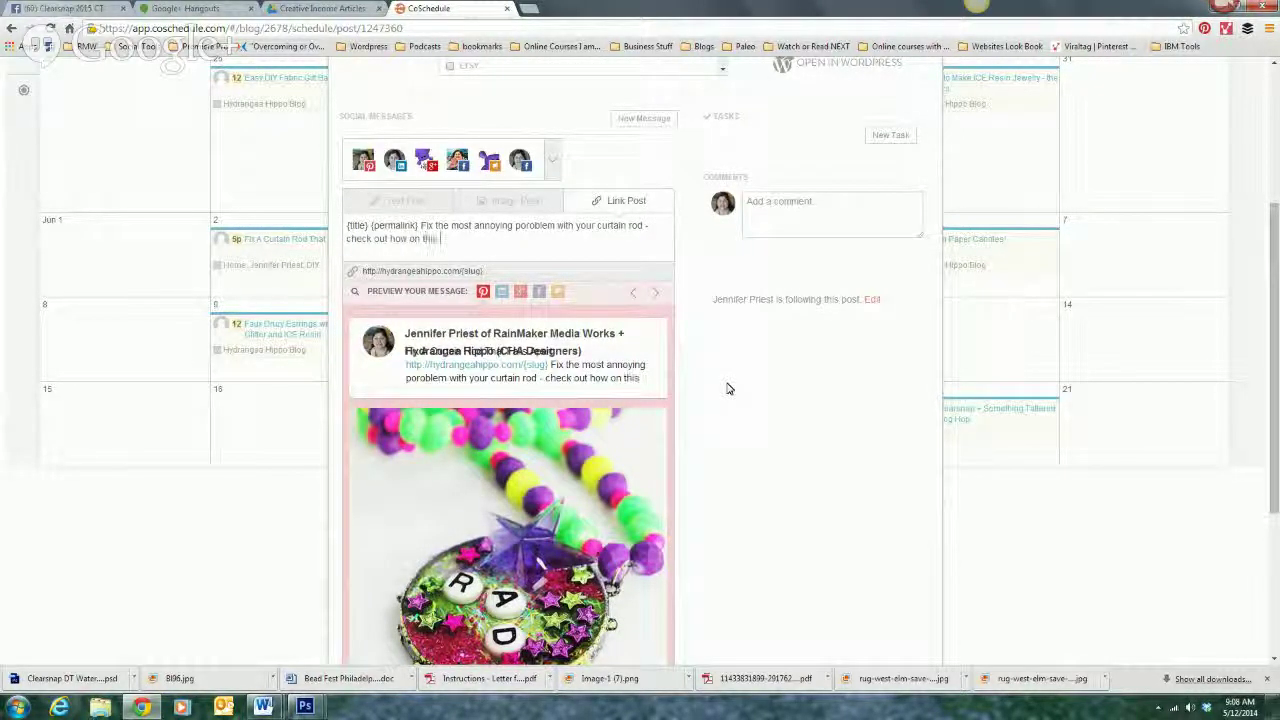
type("blog post")
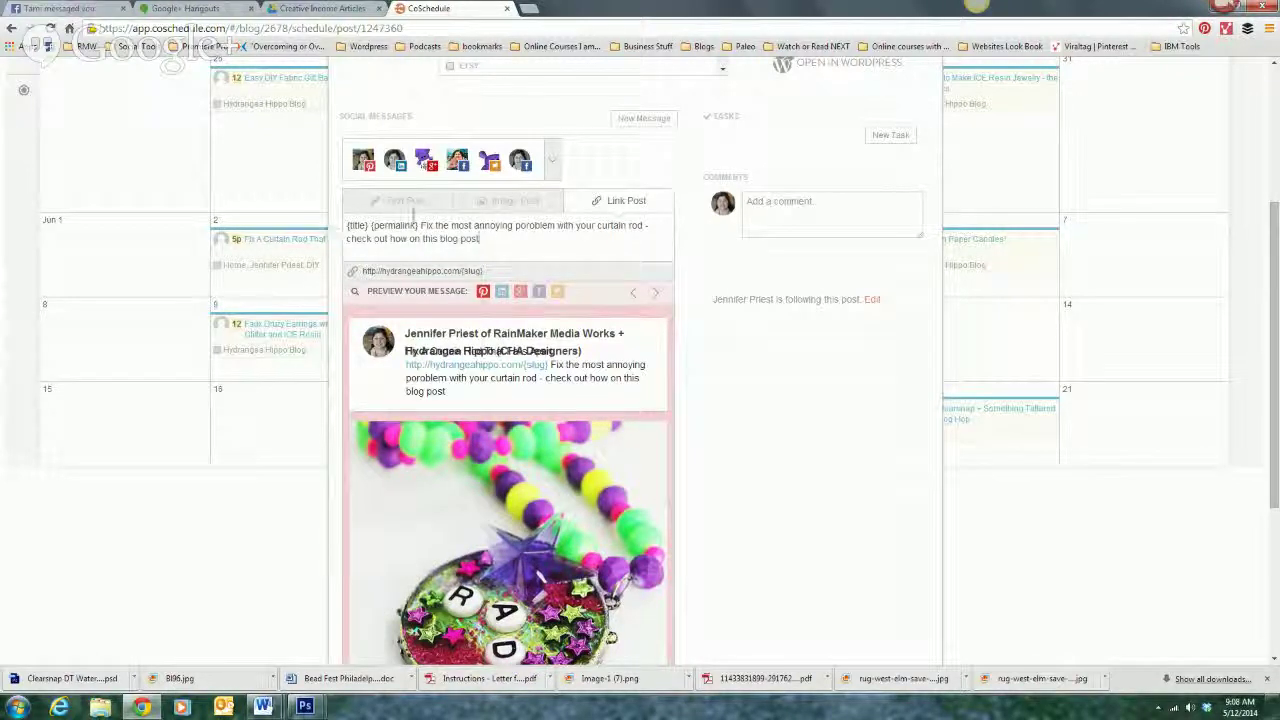
left_click_drag(421, 224, 370, 225)
key("ctrl+c")
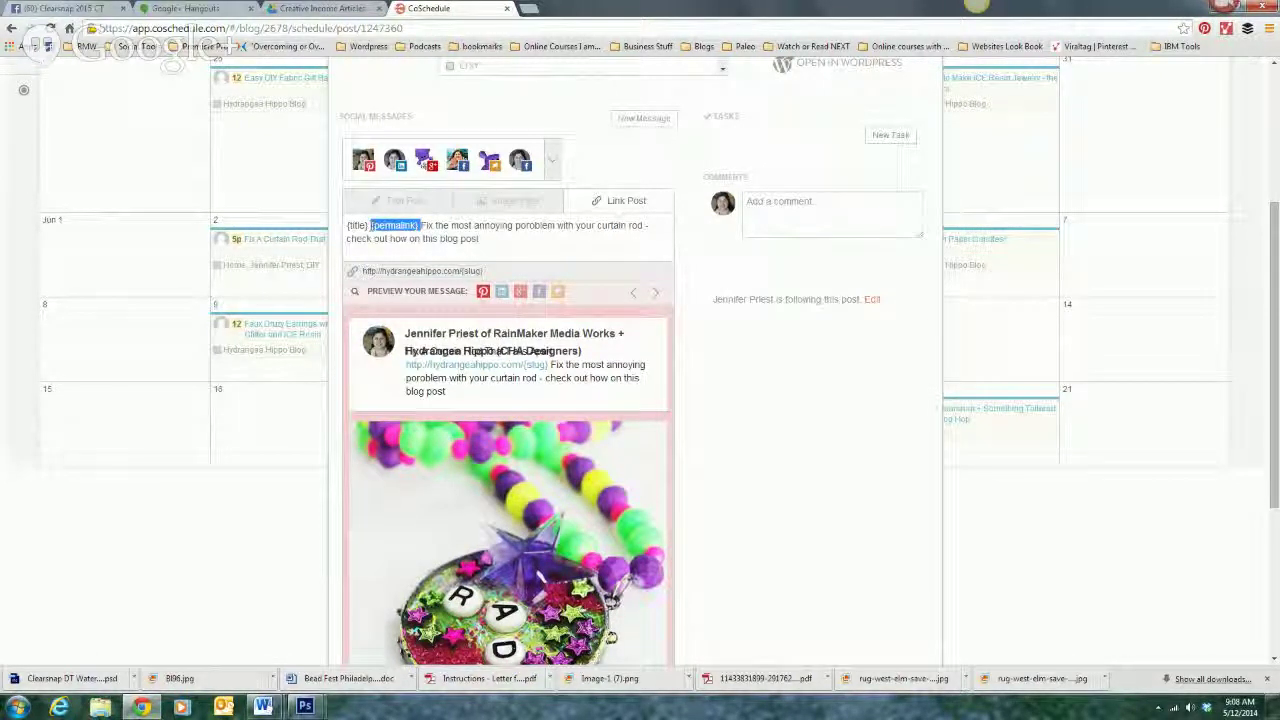
key("BackSpace")
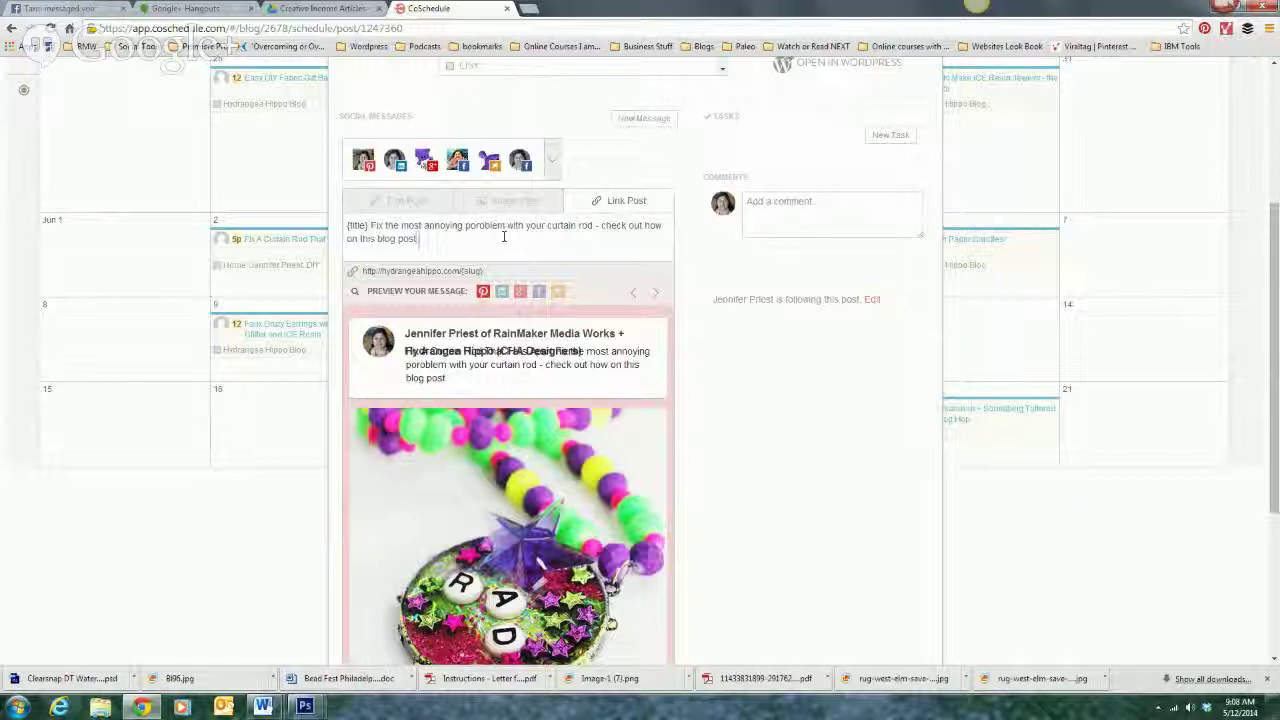
key("ctrl+v")
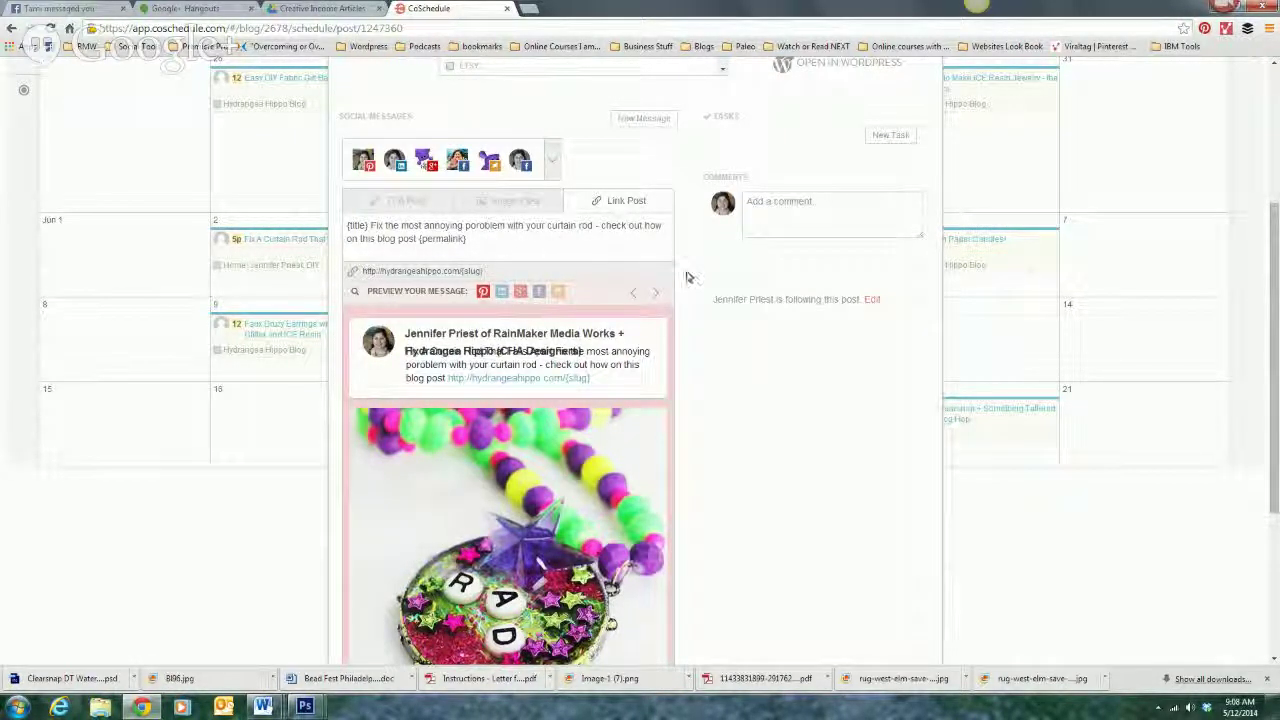
Step: Review the send day and time choices and add the message to the post's social messages
scroll(711, 360, "down", 3)
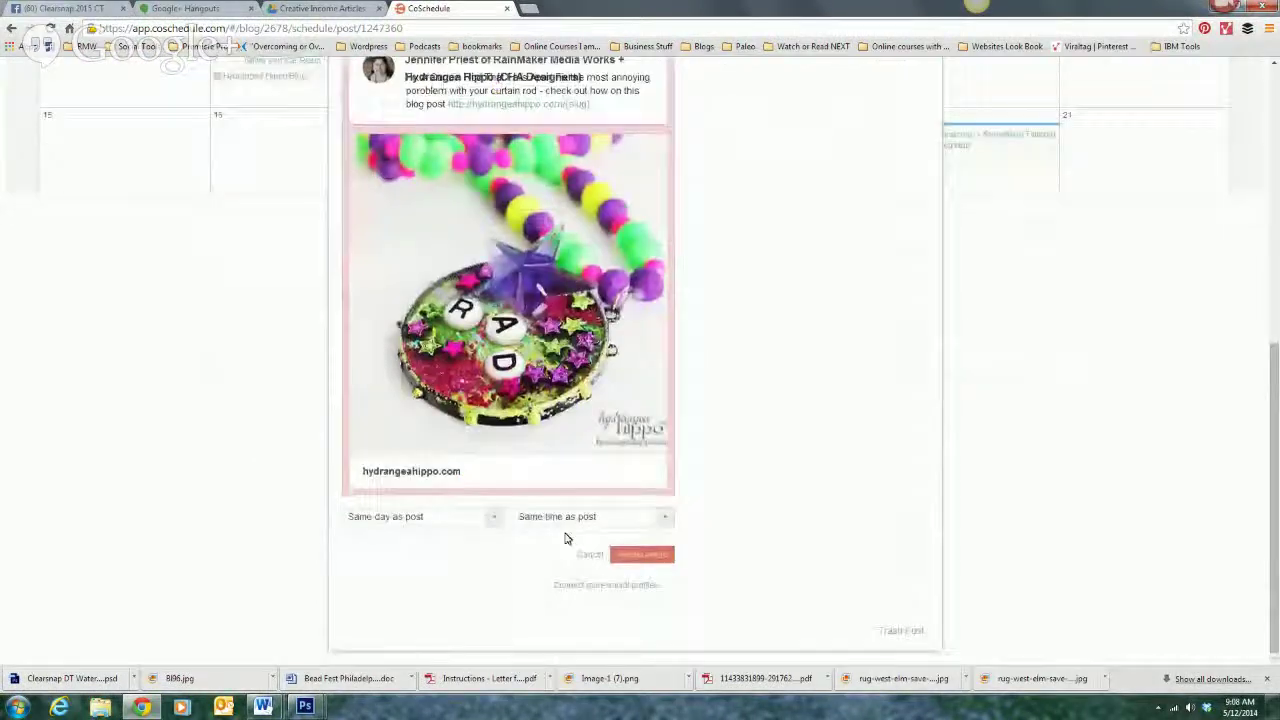
left_click(500, 521)
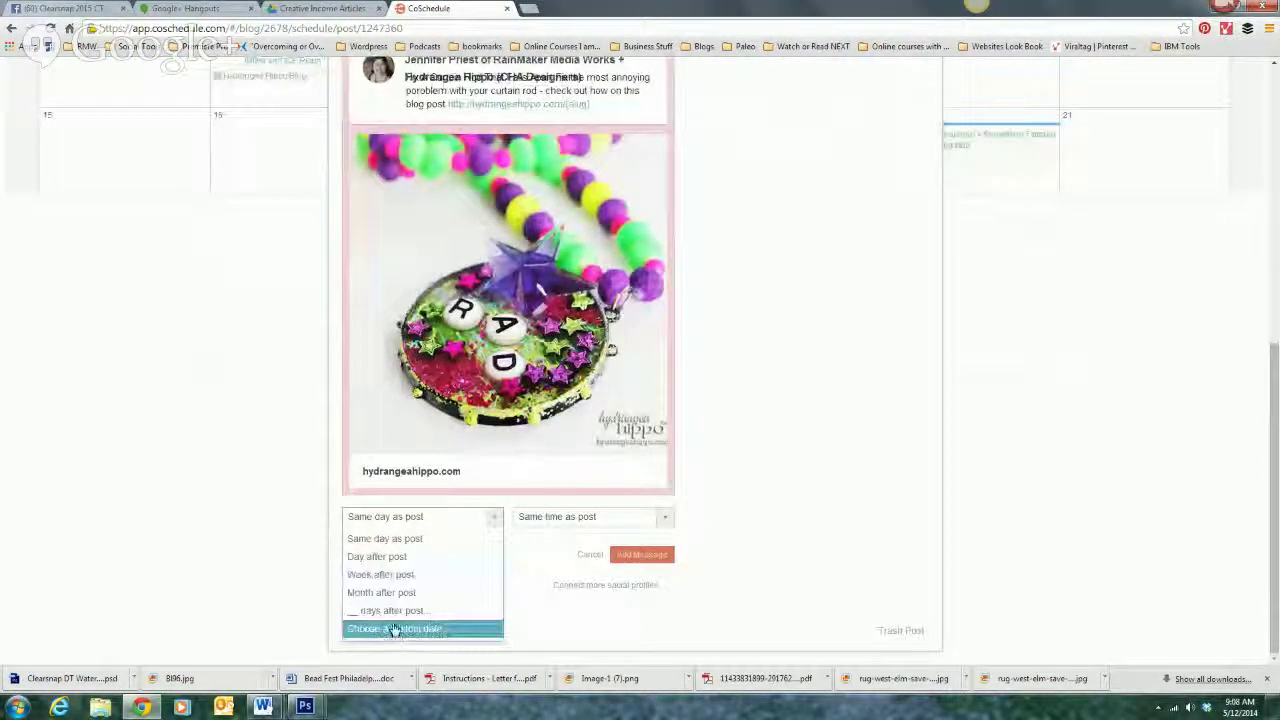
left_click(665, 522)
left_click(665, 522)
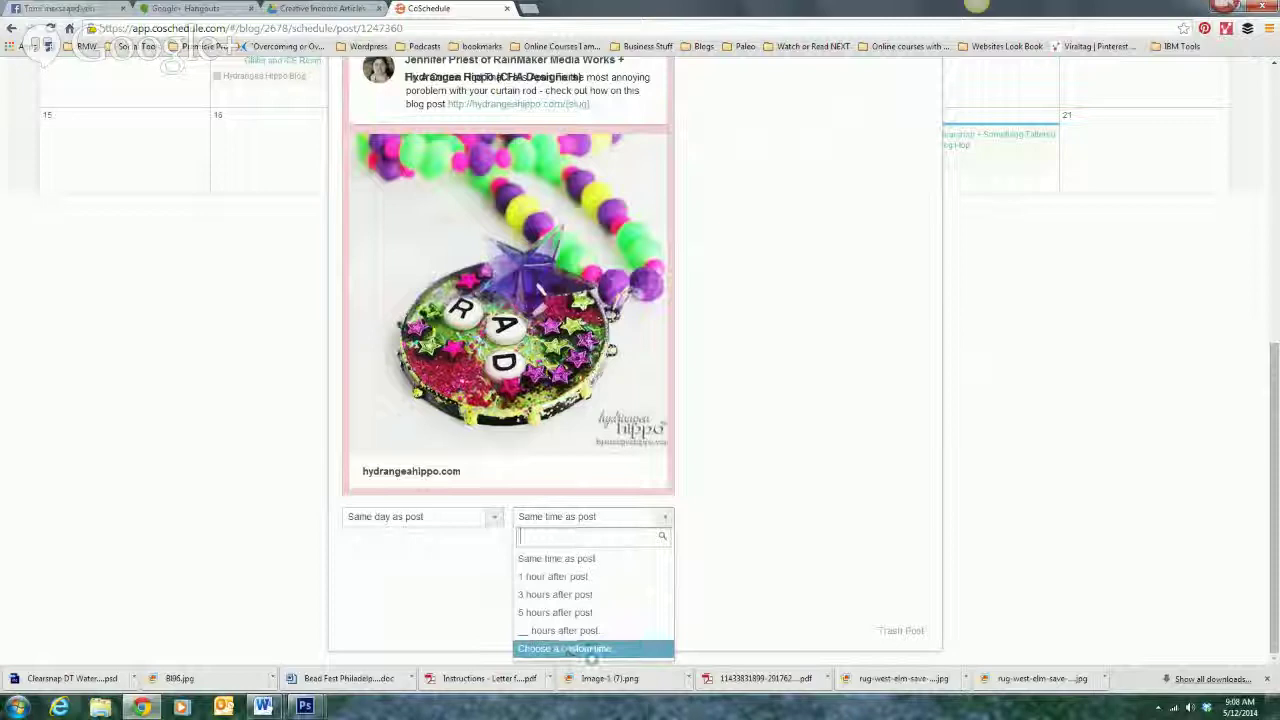
left_click(568, 649)
left_click(638, 552)
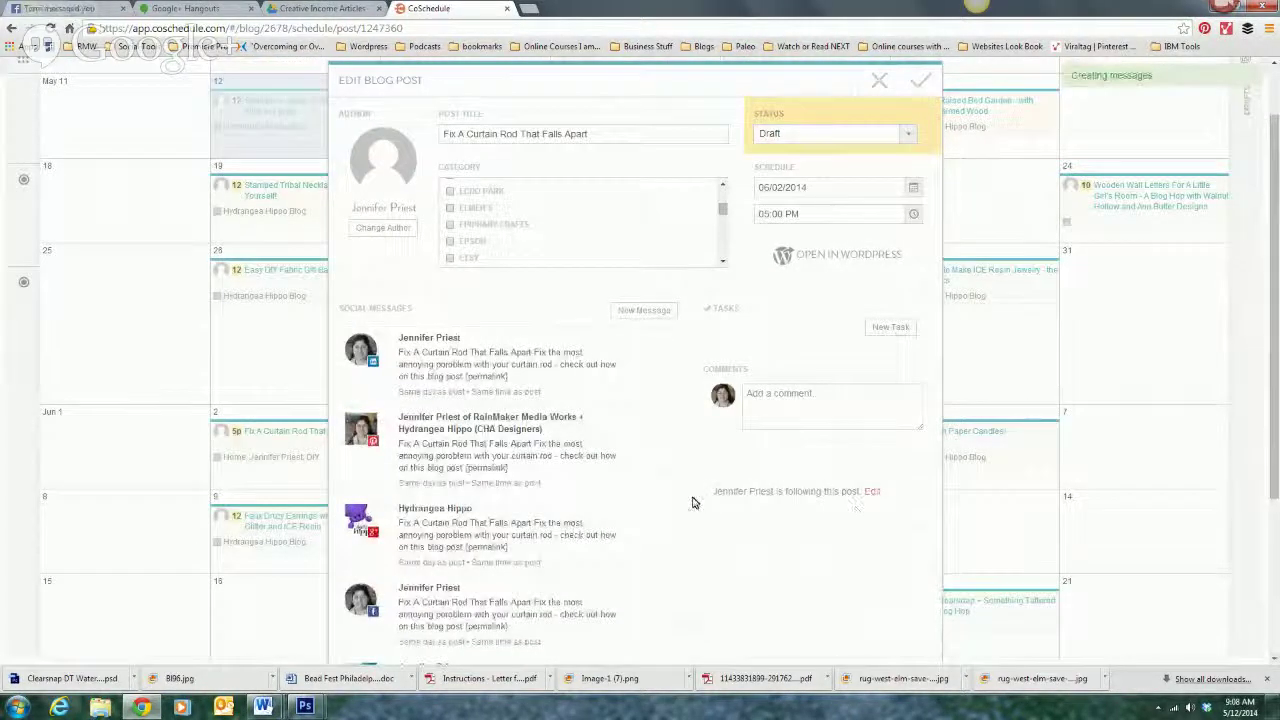
scroll(691, 502, "down", 3)
scroll(691, 502, "up", 5)
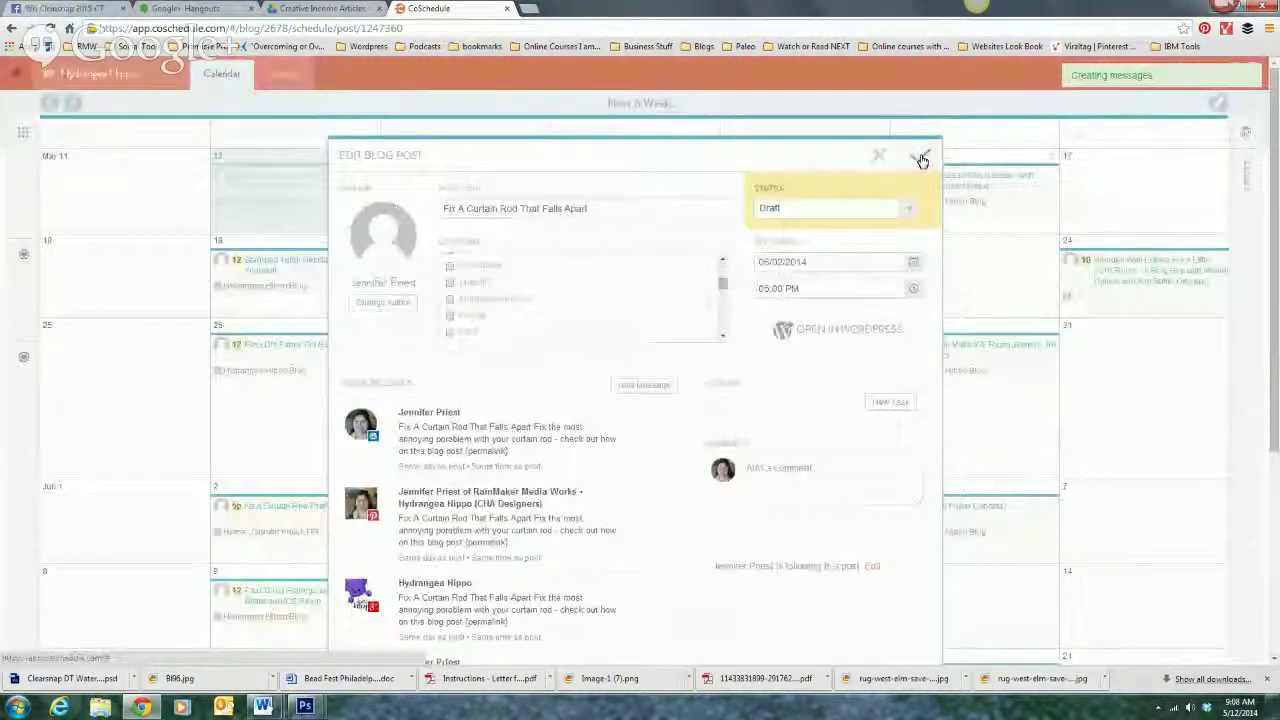
Step: Save and close the curtain rod post, then reopen it from its June 2 calendar slot
left_click(922, 160)
scroll(433, 557, "down", 1)
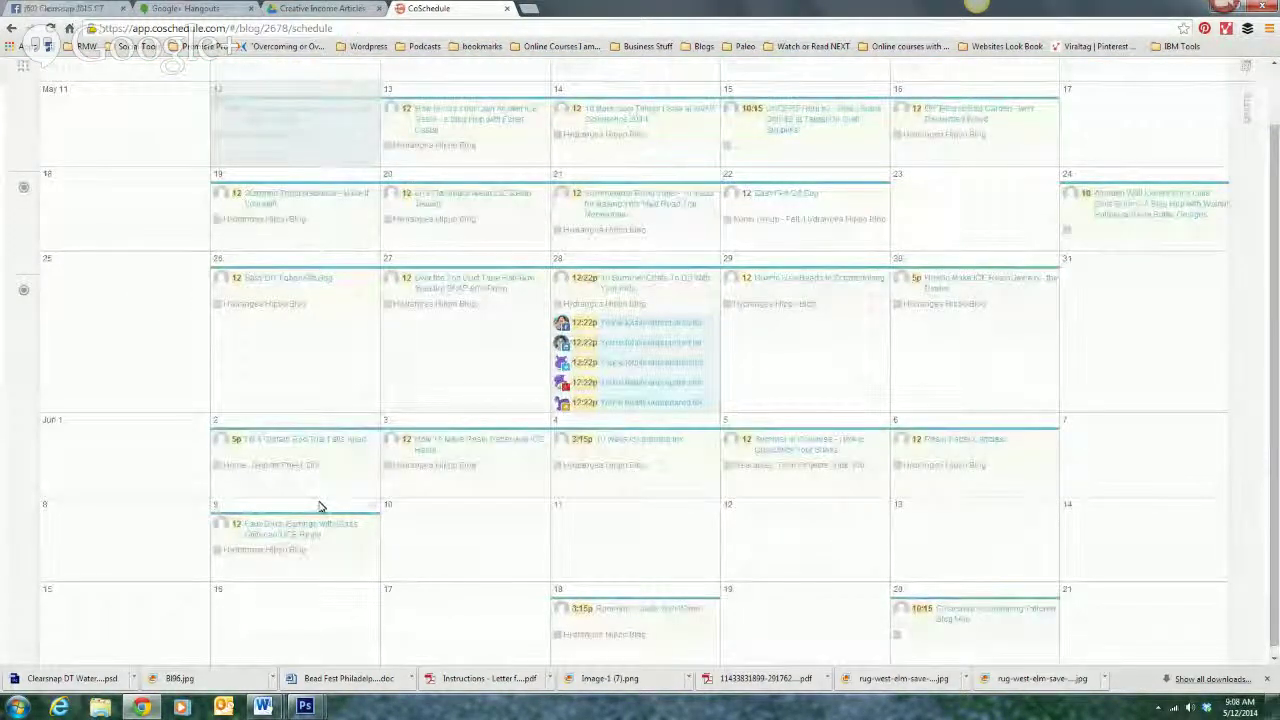
left_click(338, 444)
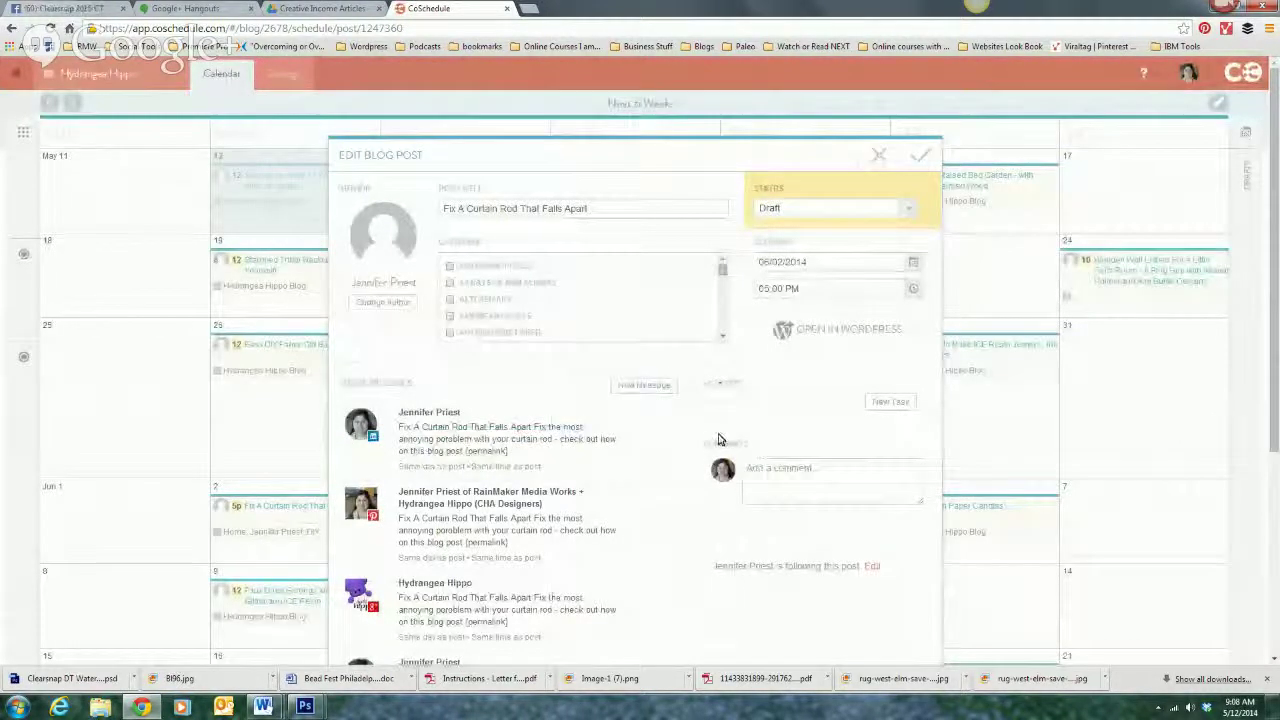
scroll(690, 430, "down", 3)
scroll(690, 435, "up", 3)
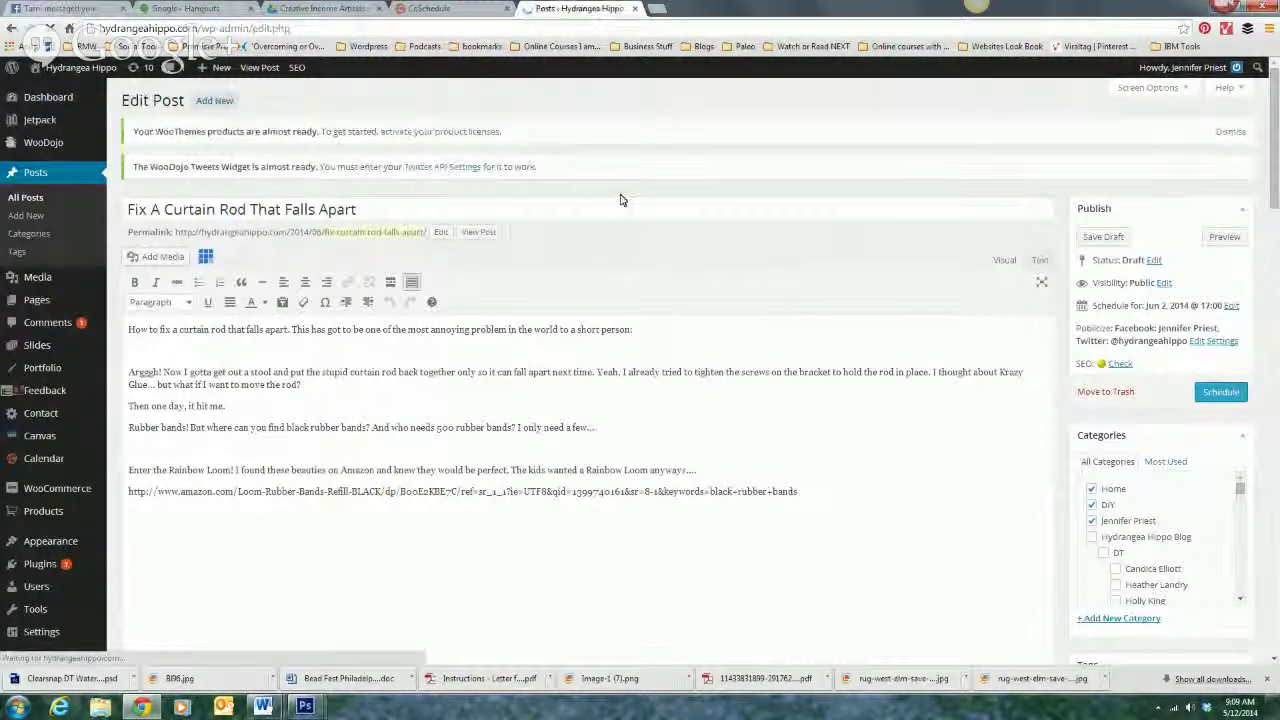
Step: Scroll WordPress's posts list to the curtain rod draft, then return to the CoSchedule editor
scroll(583, 423, "down", 15)
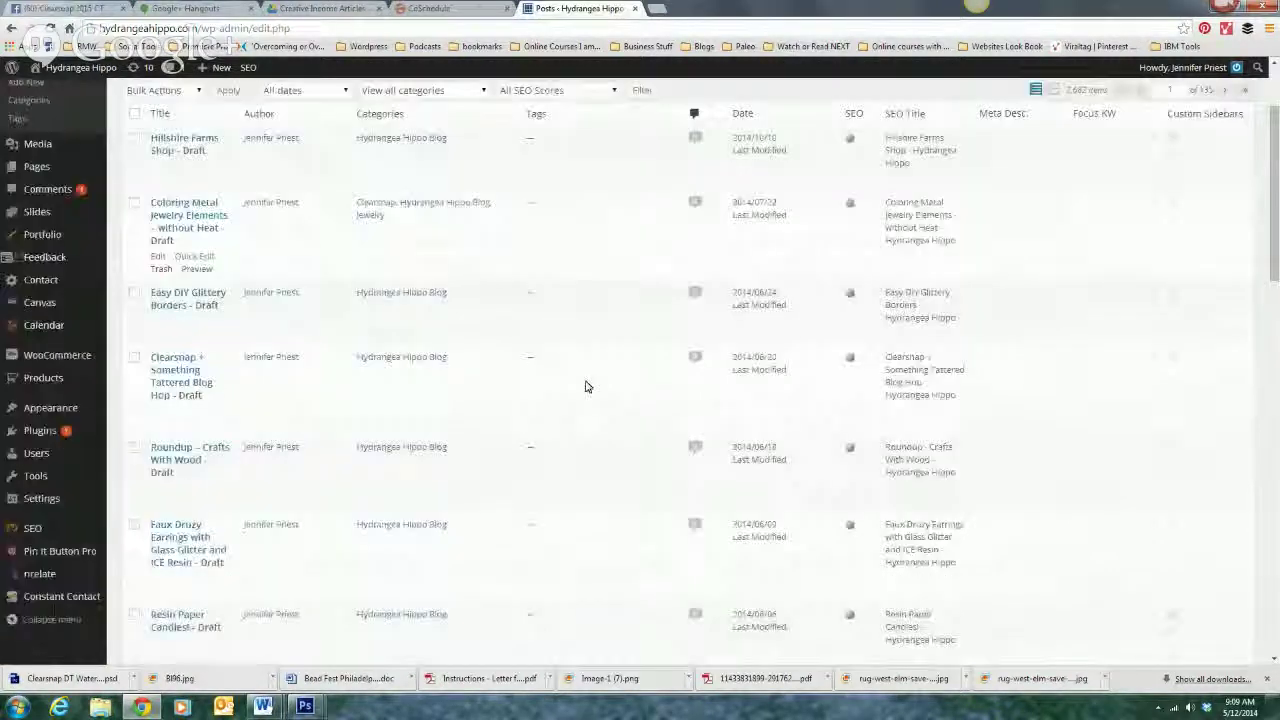
left_click(428, 8)
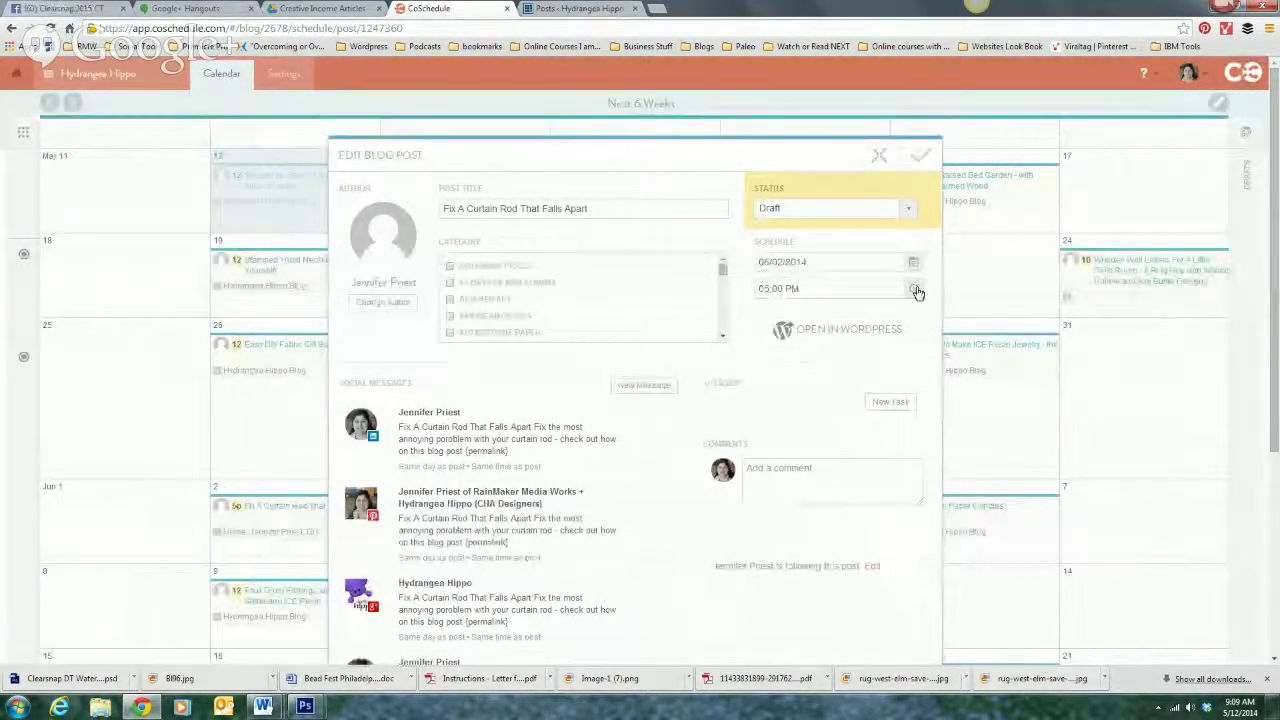
Step: Add a 'Proofread' task assigned to the author, due one day before the post
left_click(888, 403)
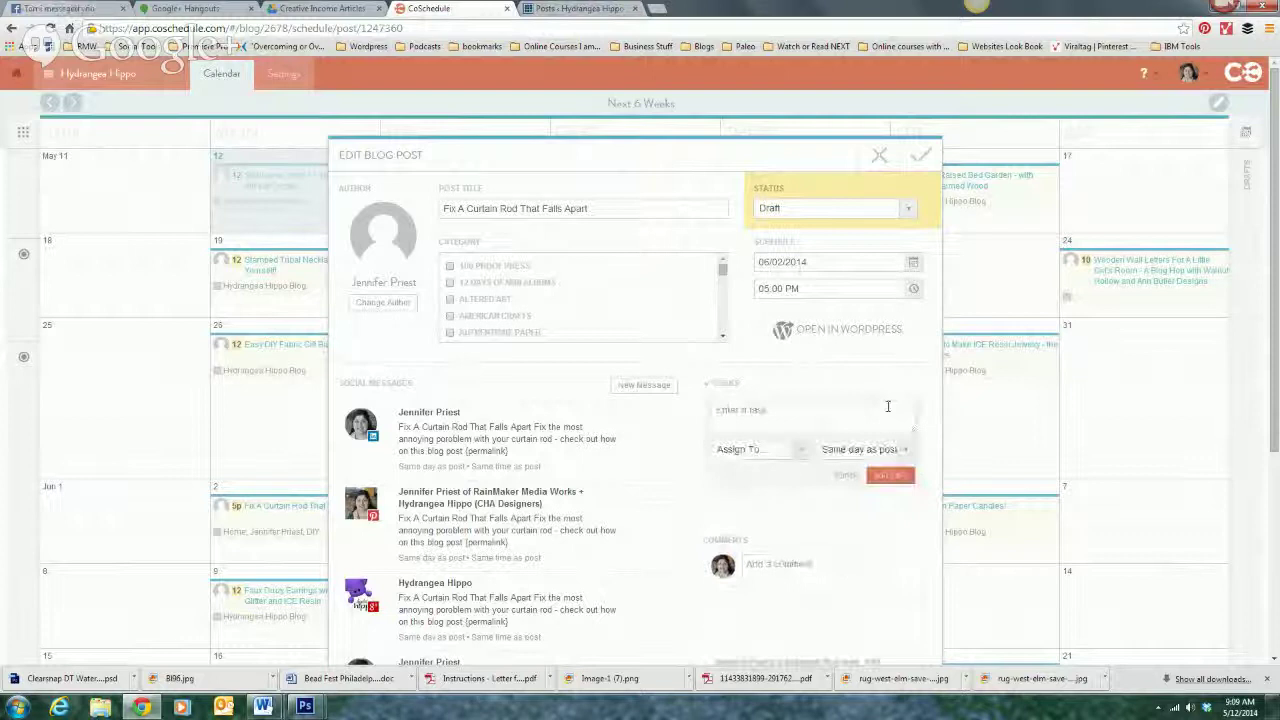
left_click(855, 418)
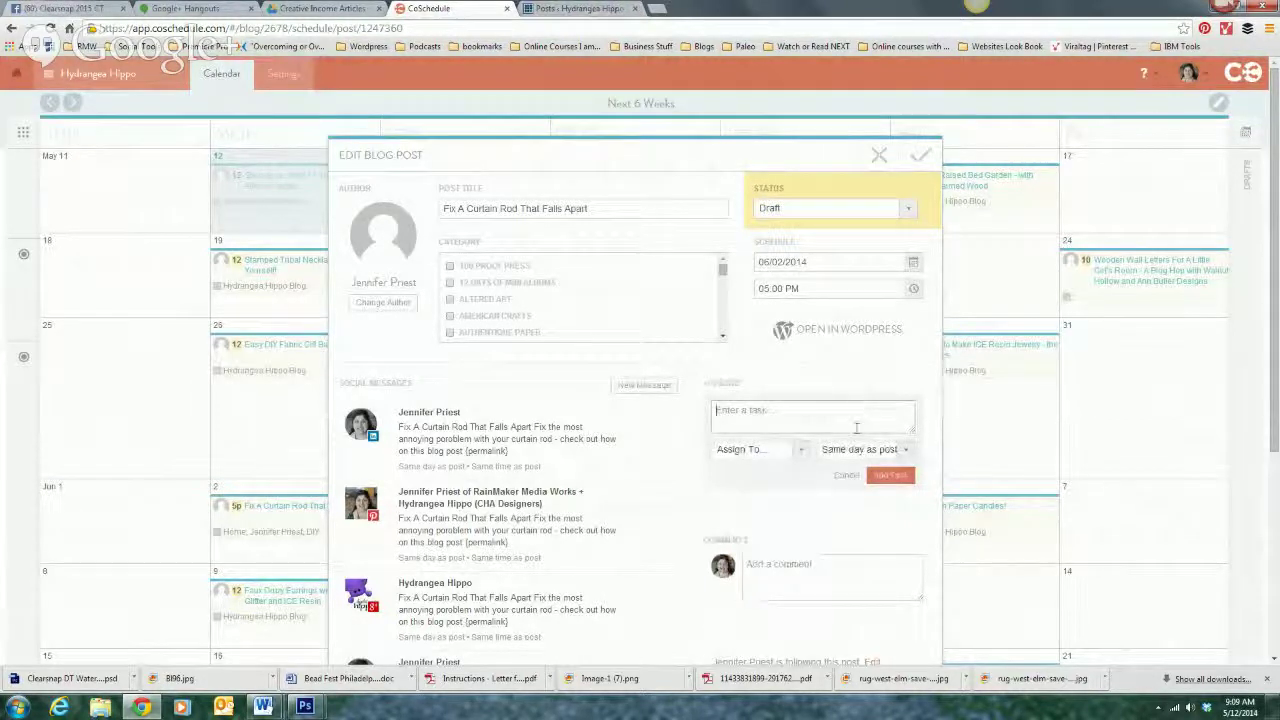
left_click(800, 449)
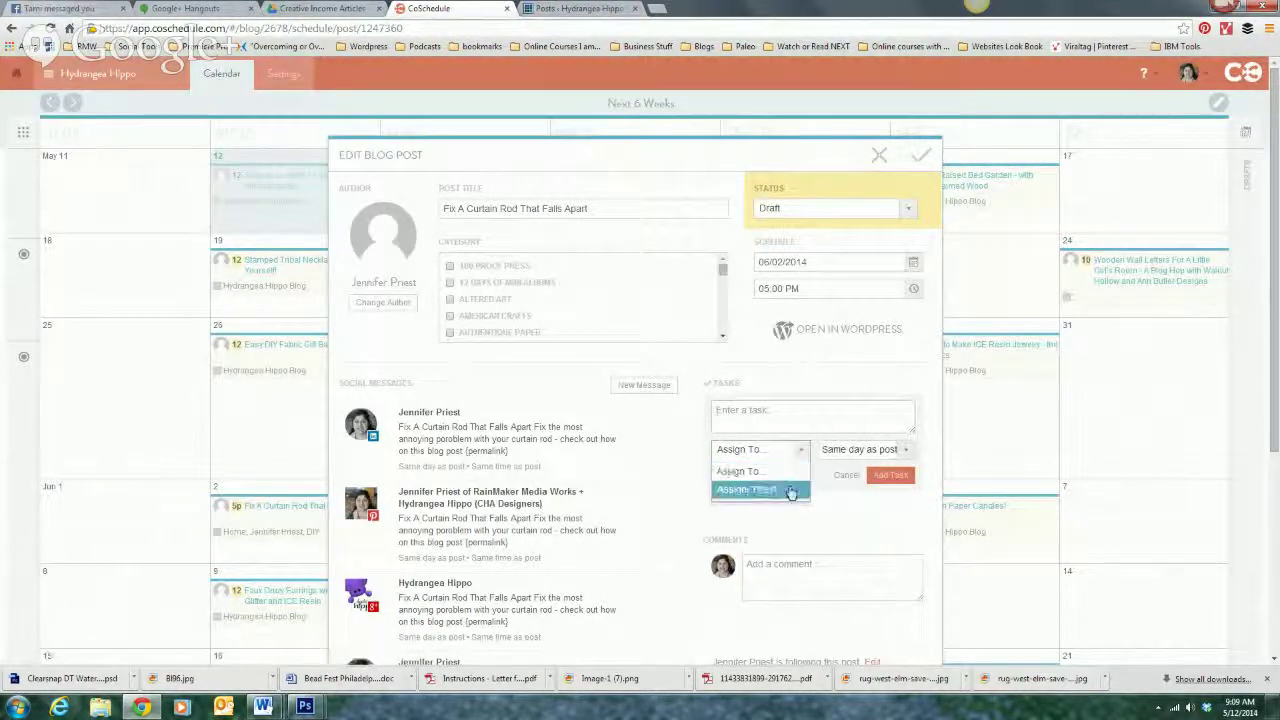
left_click(746, 489)
left_click(905, 451)
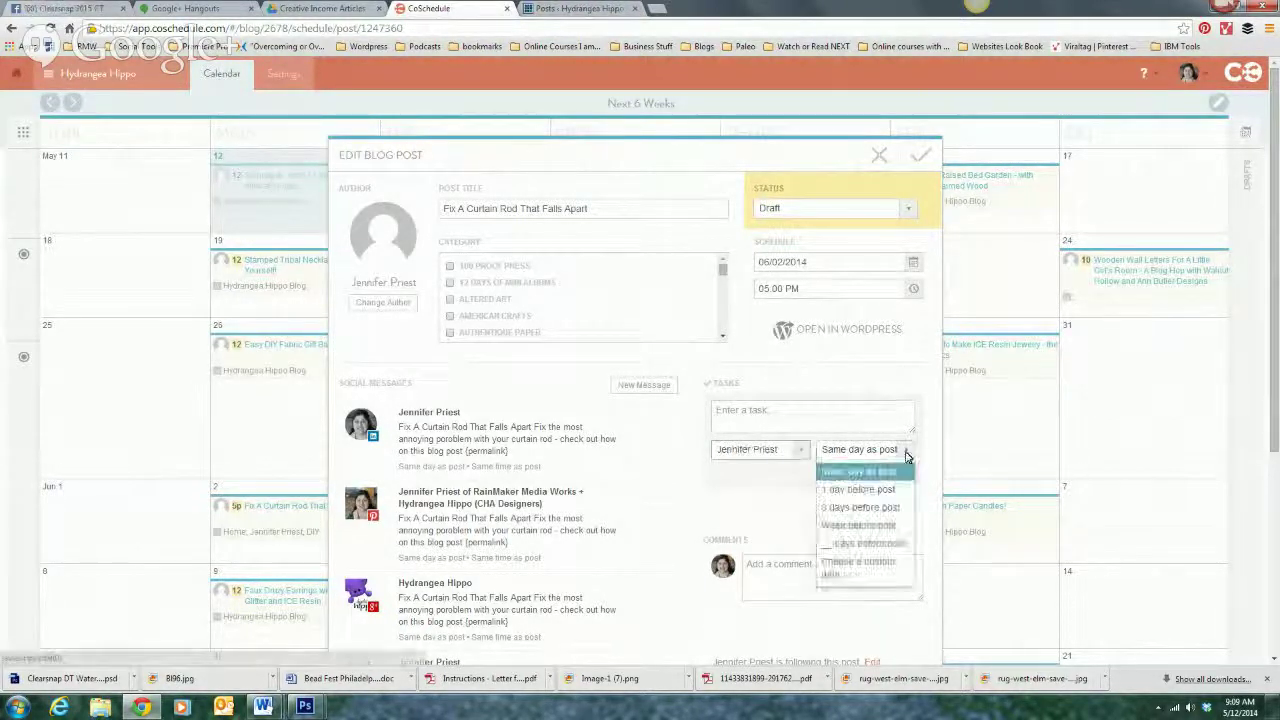
left_click(860, 489)
left_click(836, 418)
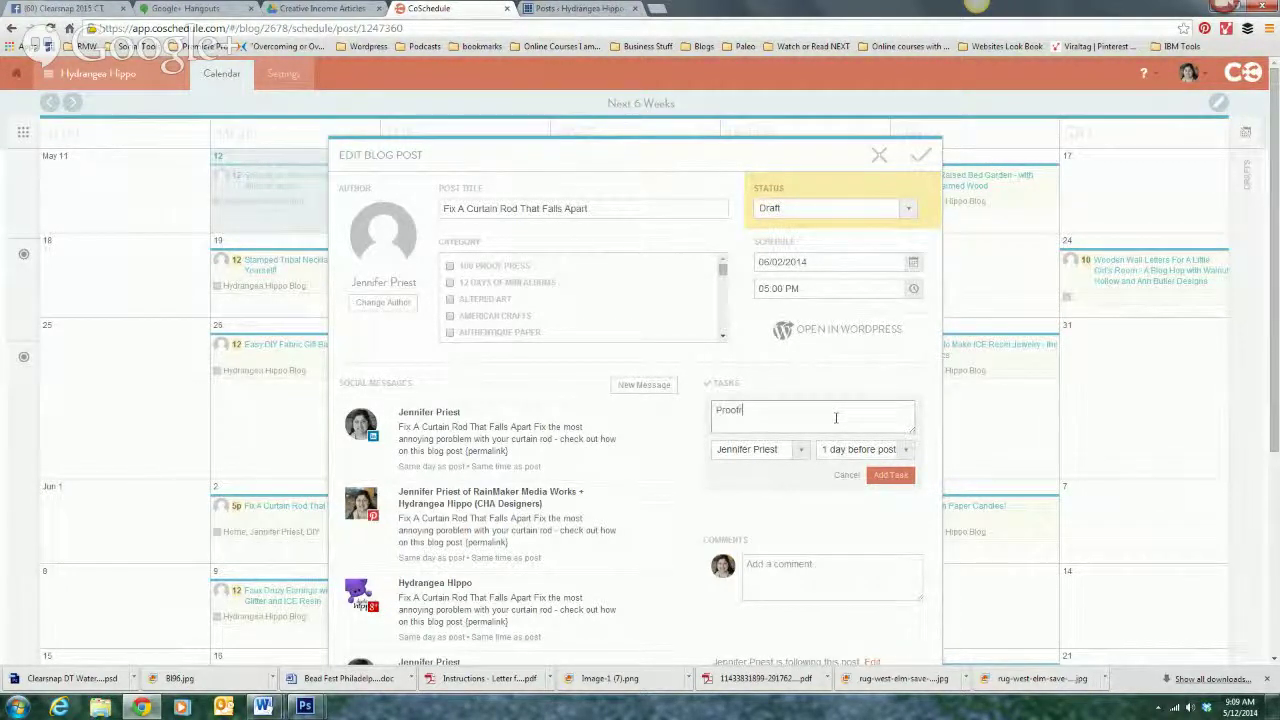
type("Proofread")
left_click(890, 475)
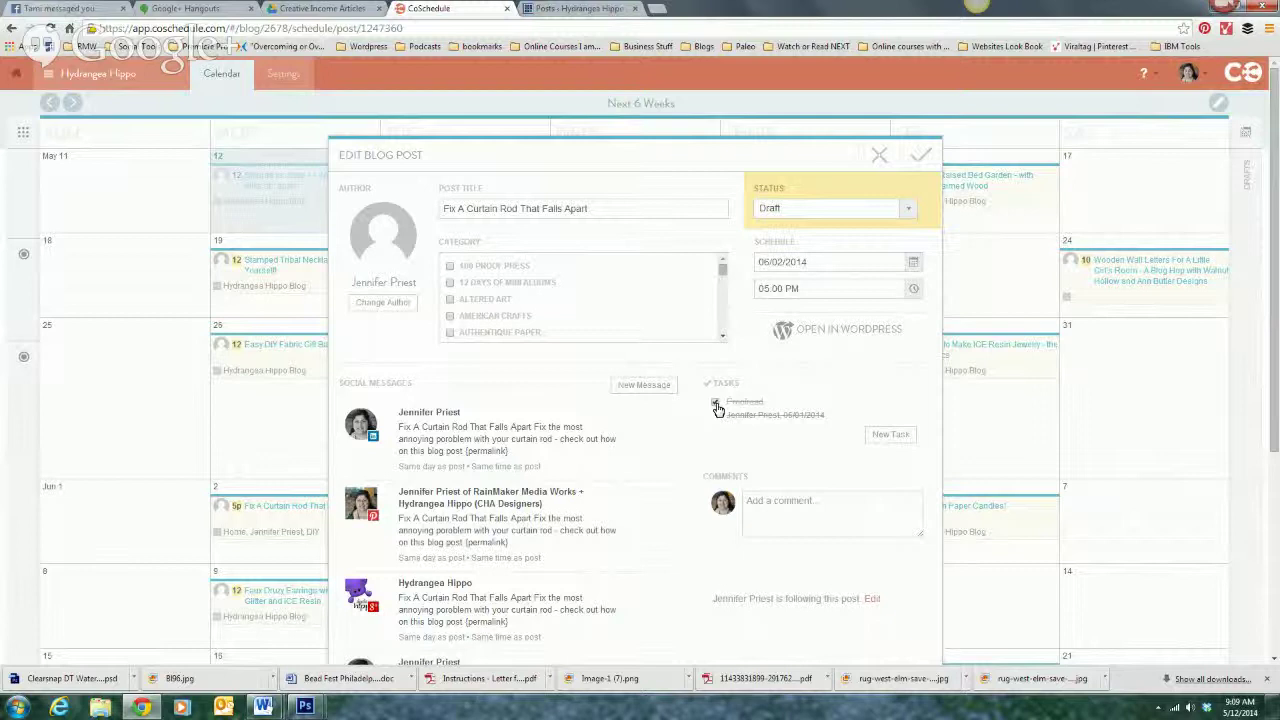
Step: Add an 'Add photos' task for the author due a week before the post, then save
left_click(890, 434)
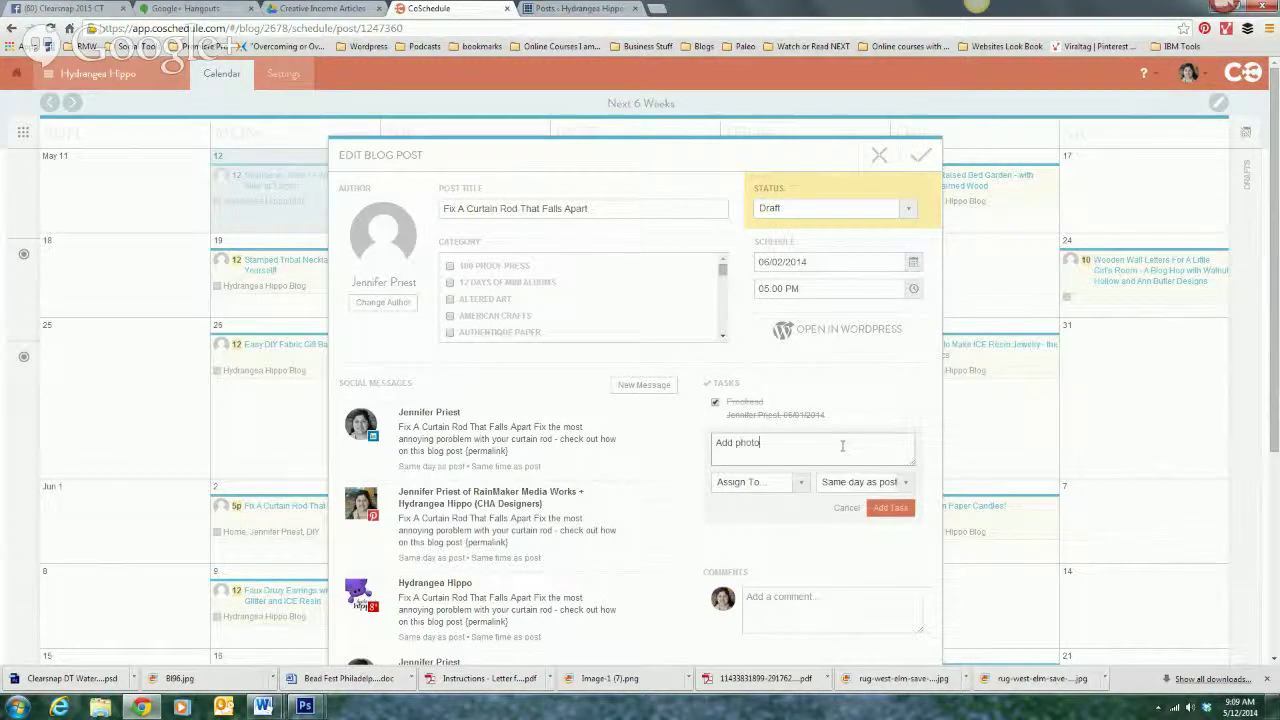
left_click(800, 484)
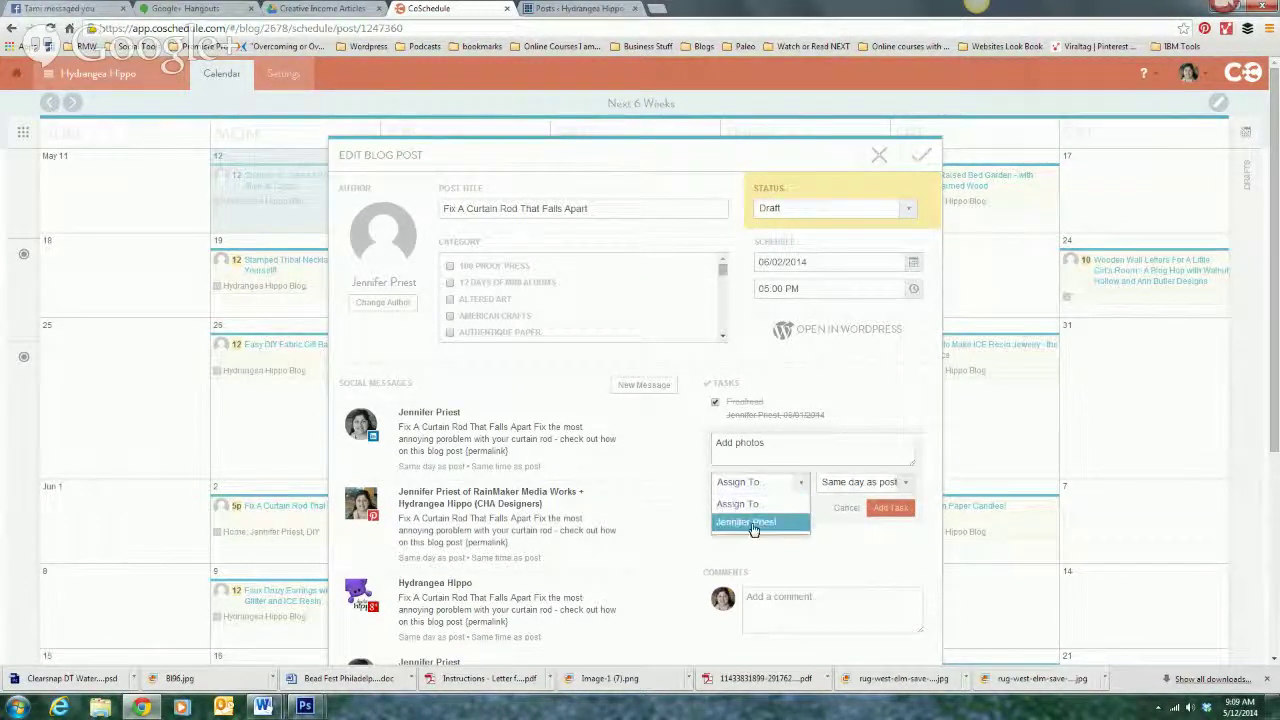
left_click(740, 523)
left_click(892, 484)
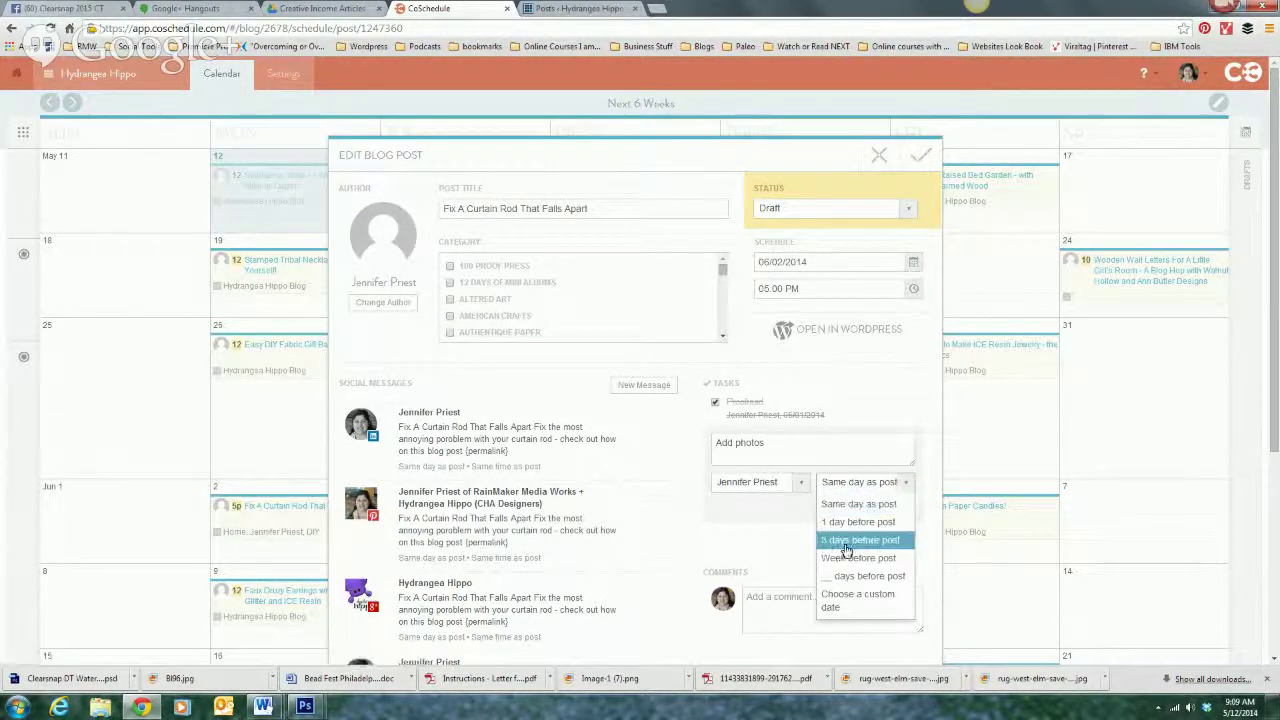
left_click(847, 558)
left_click(890, 509)
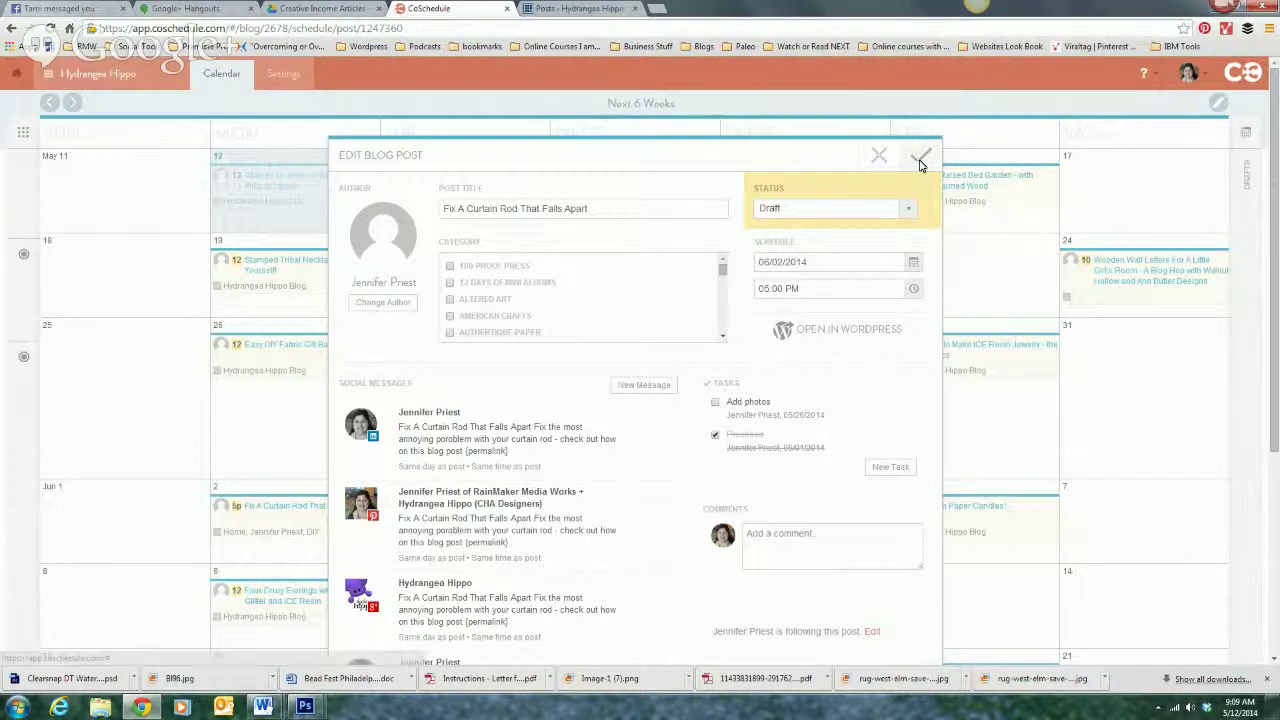
left_click(921, 163)
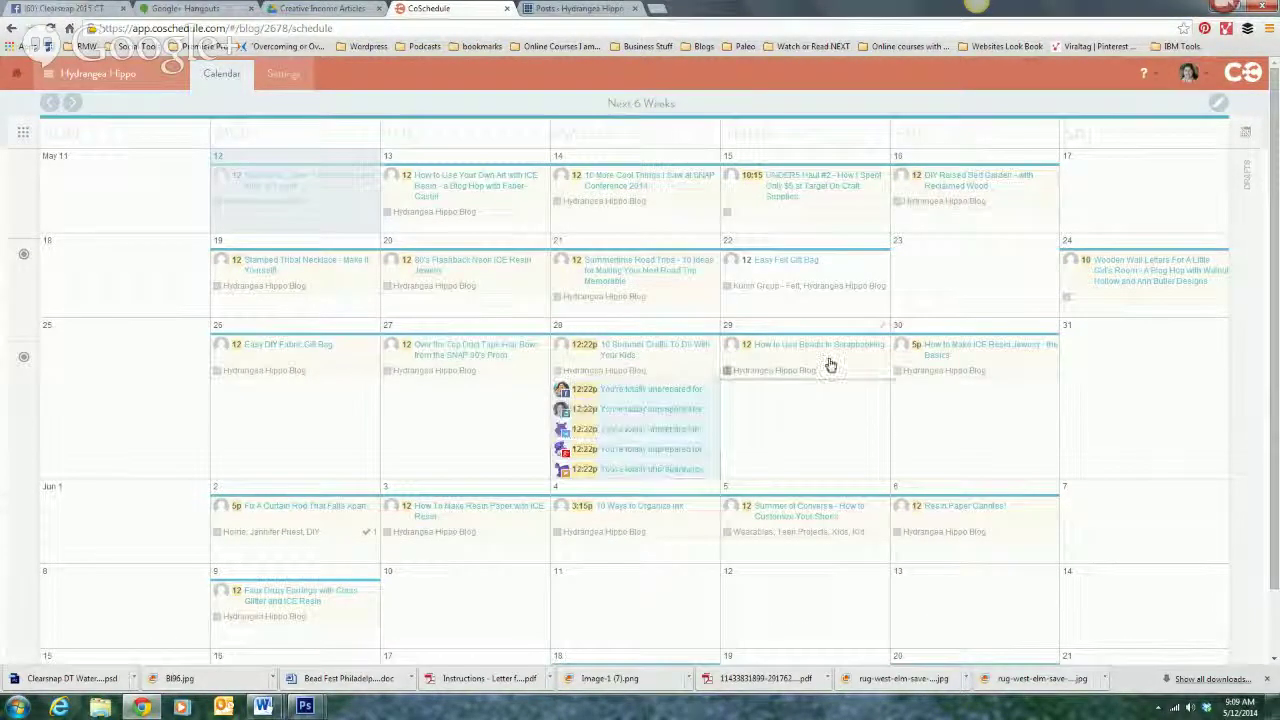
Step: Scroll the calendar and open the '10 Ways to Organize Ink' post on June 4
scroll(860, 605, "down", 1)
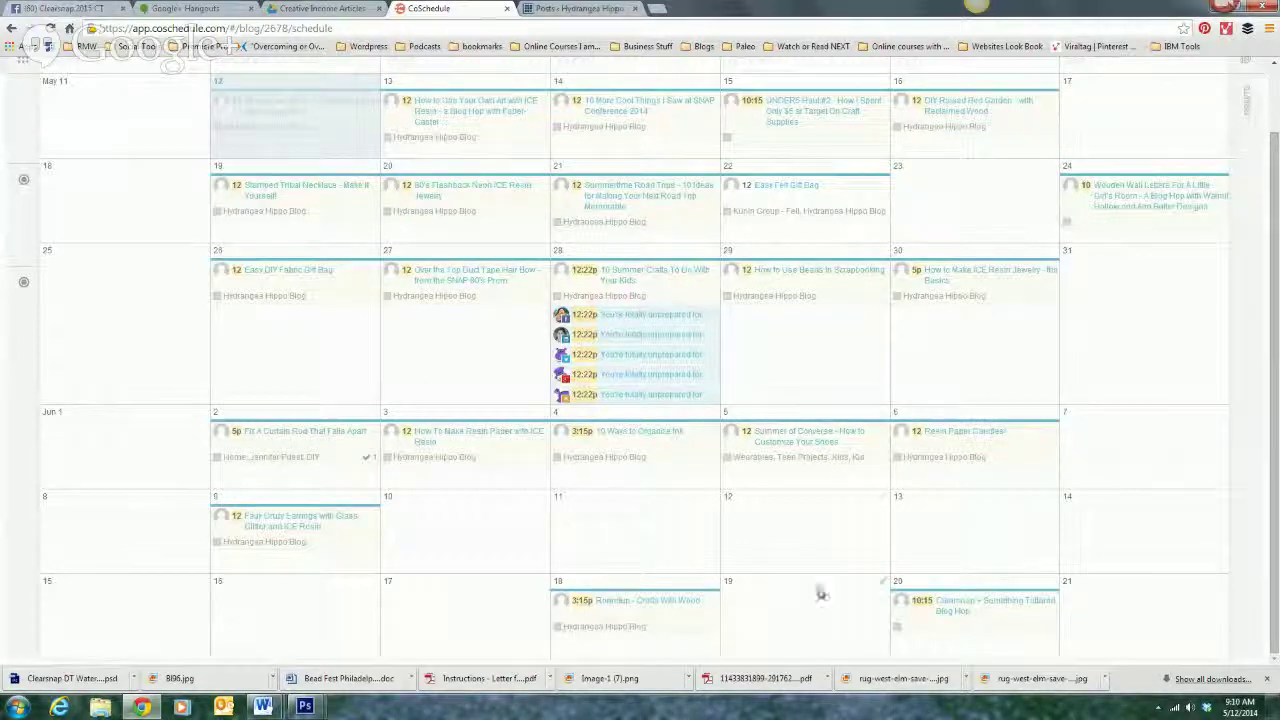
left_click(644, 439)
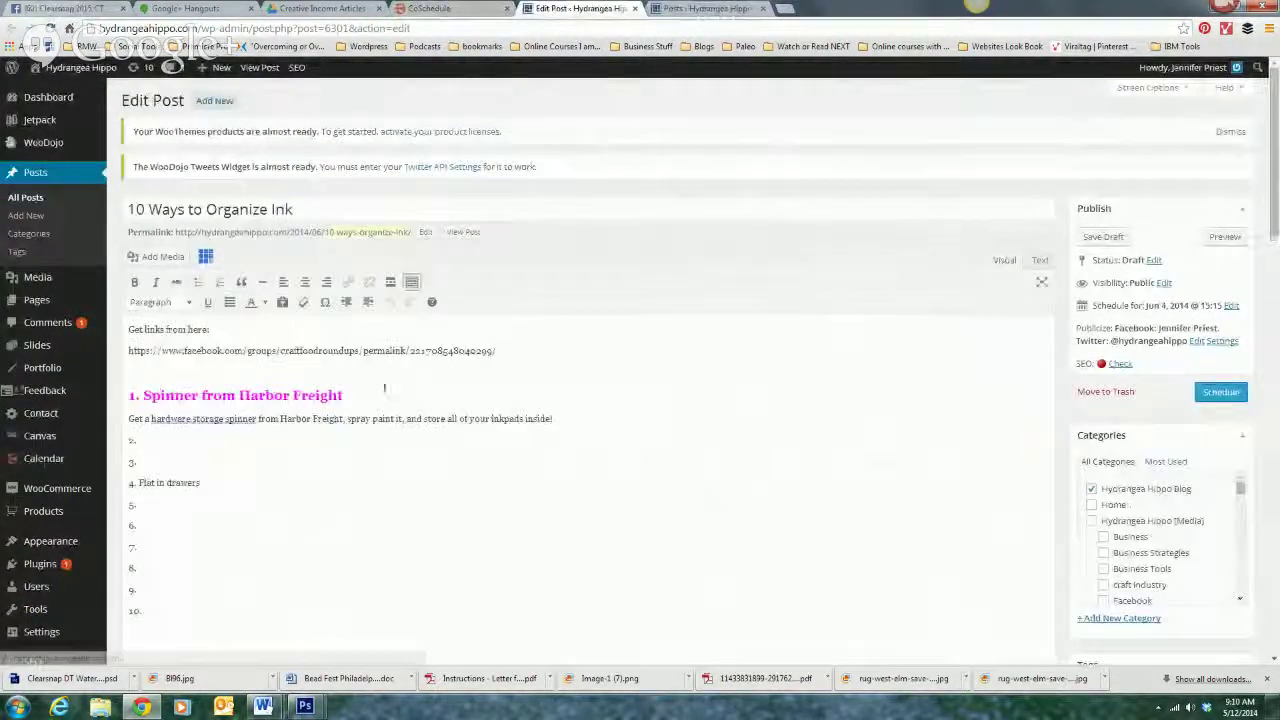
Step: Select the Facebook group link in the draft and go back to the CoSchedule post
left_click_drag(517, 349, 112, 356)
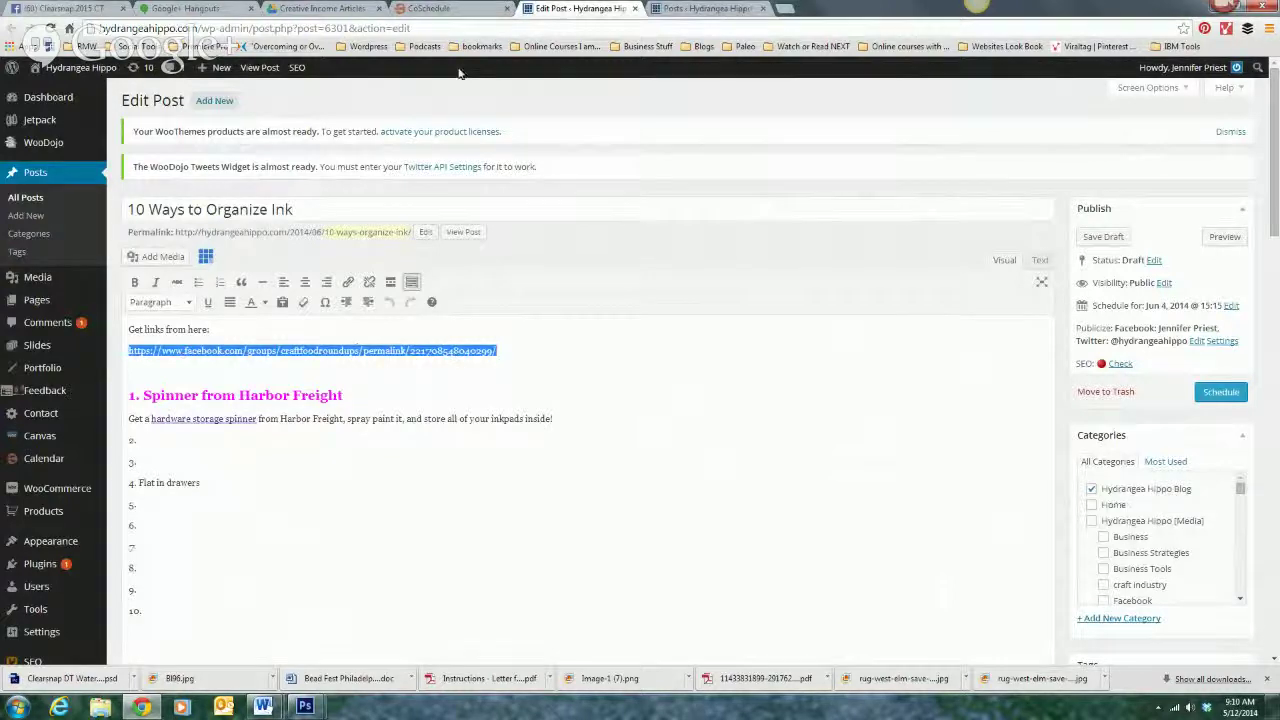
left_click(455, 7)
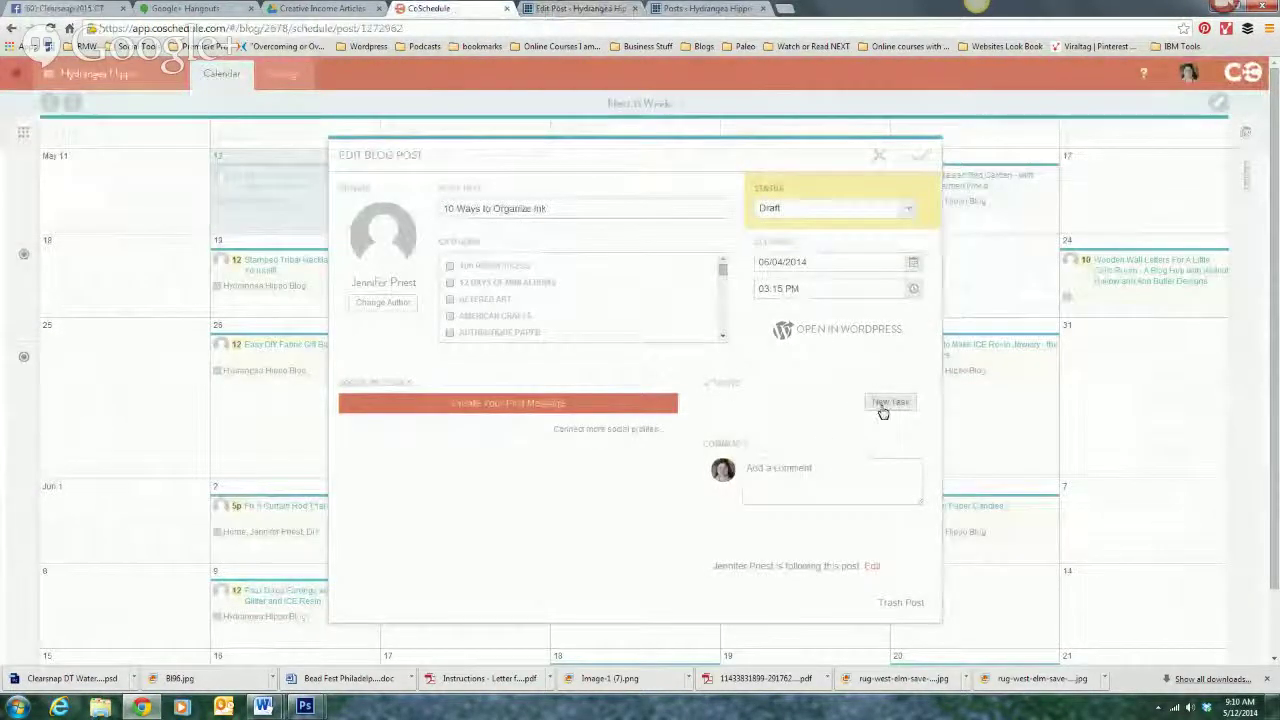
Step: Add a 'Check for links' task with the Facebook link, for the author, due a week early; close the post
left_click(883, 412)
type("Email")
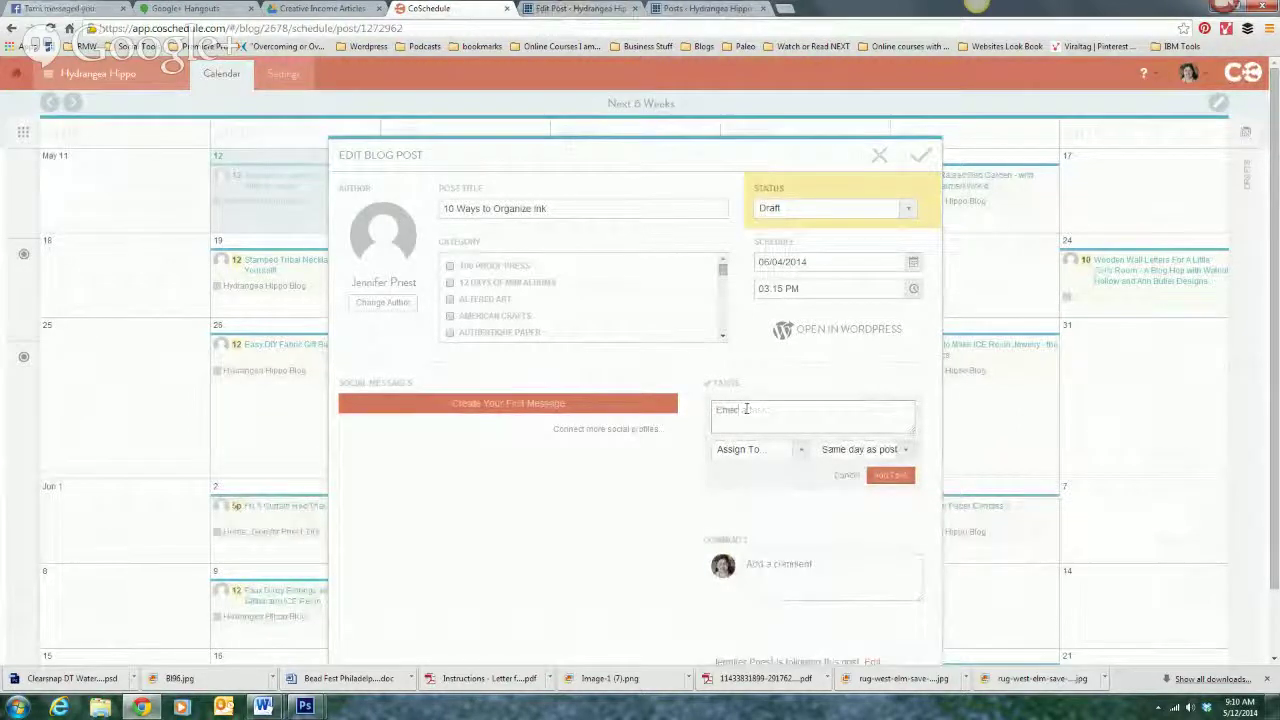
type("Check for lin")
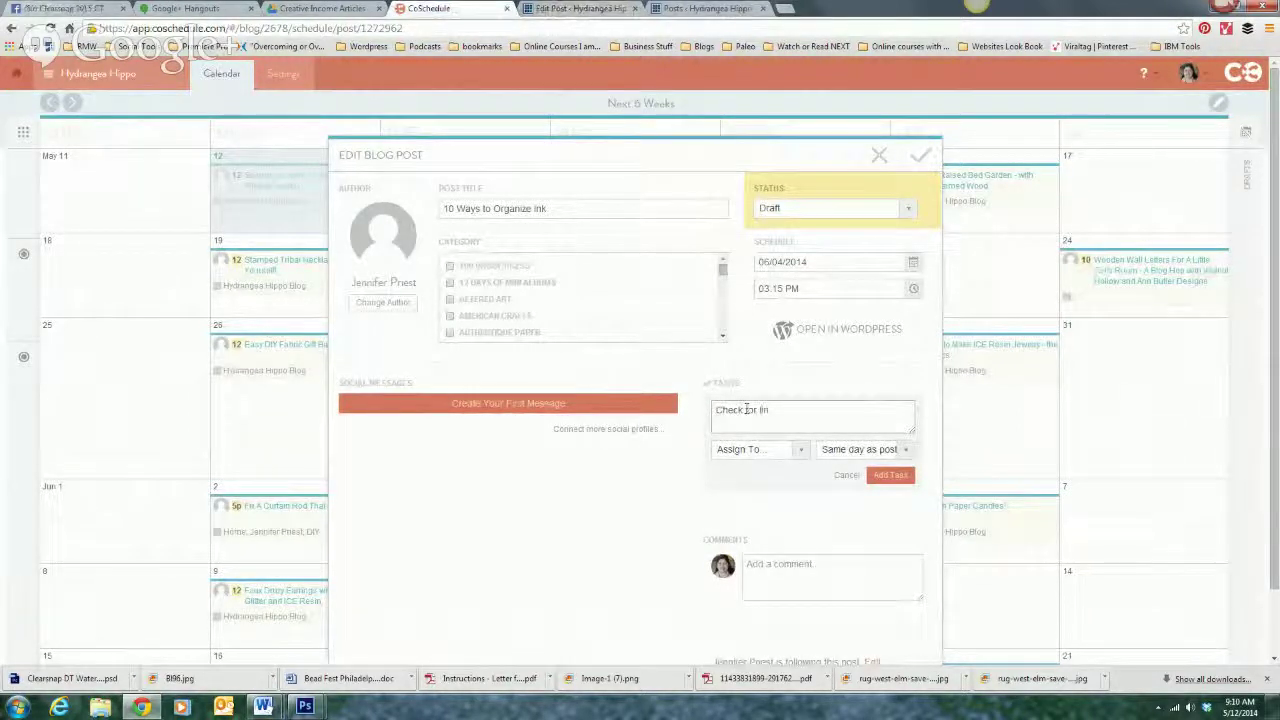
type("ks")
key("ctrl+v")
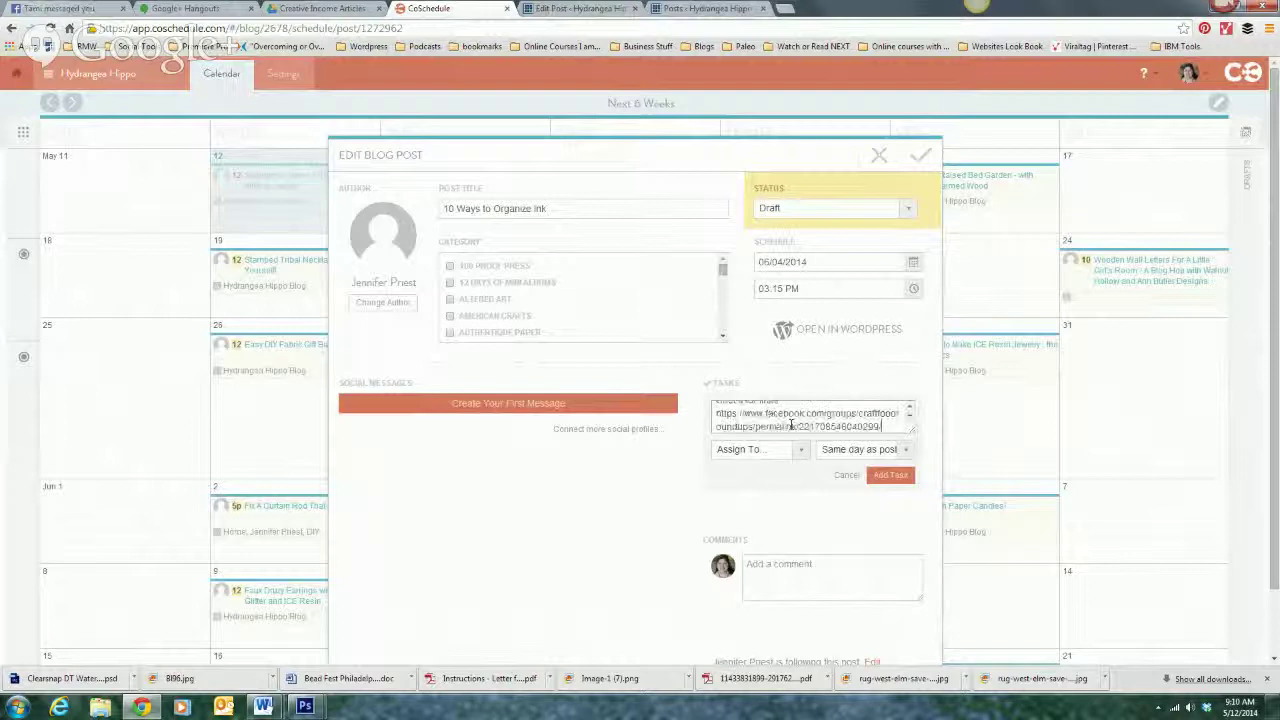
left_click(785, 455)
left_click(746, 489)
left_click(903, 449)
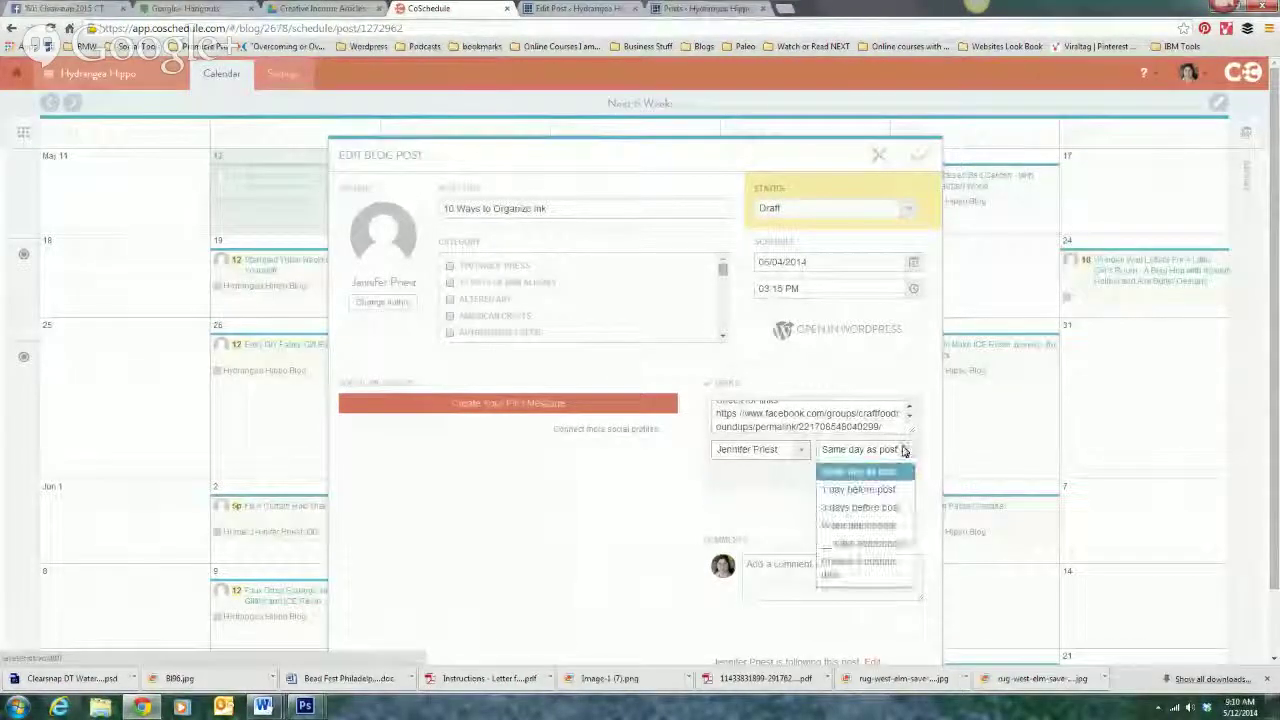
left_click(846, 525)
left_click(889, 474)
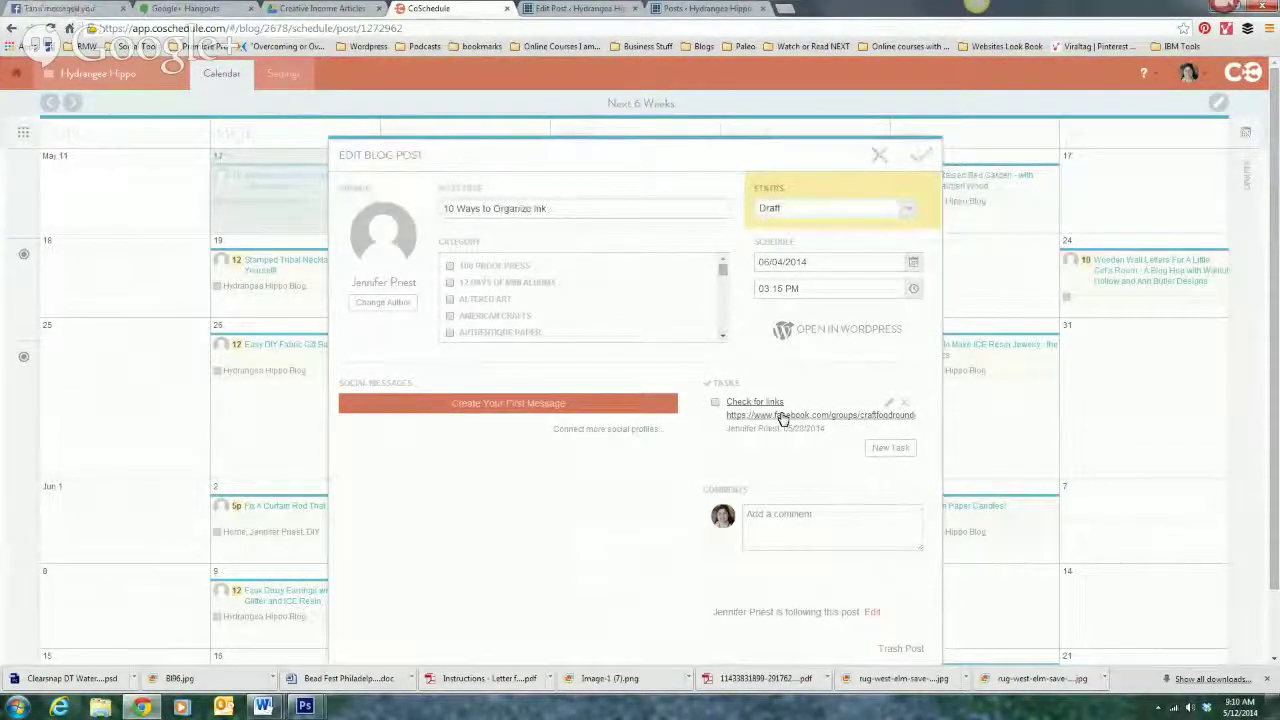
left_click(918, 156)
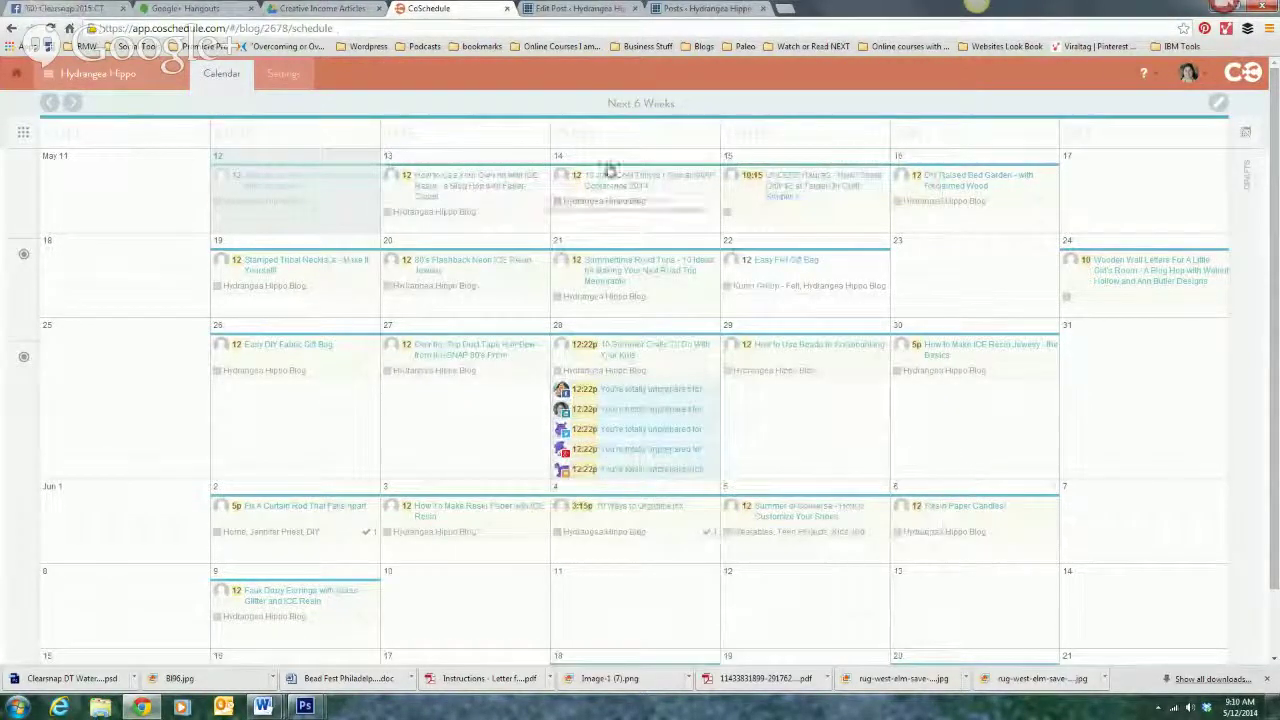
Step: Open the blog's settings and look through its connected social profiles
left_click(284, 74)
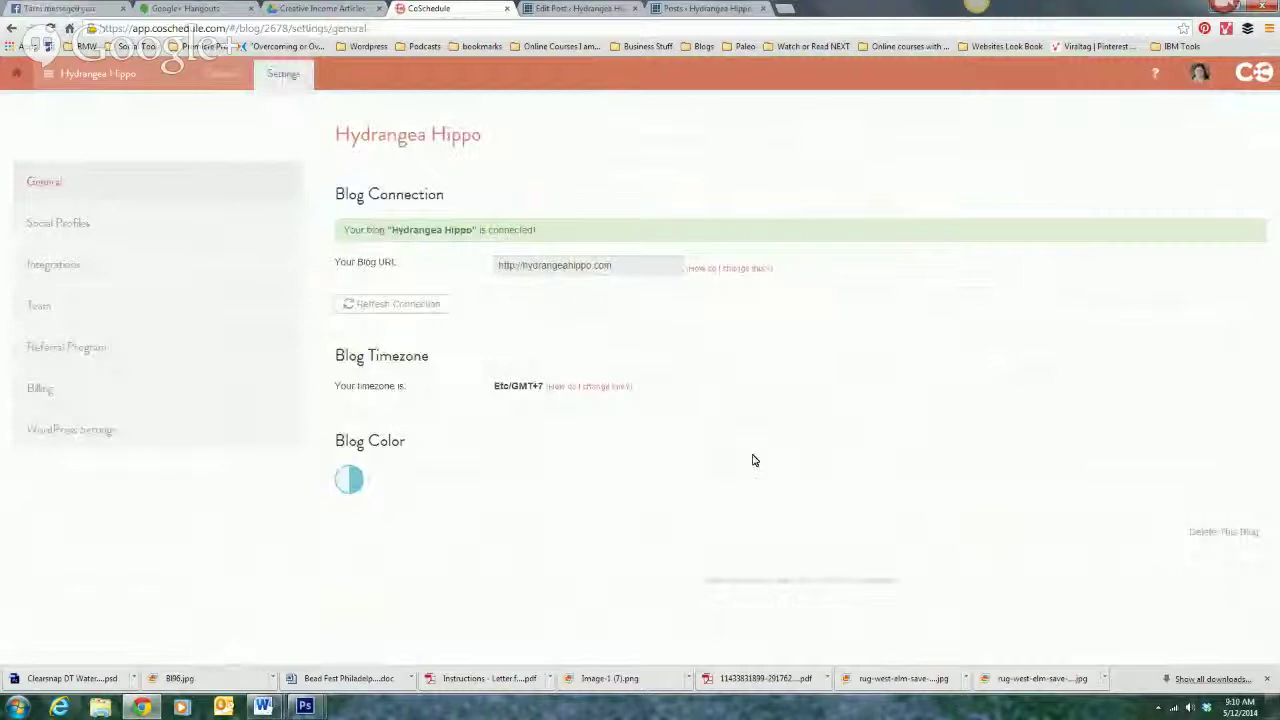
left_click(88, 230)
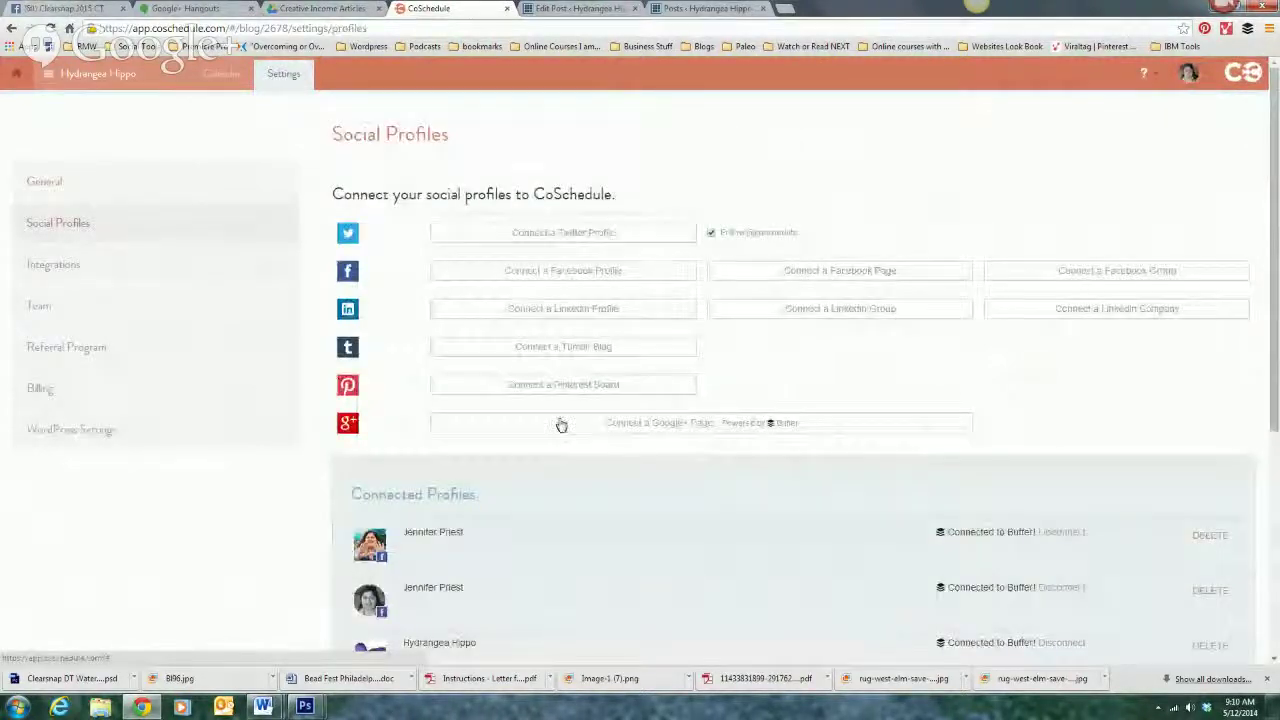
scroll(563, 470, "down", 4)
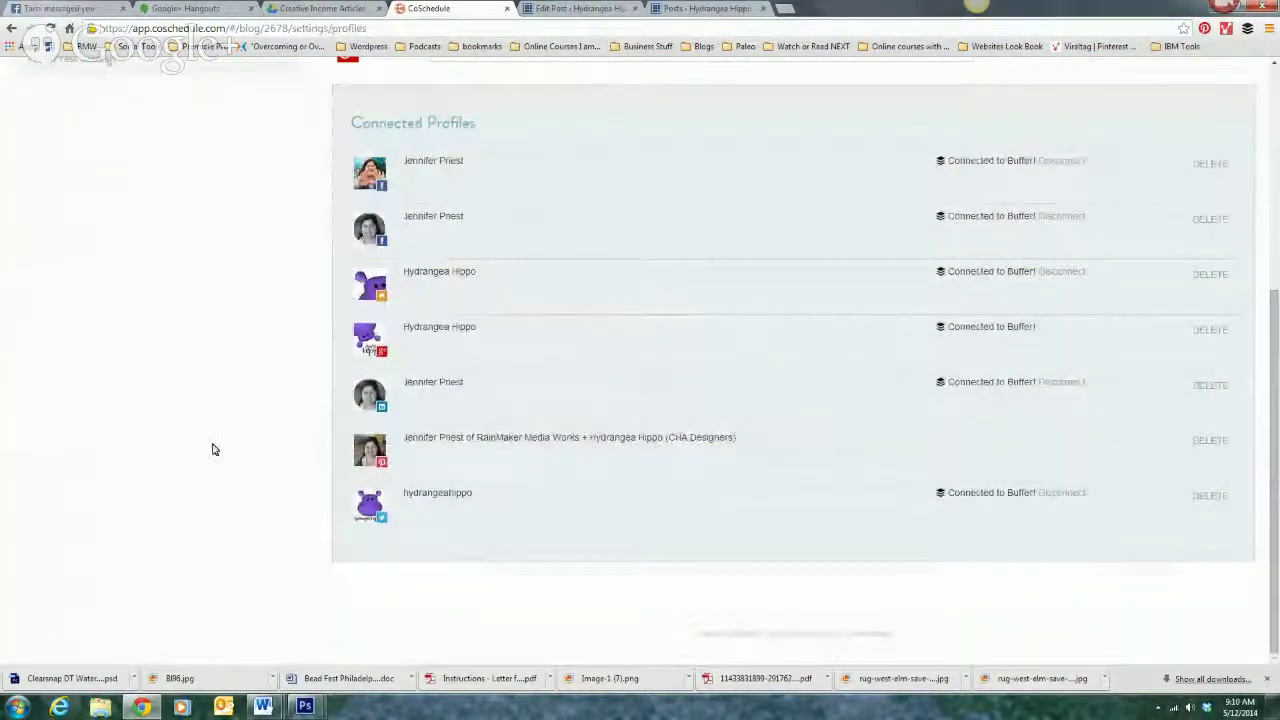
scroll(200, 445, "up", 4)
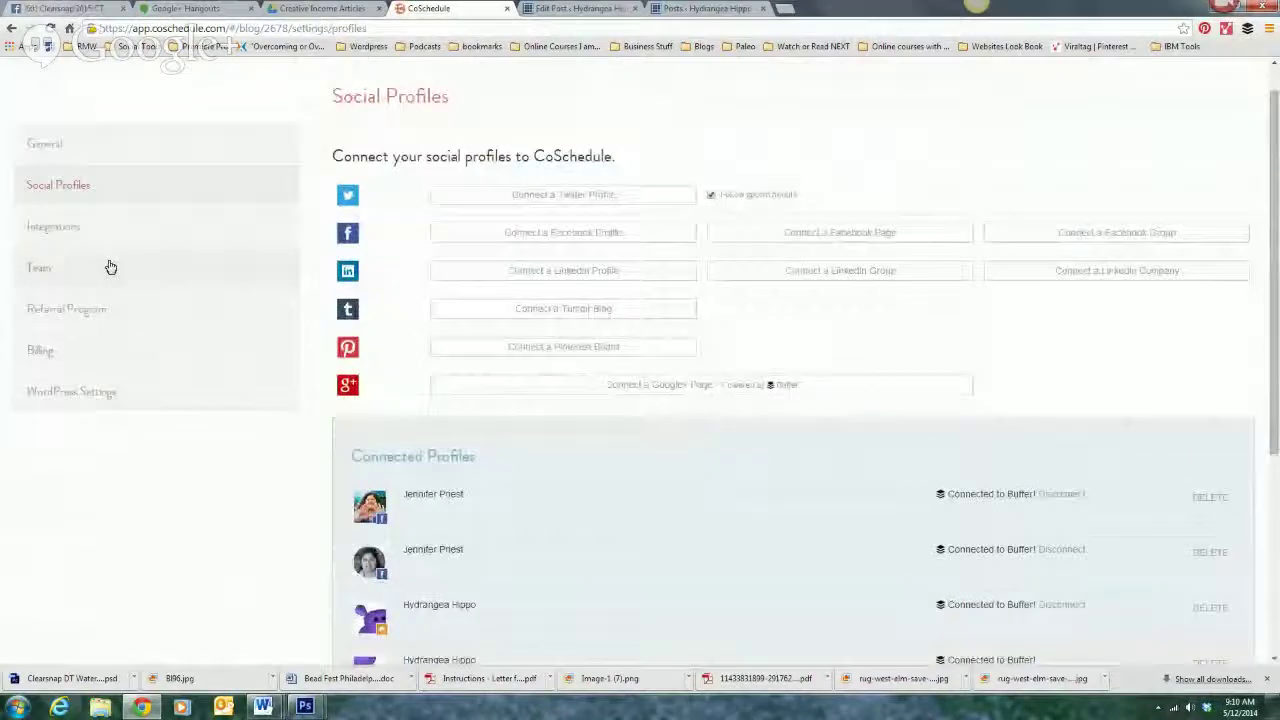
Step: Look through the blog's integration settings
left_click(43, 225)
scroll(560, 326, "down", 2)
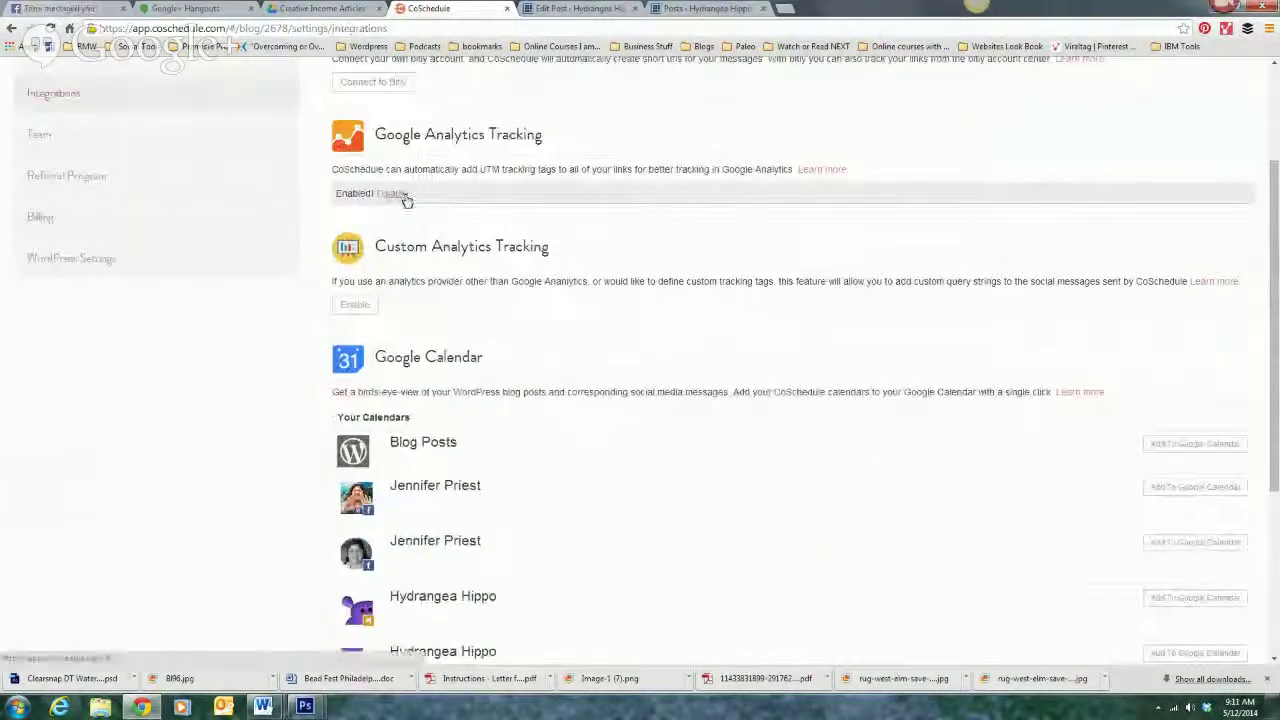
scroll(460, 350, "up", 1)
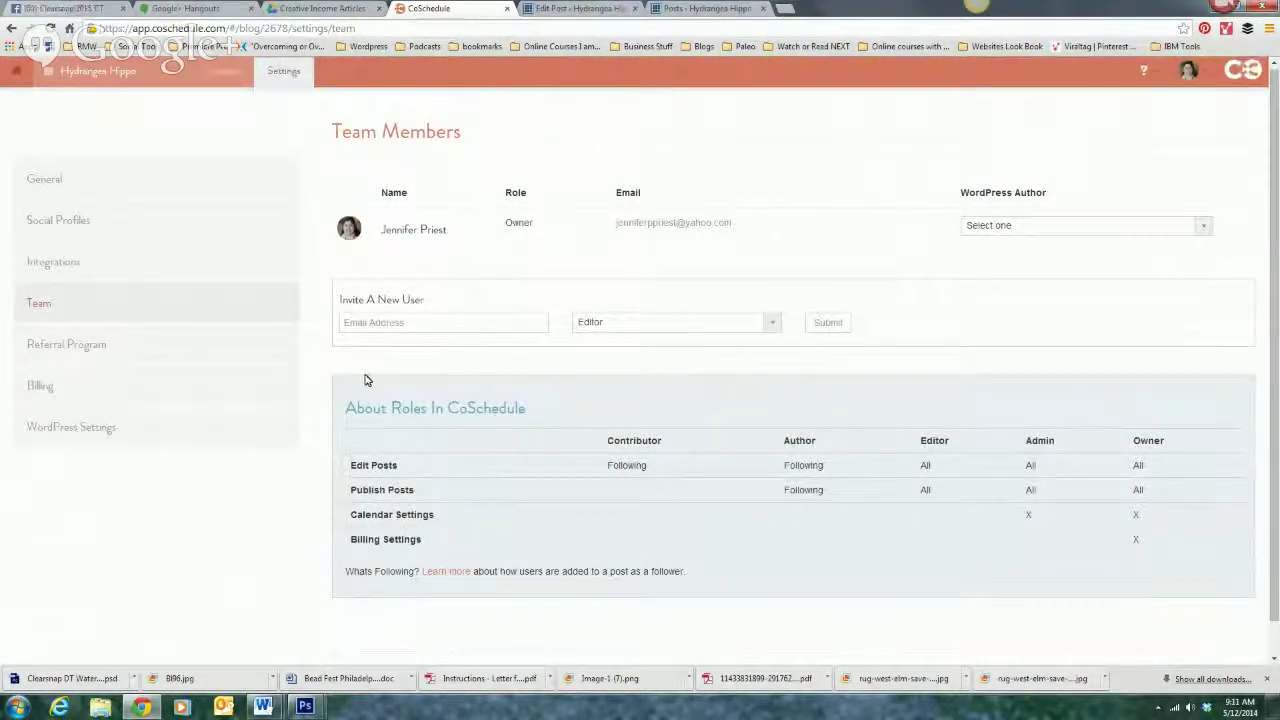
Step: Check the billing details, go back to General settings, and open the Hydrangea Hippo blog dropdown
left_click(36, 388)
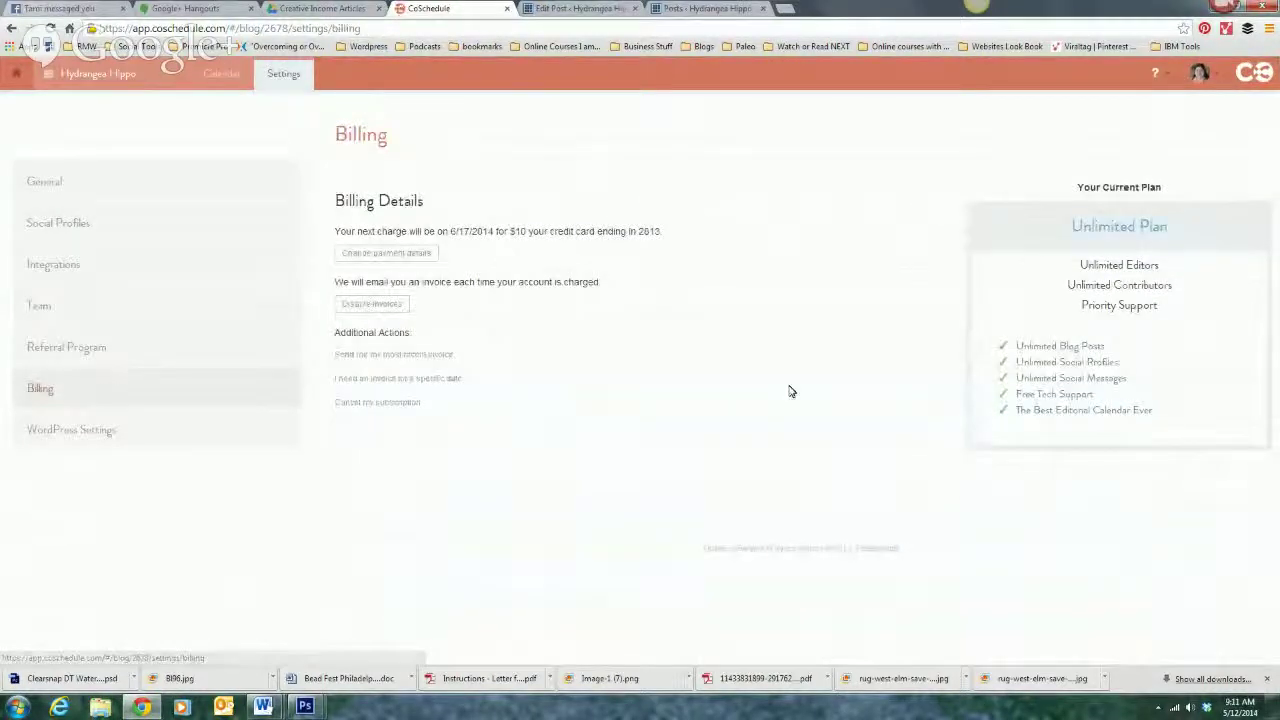
left_click(45, 184)
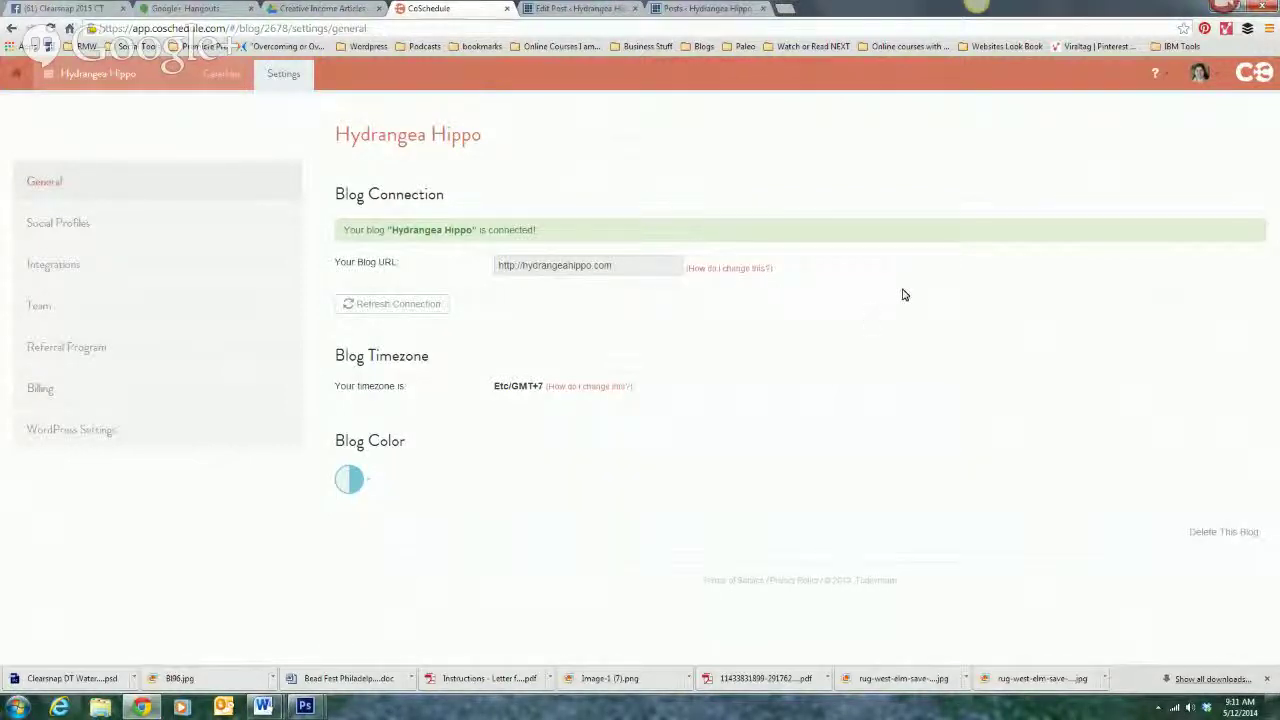
left_click(60, 82)
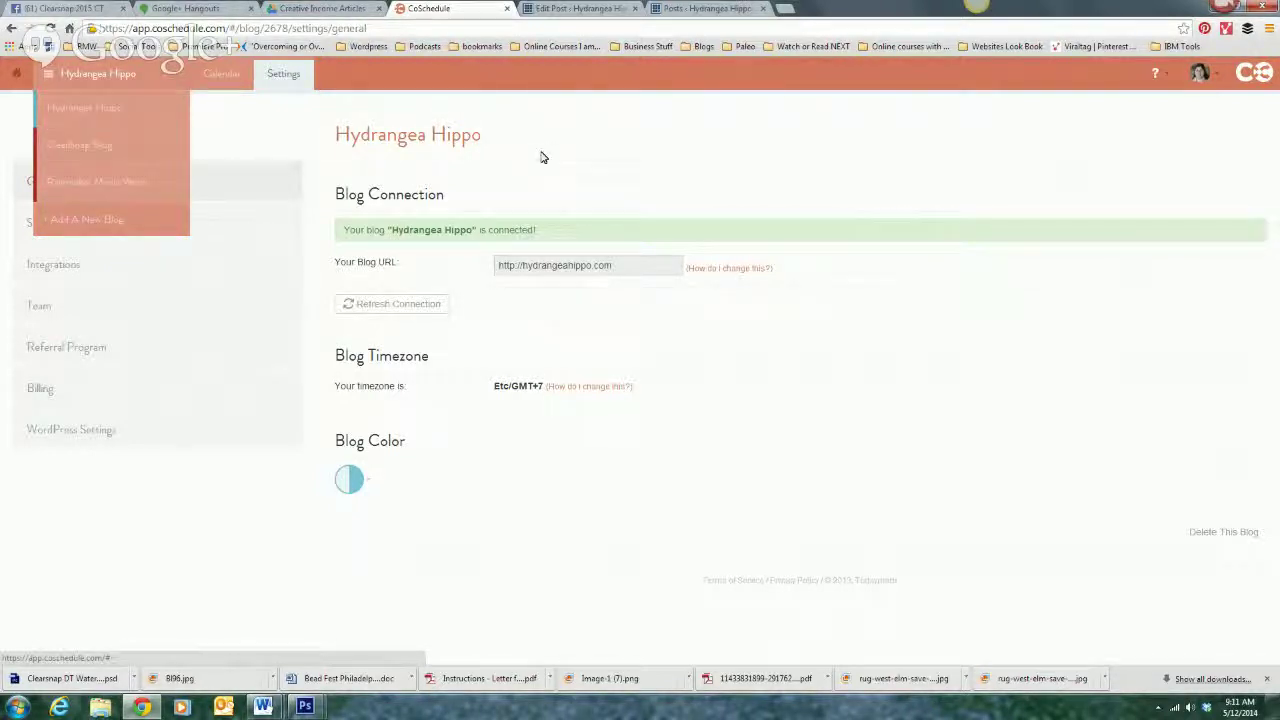
Step: Dismiss the blog dropdown to leave Hydrangea Hippo's General settings showing
left_click(625, 147)
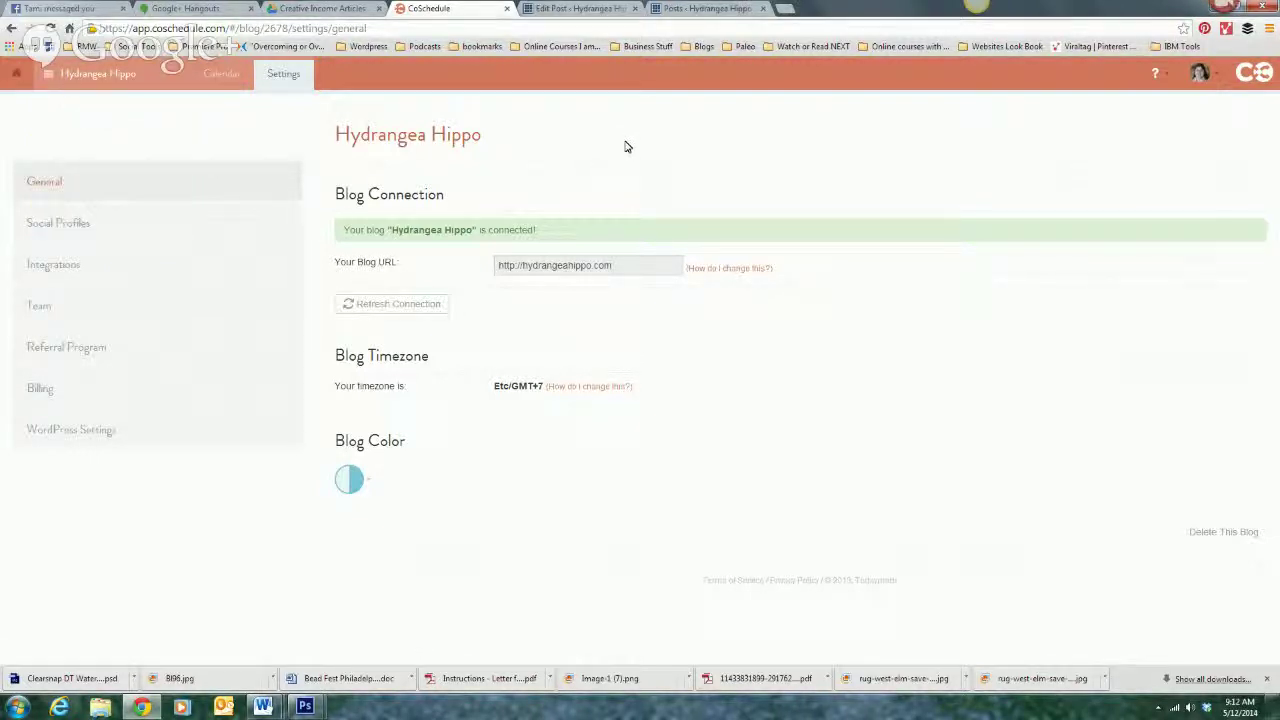